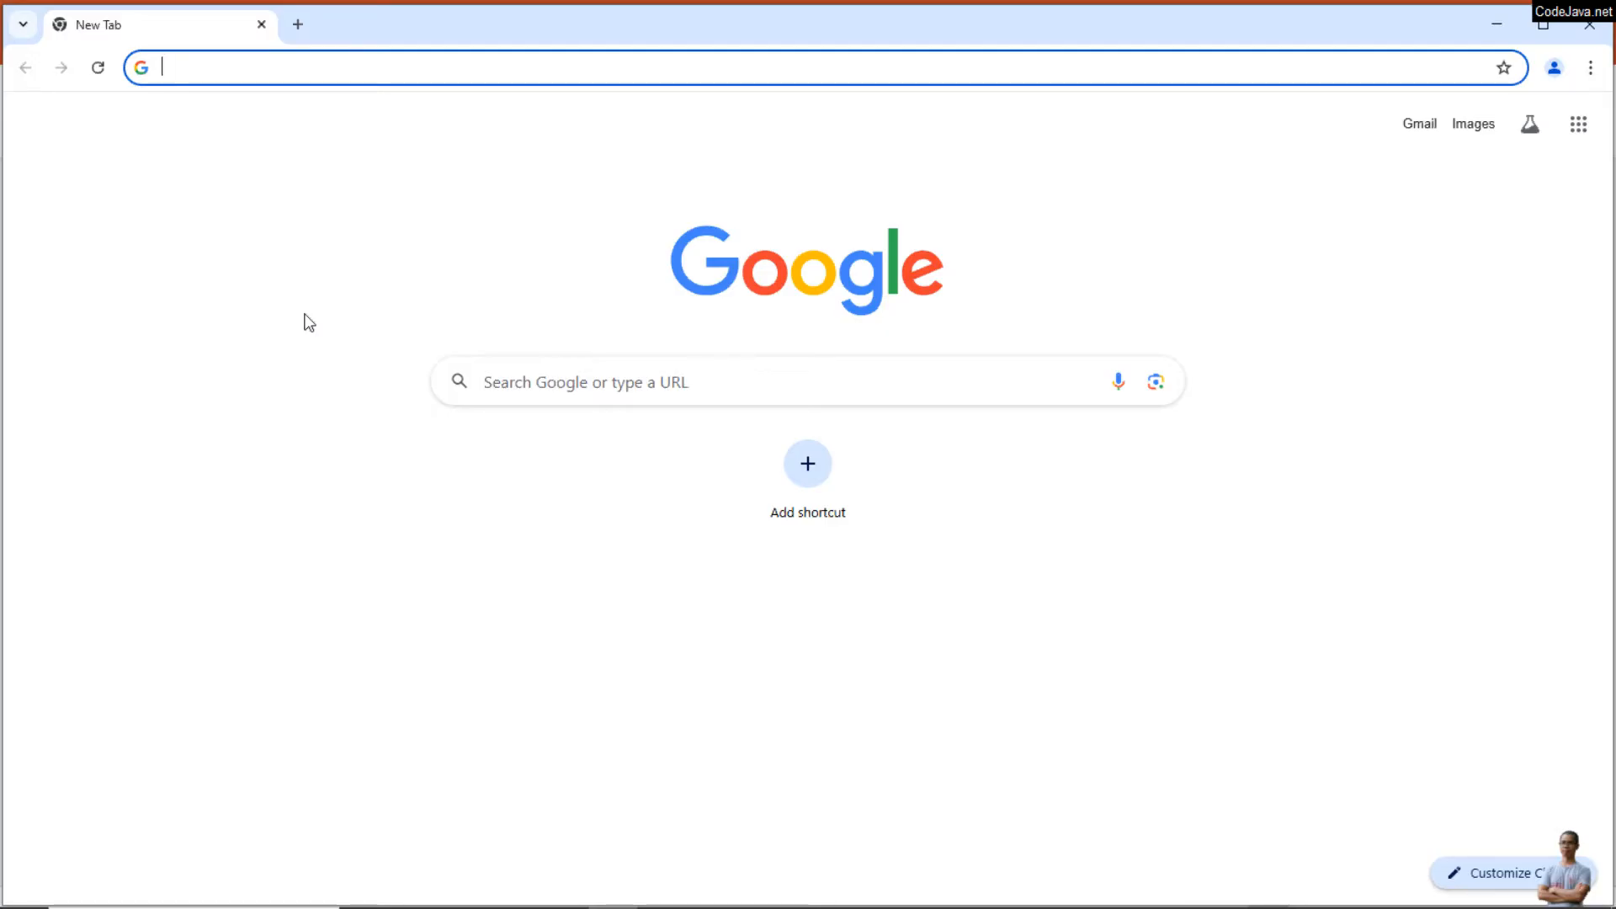
Step: Go to the IntelliJ IDEA product page at jetbrains.com/idea
{"action": "type", "text": "j"}
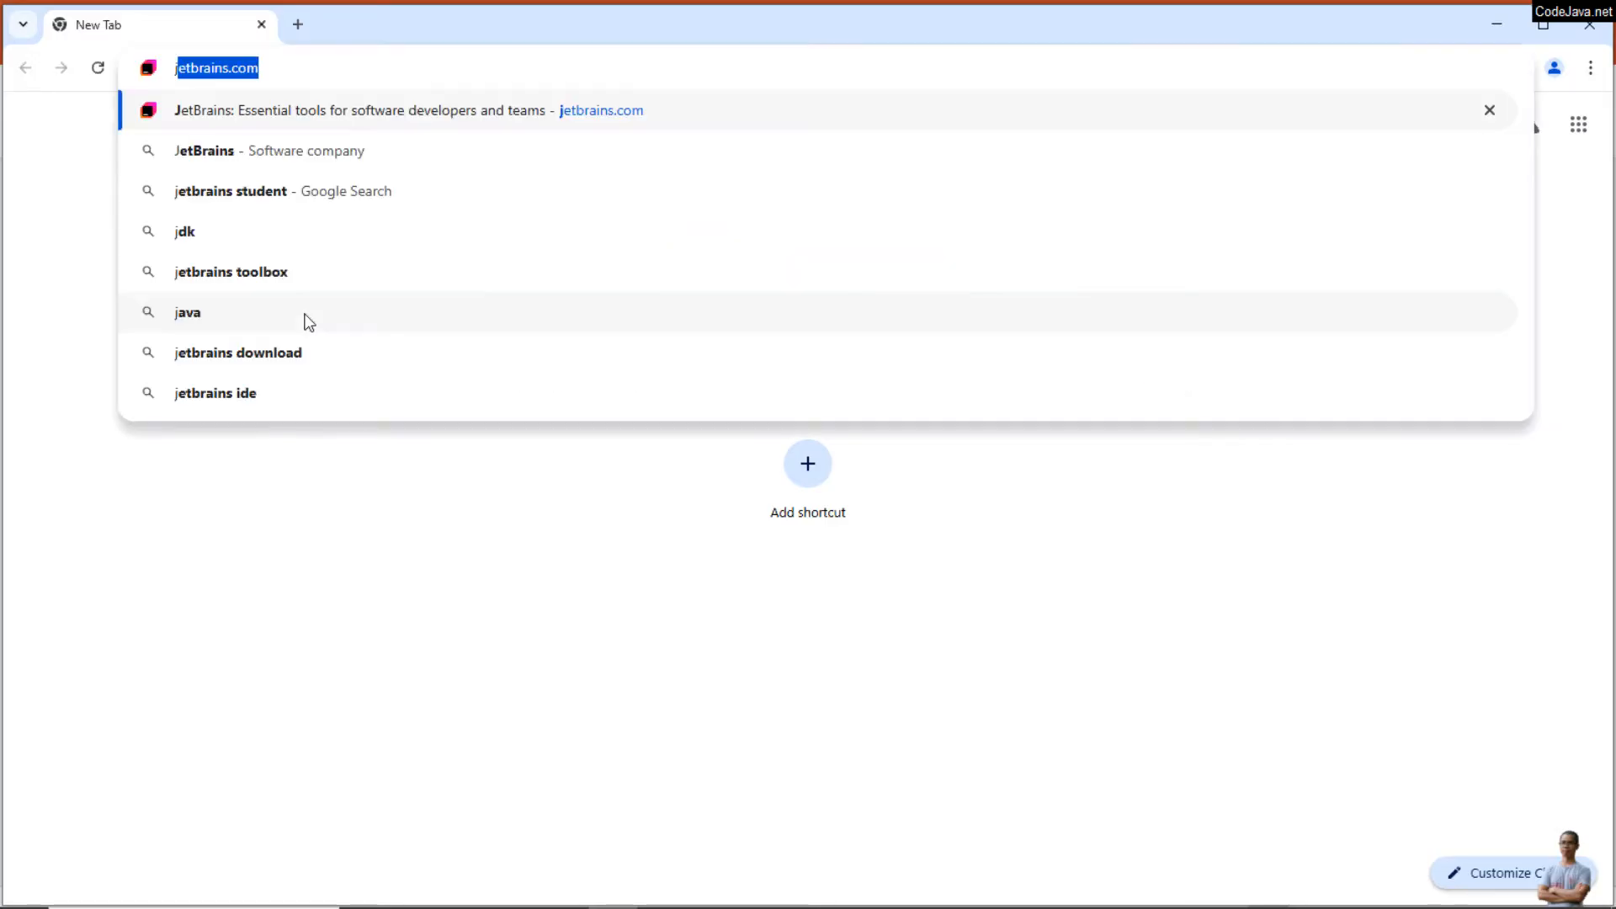
{"action": "key", "text": "Right"}
{"action": "type", "text": "/"}
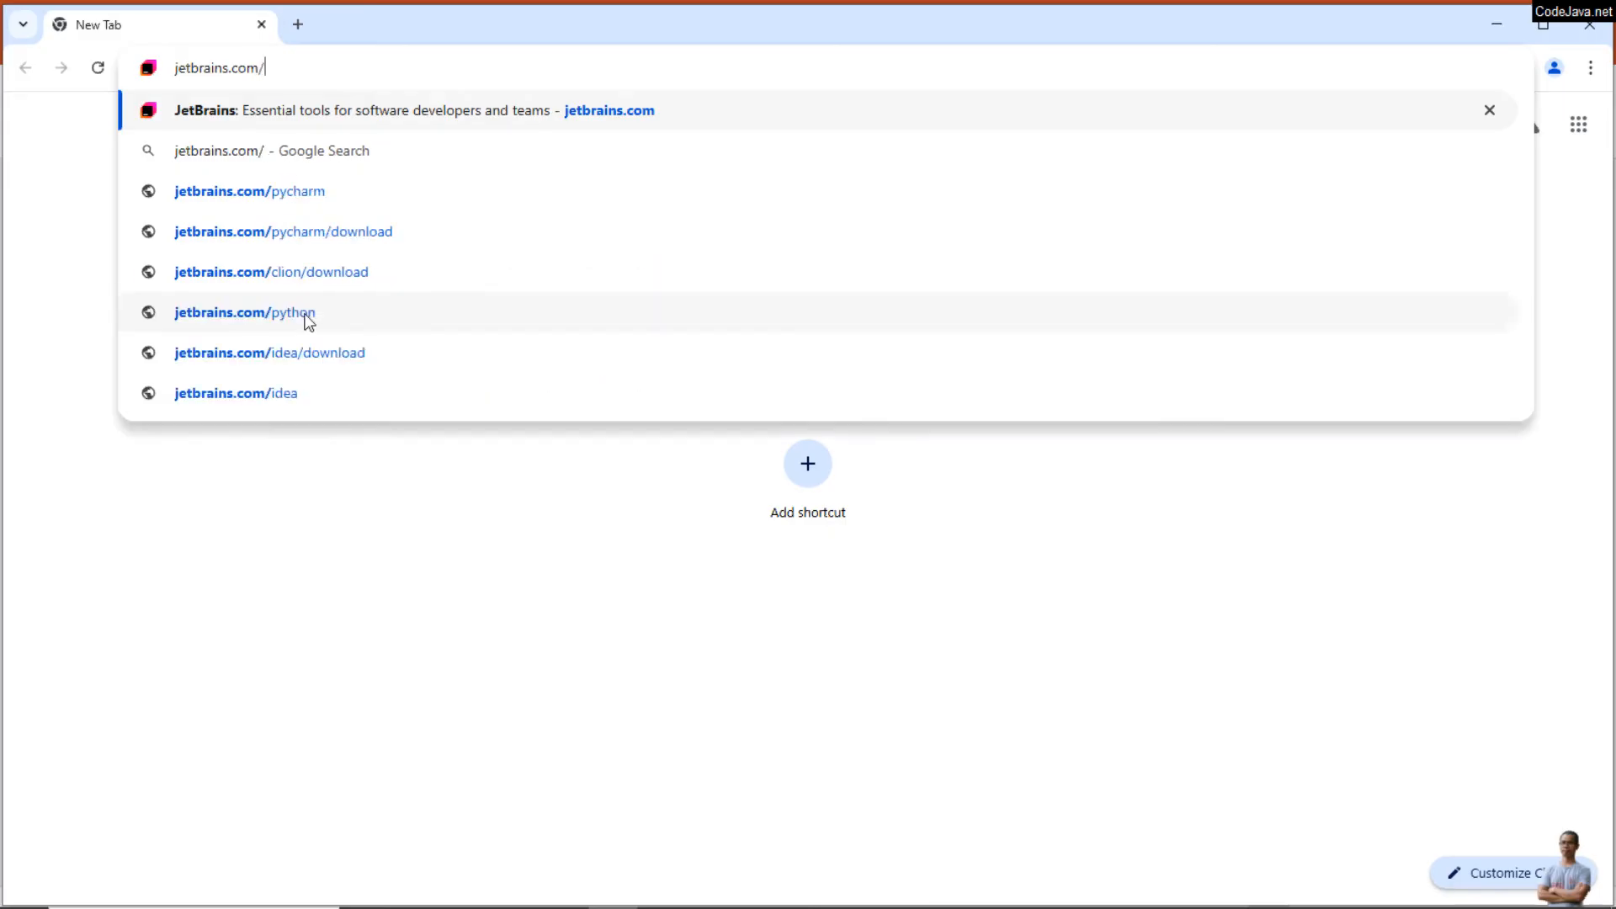
{"action": "type", "text": "ide"}
{"action": "left_click", "coordinate": [304, 313]}
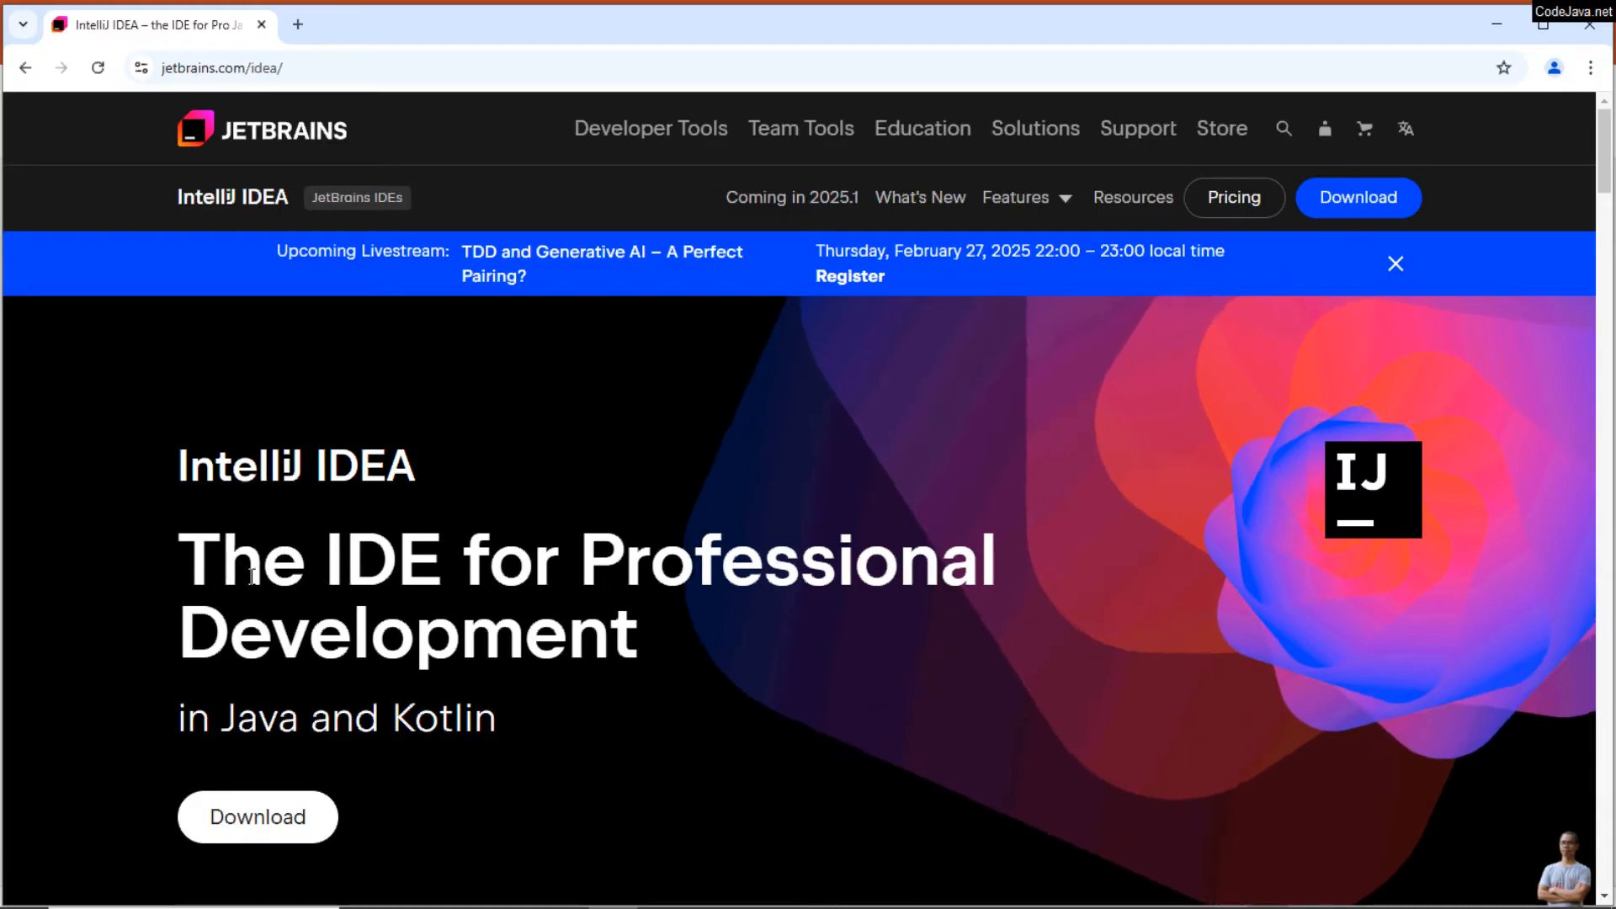
Step: Review the IntelliJ IDEA product page's introduction and open its download page
{"action": "left_click_drag", "start_coordinate": [154, 578], "coordinate": [773, 615]}
{"action": "left_click_drag", "start_coordinate": [175, 720], "coordinate": [500, 718]}
{"action": "scroll", "coordinate": [603, 744], "scroll_direction": "down", "scroll_amount": 3}
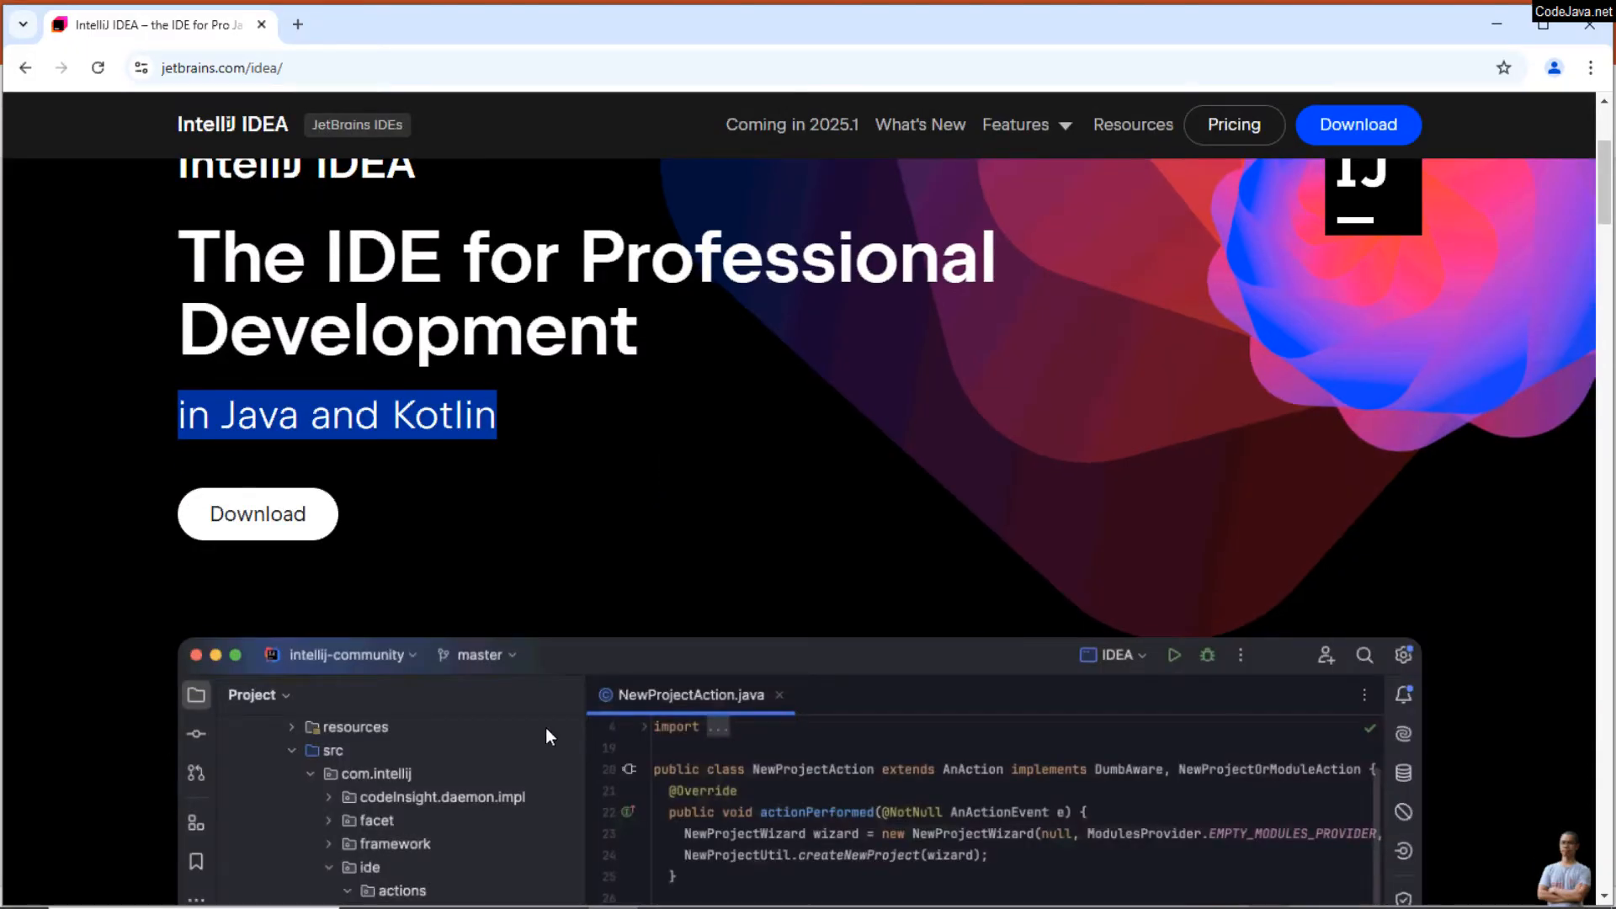
{"action": "scroll", "coordinate": [610, 577], "scroll_direction": "down", "scroll_amount": 5}
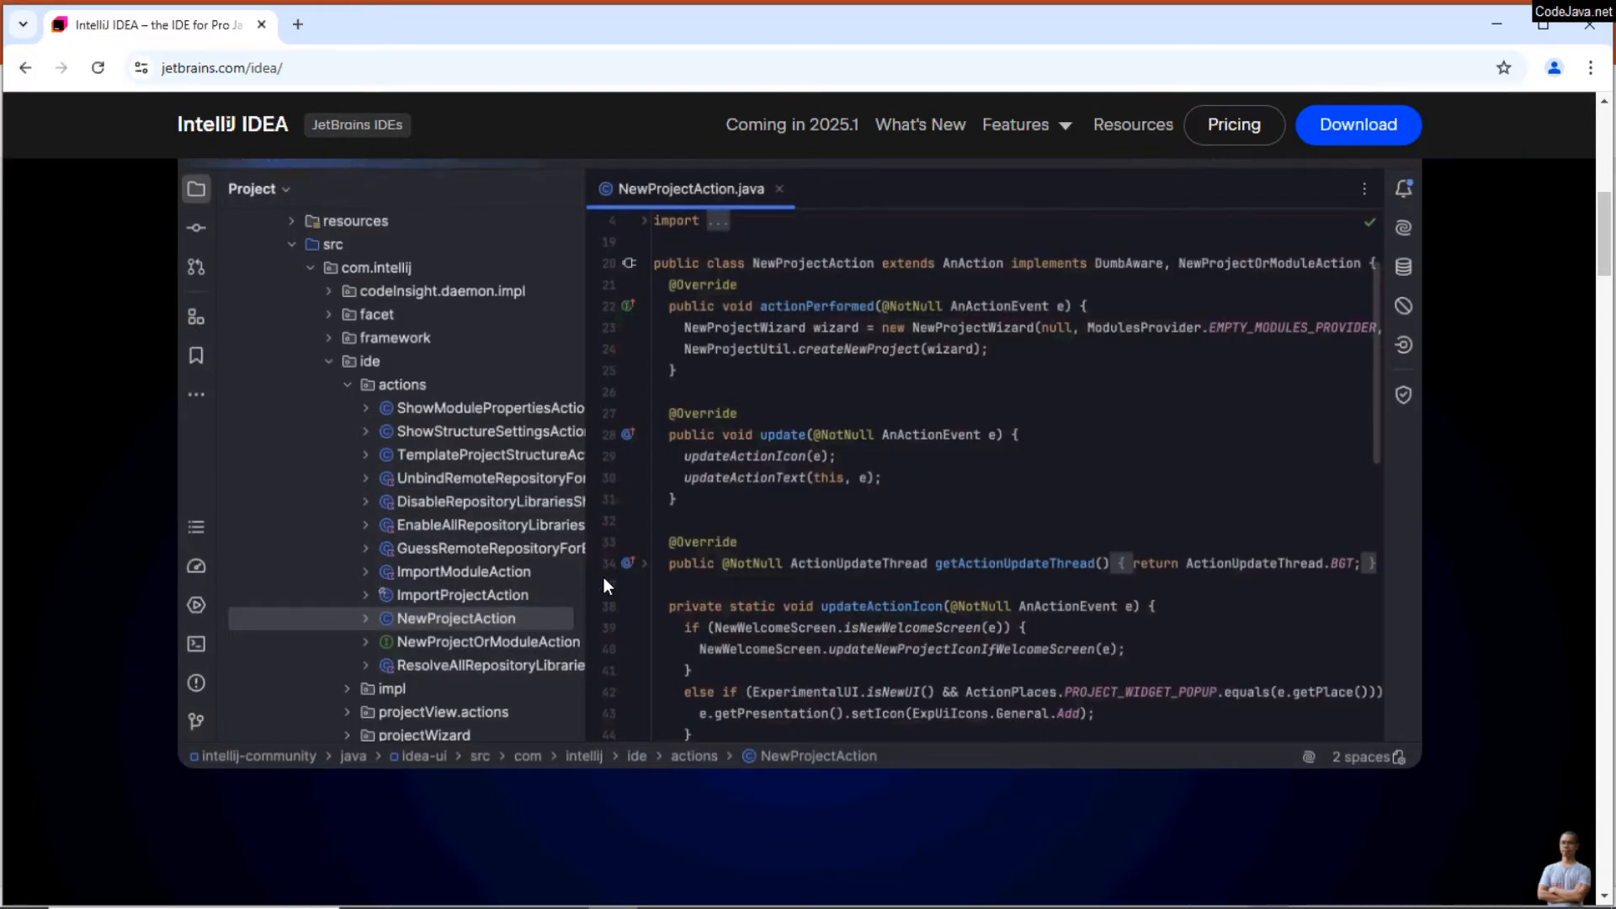
{"action": "scroll", "coordinate": [601, 578], "scroll_direction": "down", "scroll_amount": 7}
{"action": "scroll", "coordinate": [600, 578], "scroll_direction": "up", "scroll_amount": 7}
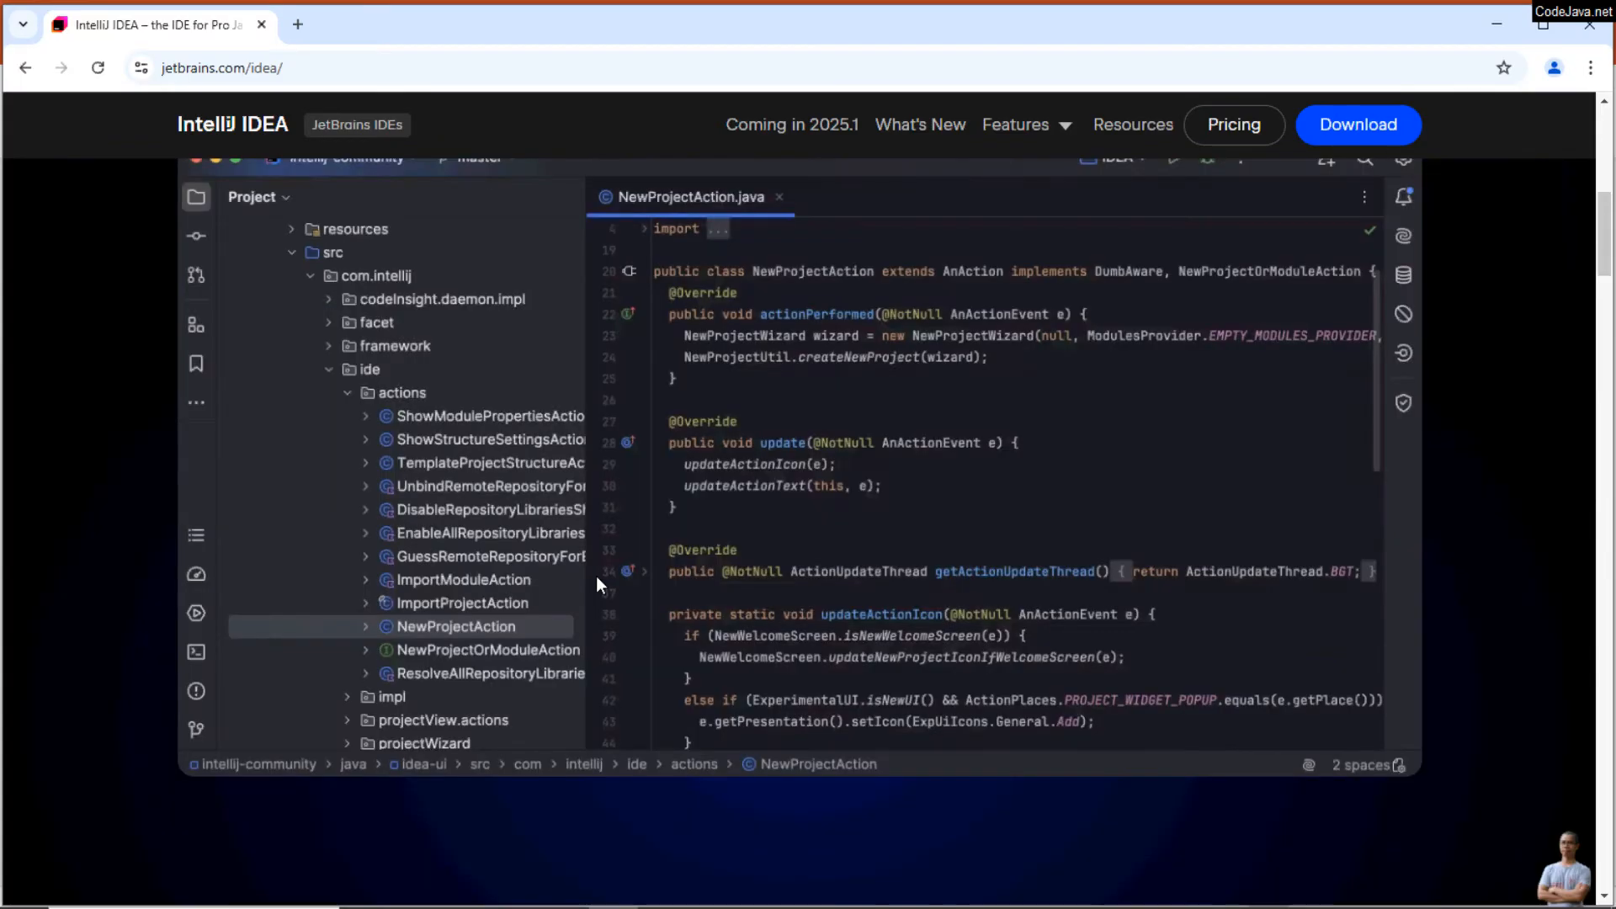
{"action": "scroll", "coordinate": [596, 576], "scroll_direction": "up", "scroll_amount": 8}
{"action": "left_click", "coordinate": [296, 824]}
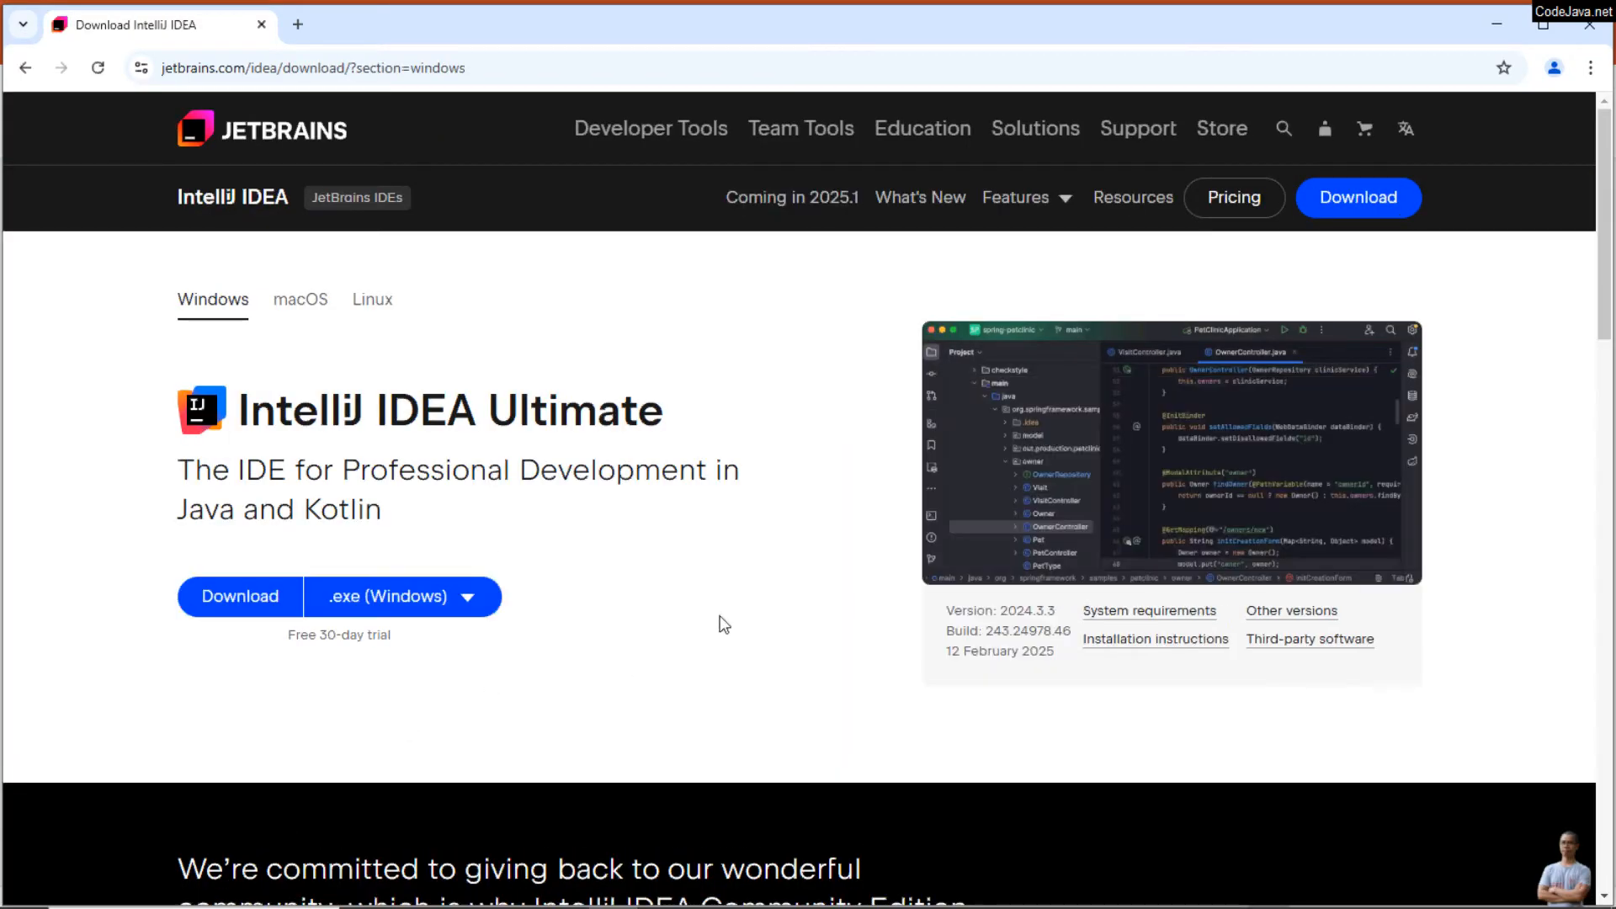
Step: Examine the IntelliJ IDEA Ultimate description and the version and build details on the Windows download page
{"action": "left_click_drag", "start_coordinate": [239, 412], "coordinate": [663, 413]}
{"action": "scroll", "coordinate": [660, 614], "scroll_direction": "down", "scroll_amount": 7}
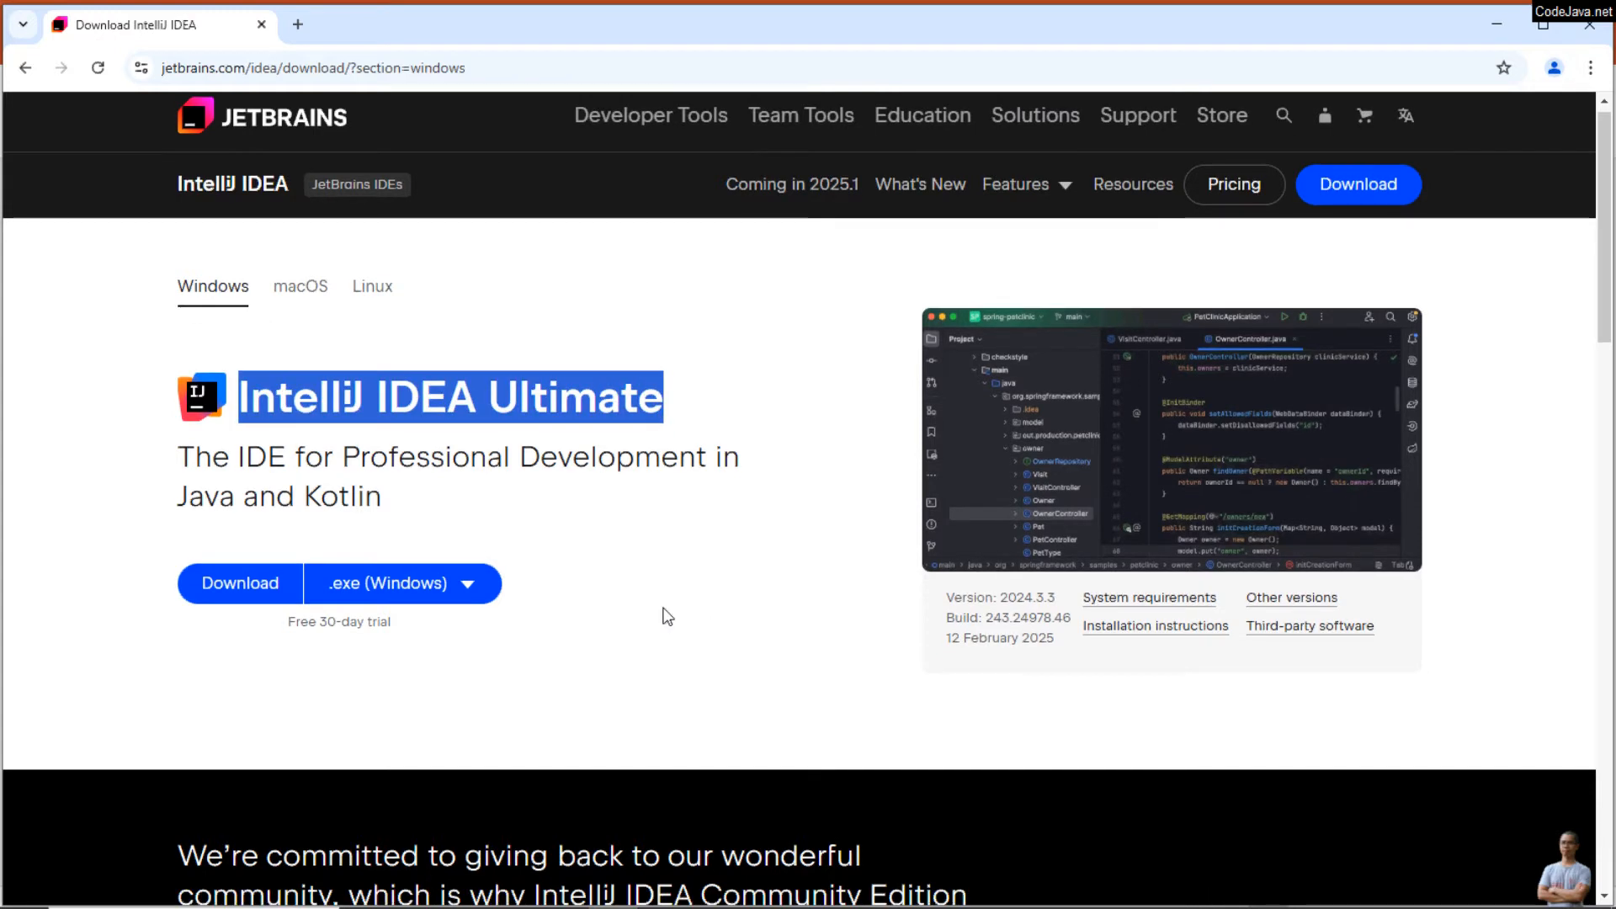
{"action": "left_click_drag", "start_coordinate": [237, 447], "coordinate": [812, 472]}
{"action": "scroll", "coordinate": [842, 564], "scroll_direction": "up", "scroll_amount": 7}
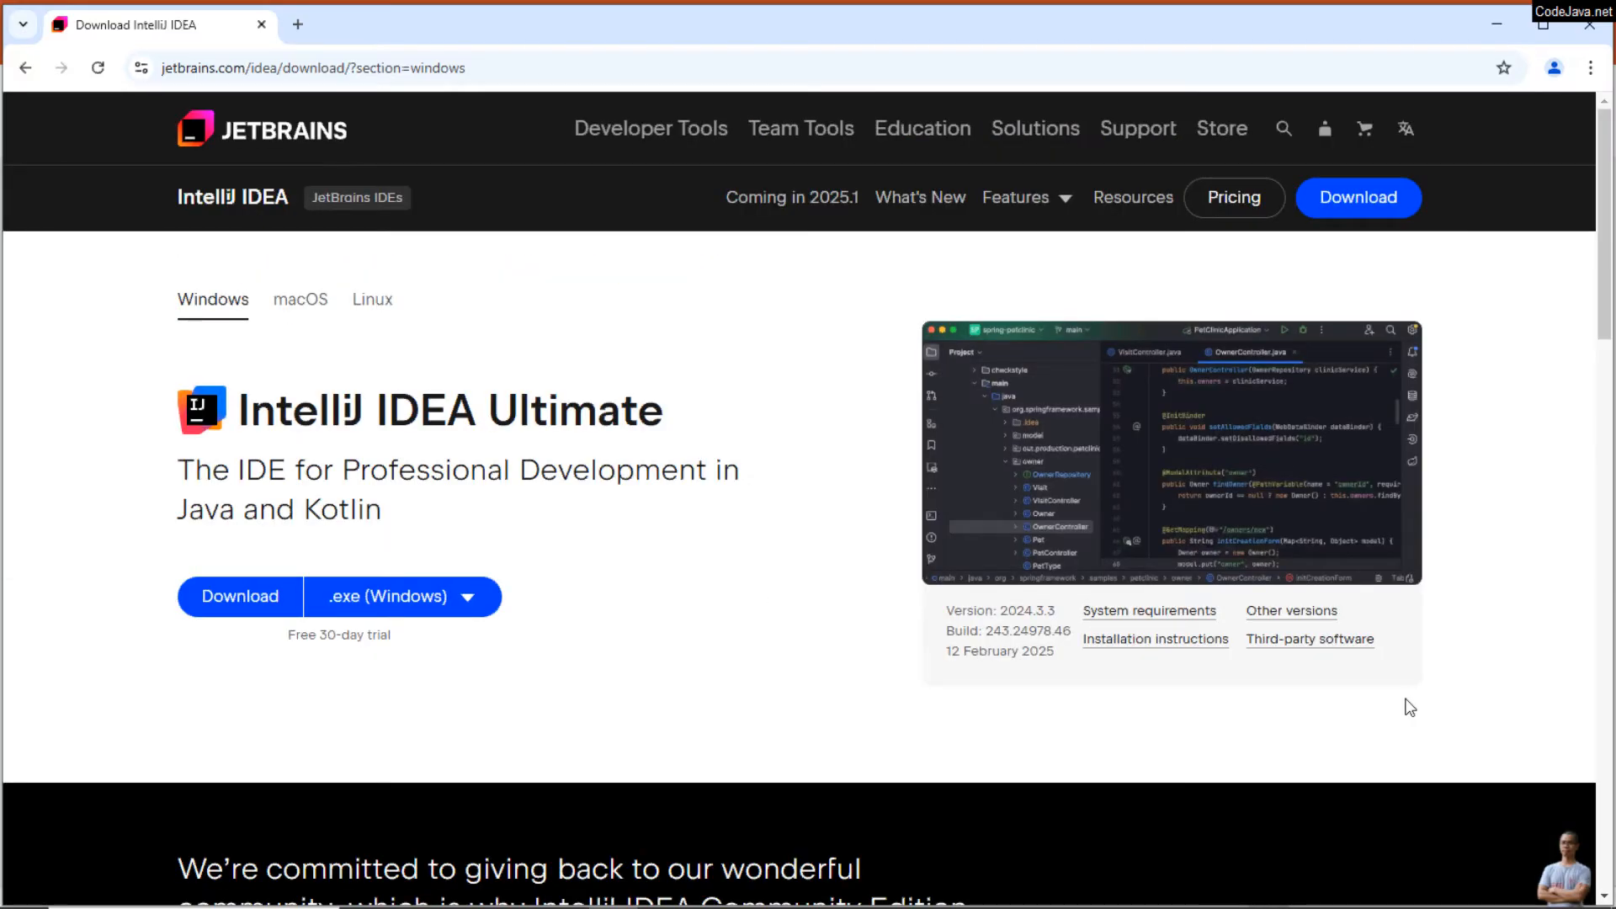
{"action": "left_click_drag", "start_coordinate": [933, 601], "coordinate": [1386, 654]}
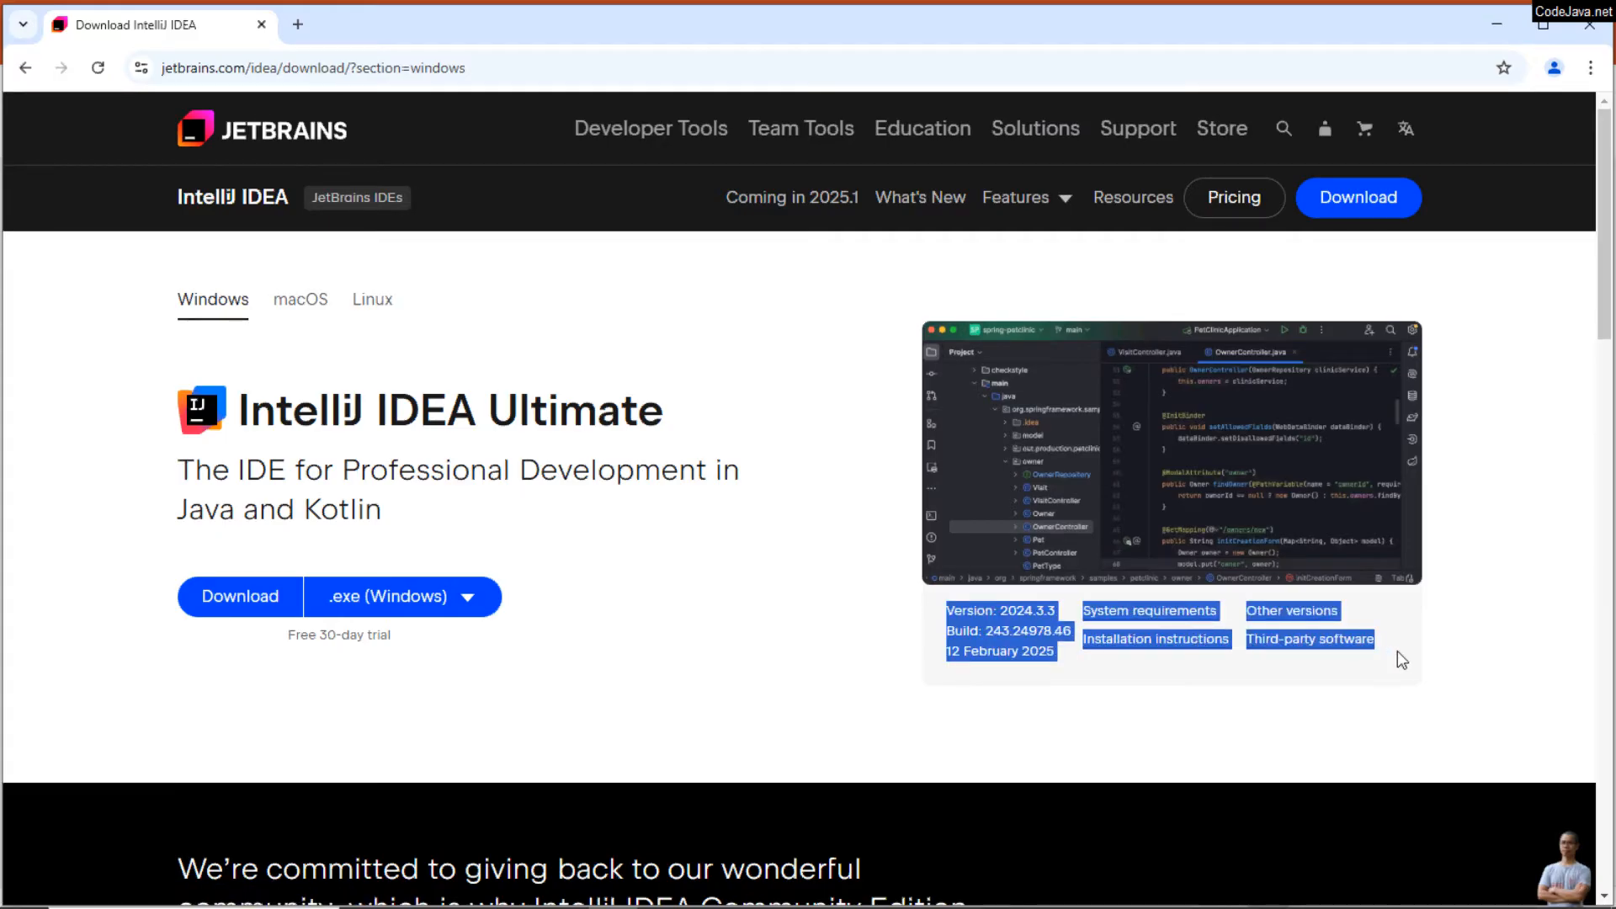
{"action": "left_click", "coordinate": [1119, 699]}
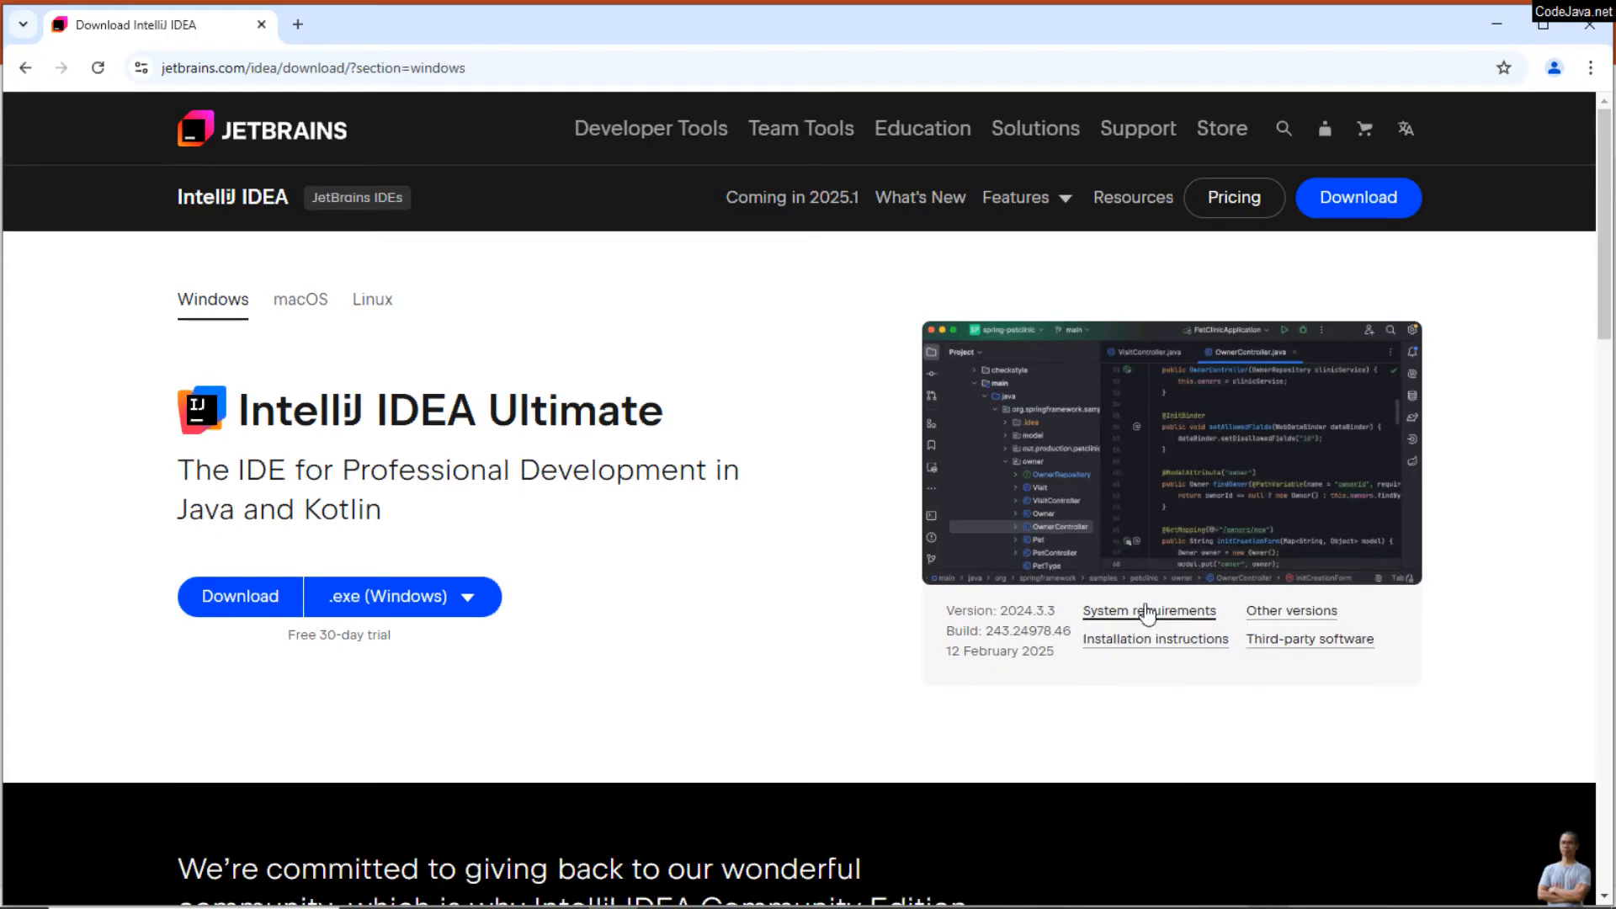
Step: Check the system requirements for the Windows version, RAM and hard disk space, and close them
{"action": "left_click", "coordinate": [1146, 614]}
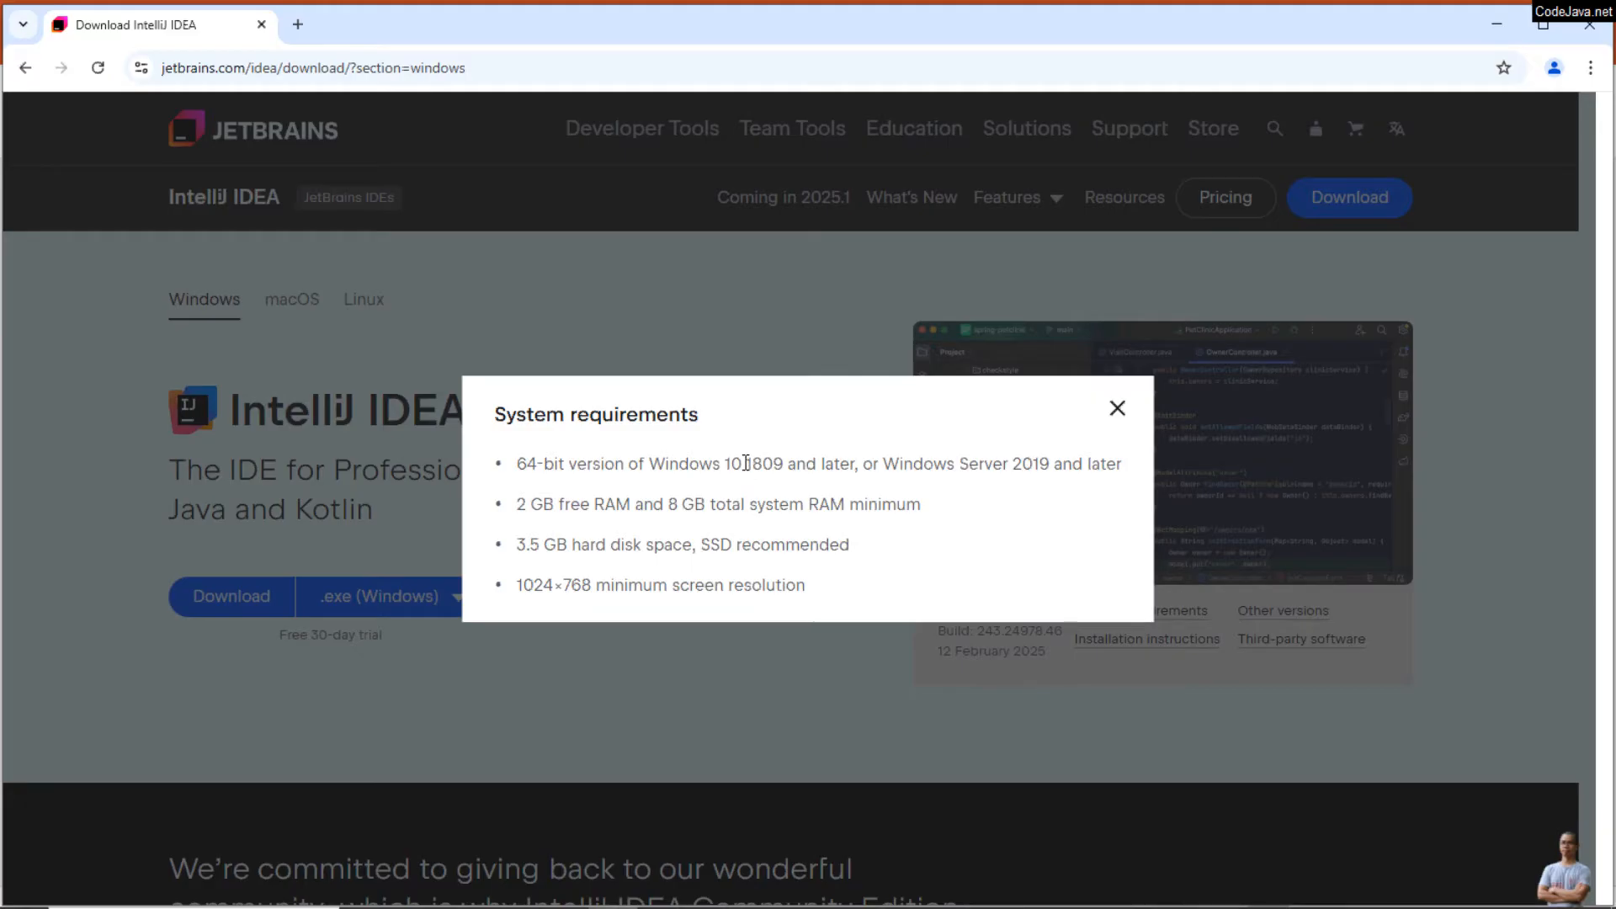
{"action": "left_click_drag", "start_coordinate": [746, 464], "coordinate": [839, 464]}
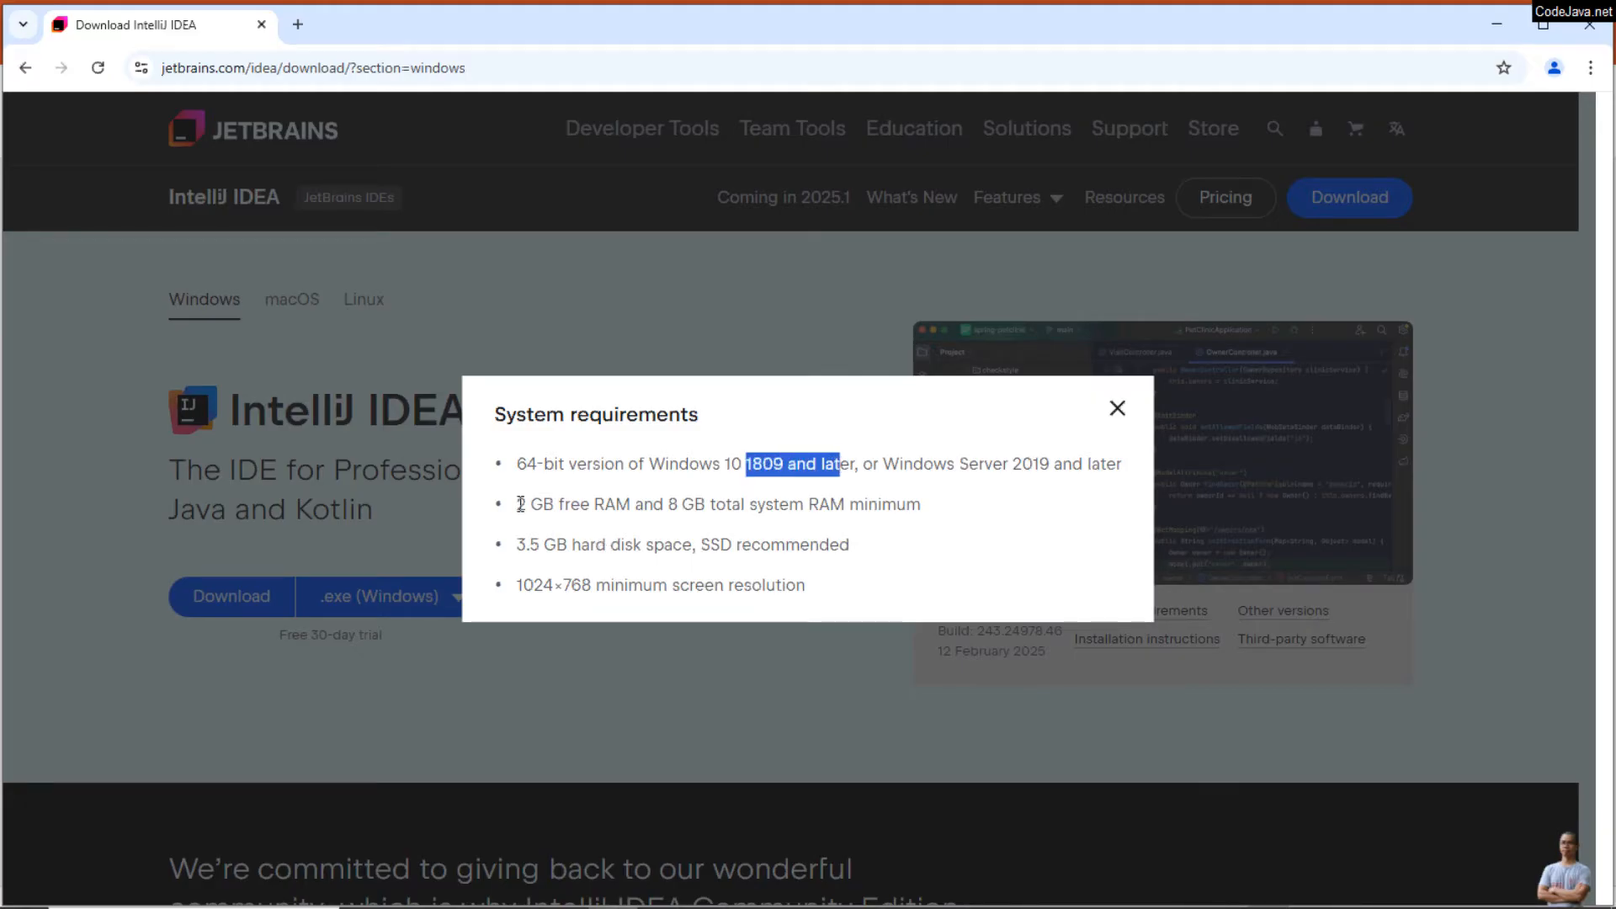
{"action": "left_click_drag", "start_coordinate": [517, 503], "coordinate": [663, 503]}
{"action": "left_click_drag", "start_coordinate": [520, 544], "coordinate": [621, 543]}
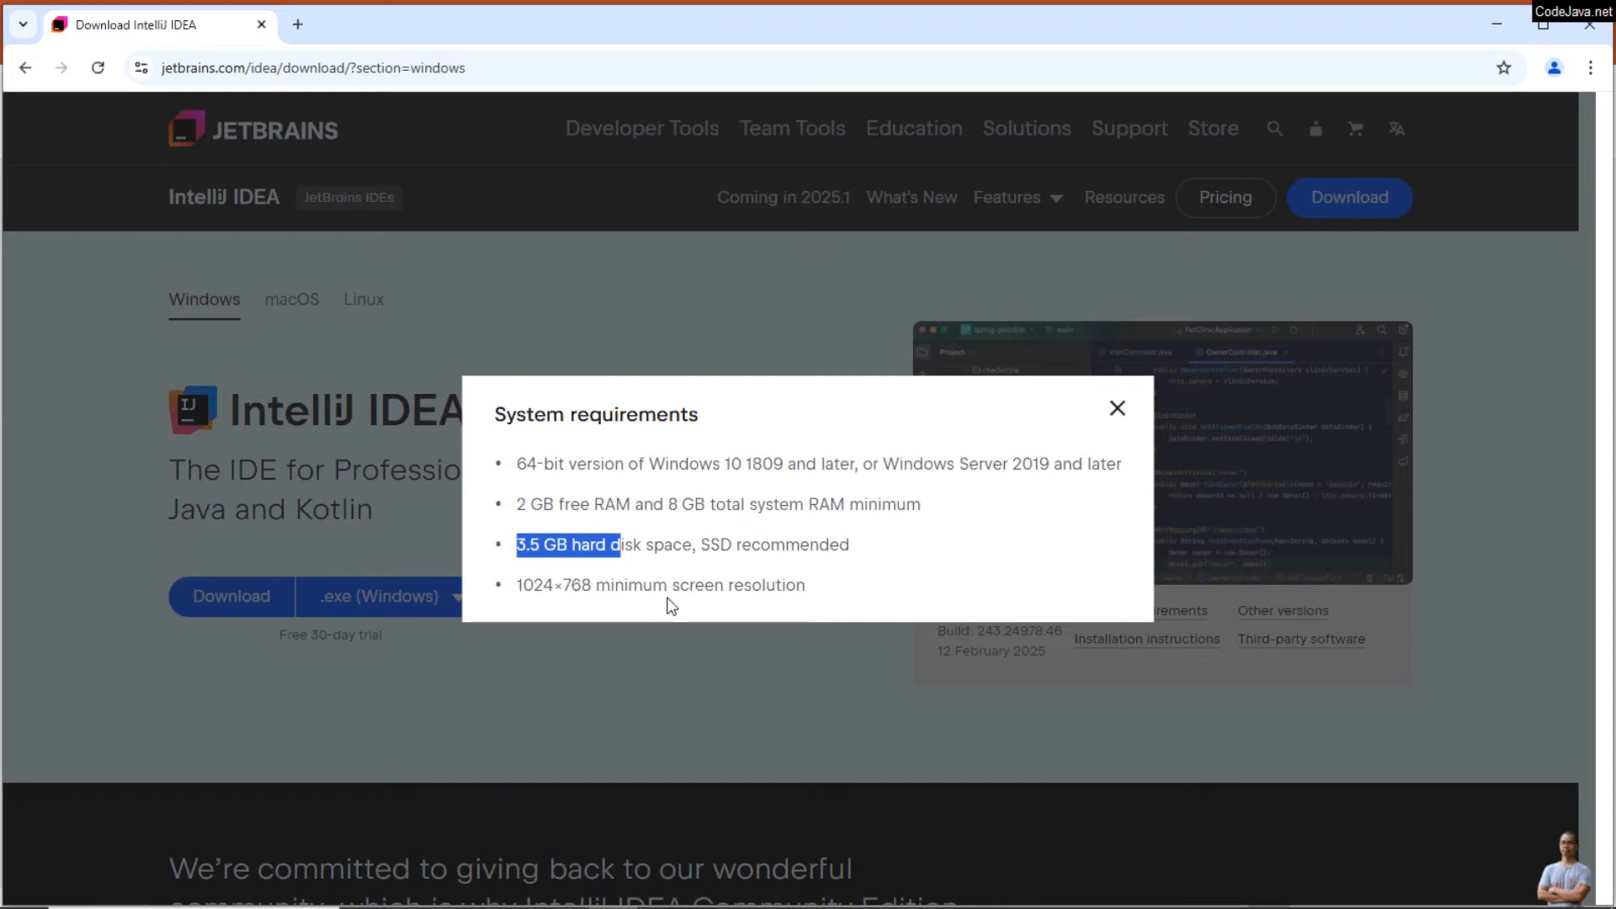
{"action": "left_click", "coordinate": [1117, 409]}
Step: Review the installer formats for IntelliJ IDEA Community Edition and download the .exe (Windows) installer
{"action": "scroll", "coordinate": [743, 599], "scroll_direction": "down", "scroll_amount": 3}
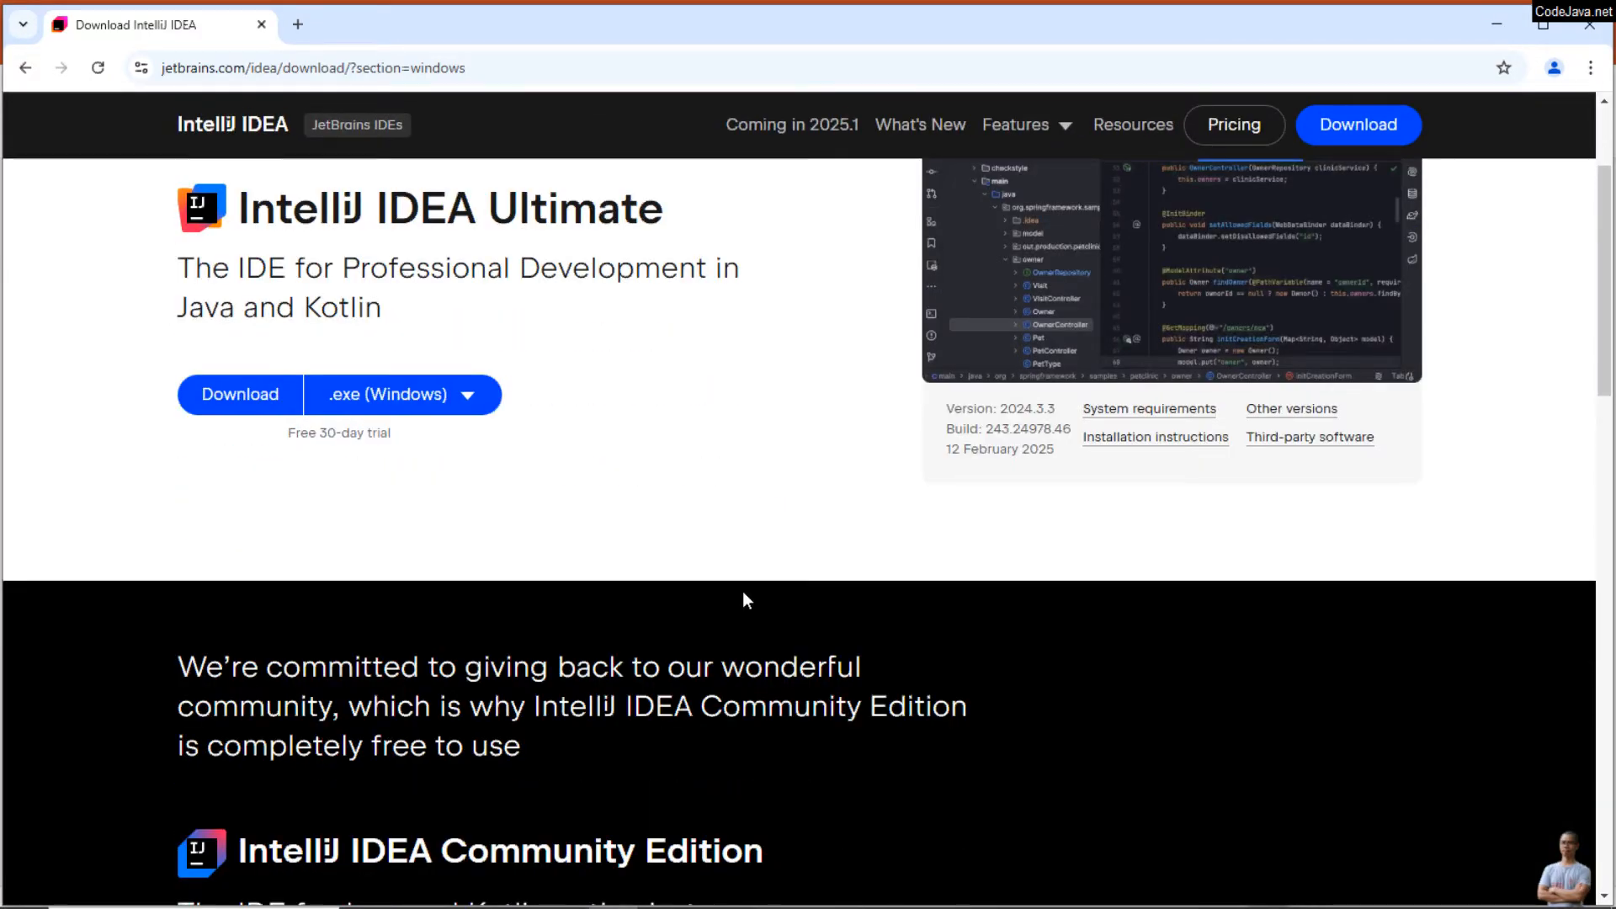
{"action": "scroll", "coordinate": [743, 598], "scroll_direction": "down", "scroll_amount": 6}
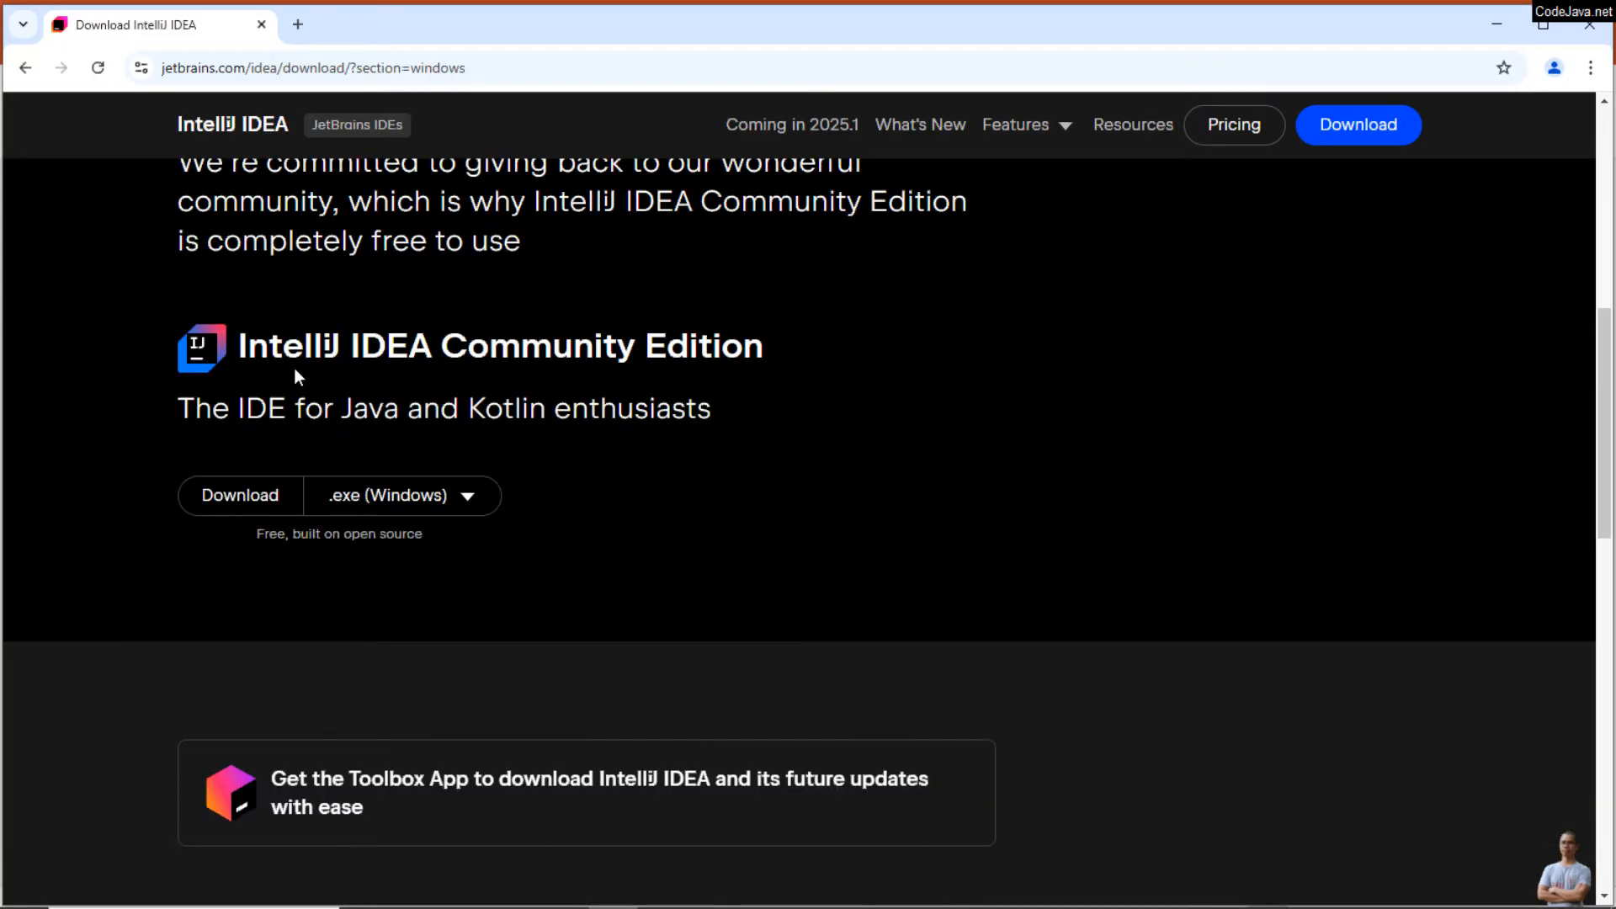
{"action": "left_click_drag", "start_coordinate": [441, 354], "coordinate": [743, 356]}
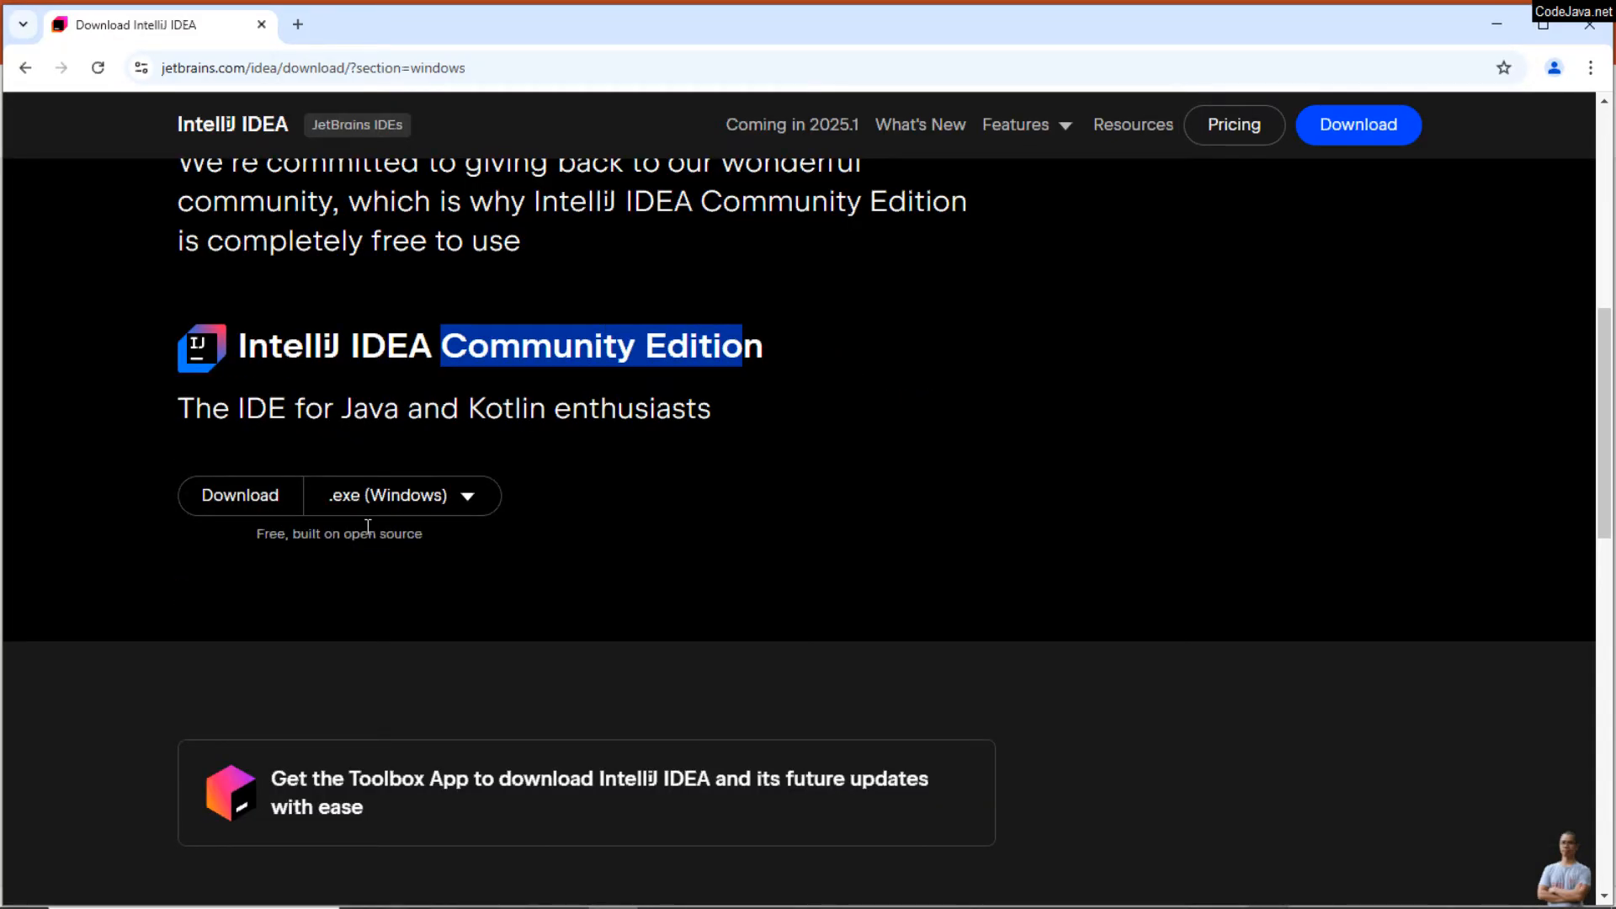
{"action": "left_click", "coordinate": [464, 506]}
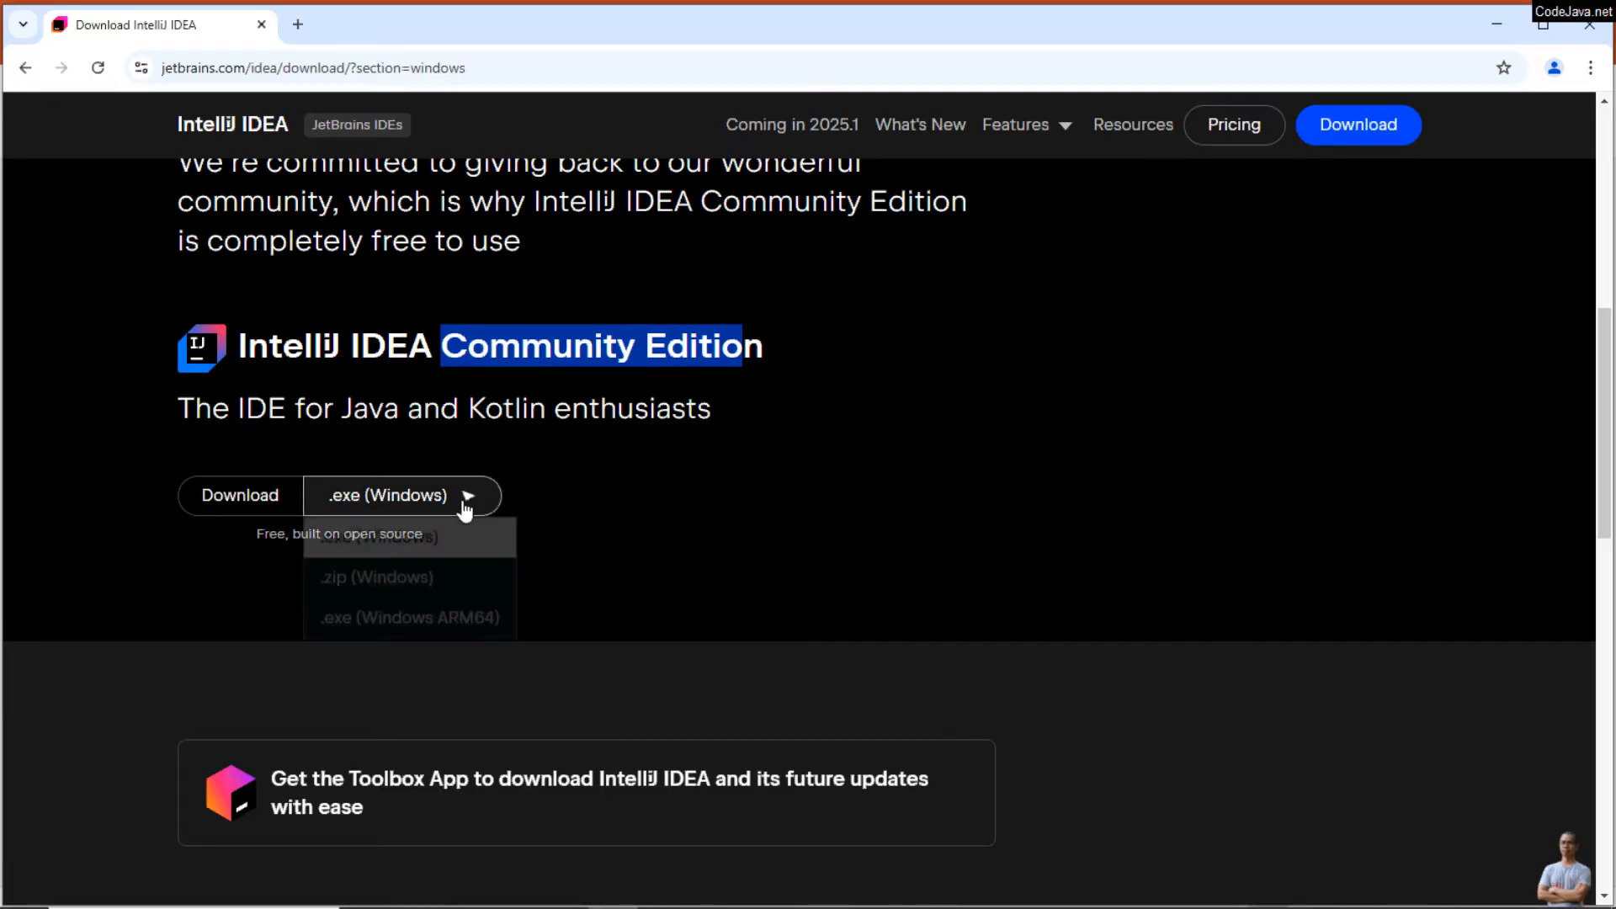
{"action": "left_click", "coordinate": [679, 527]}
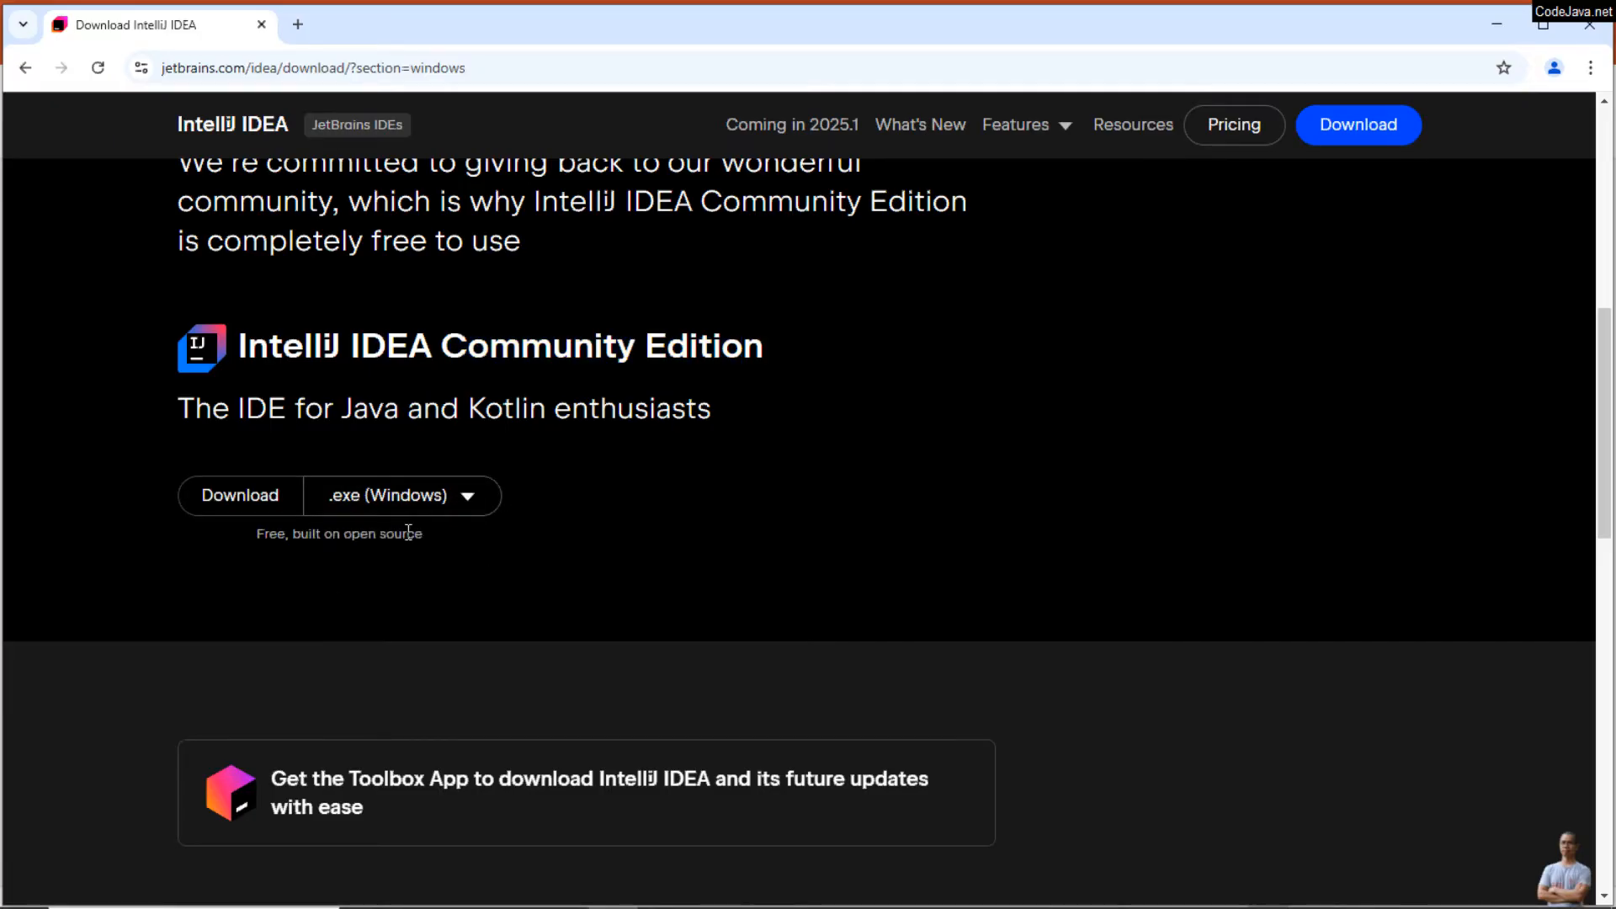
{"action": "left_click", "coordinate": [469, 505]}
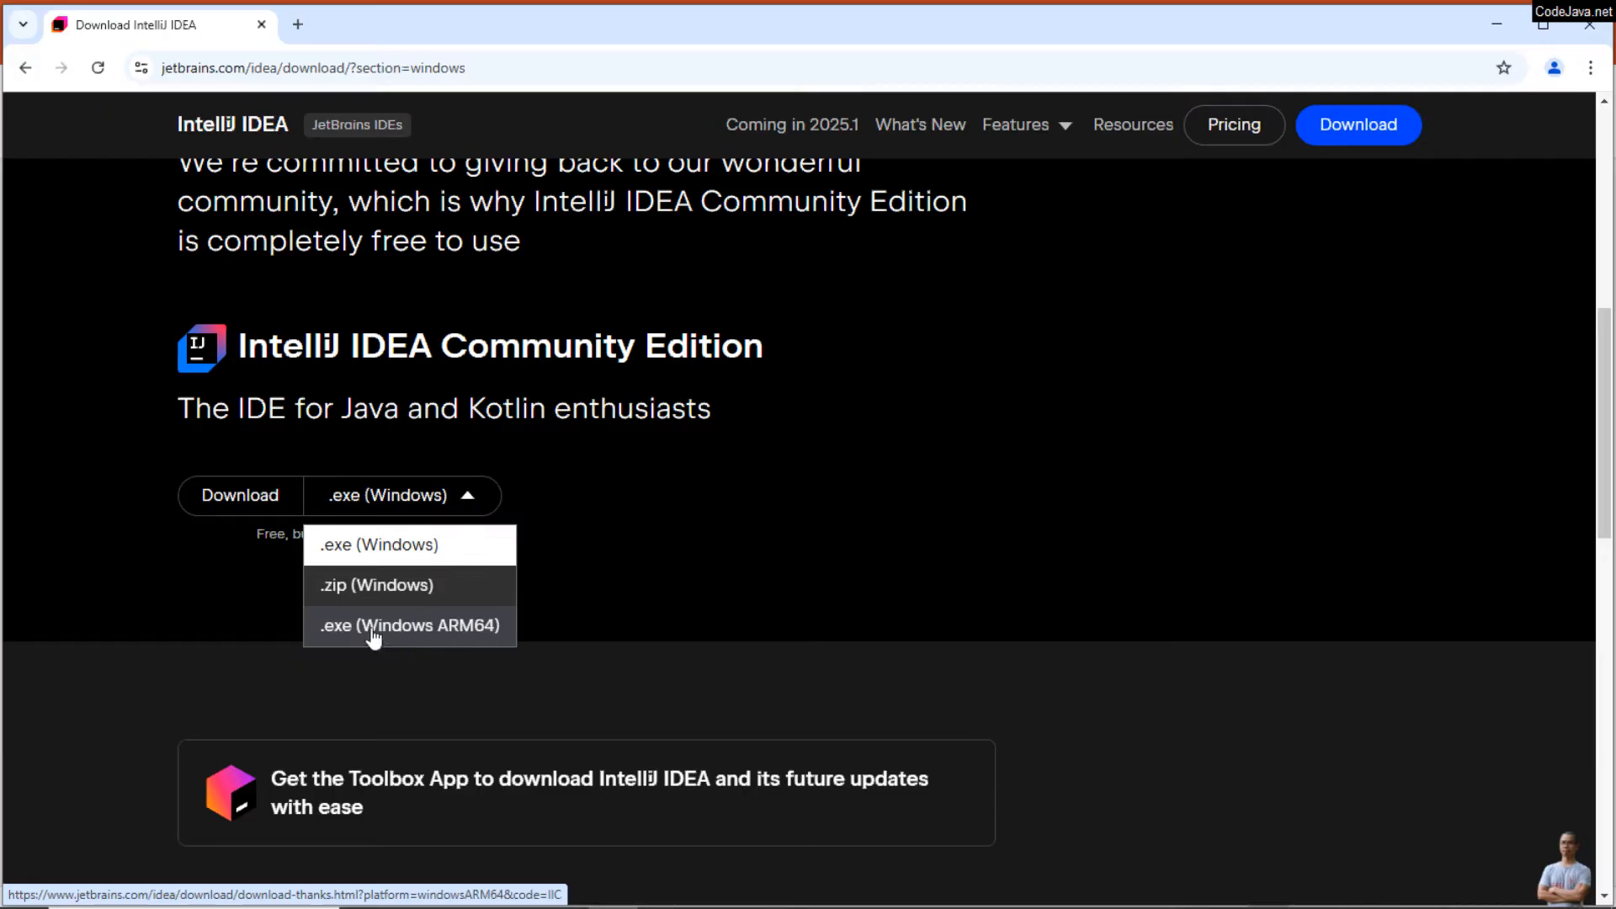
{"action": "left_click", "coordinate": [521, 624]}
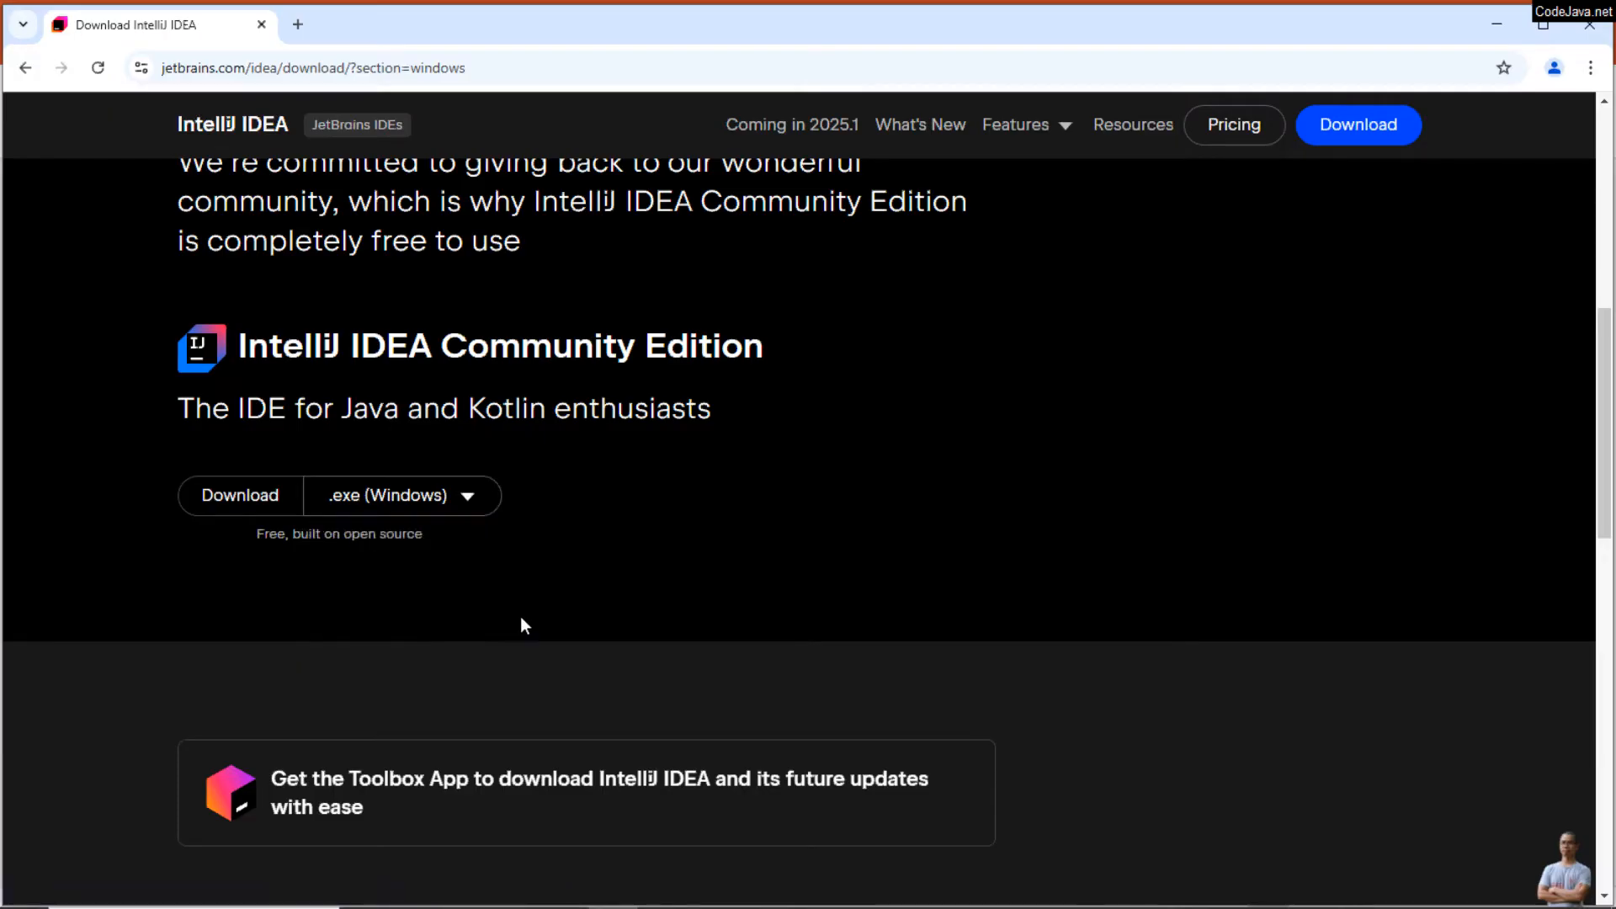
{"action": "left_click", "coordinate": [243, 504]}
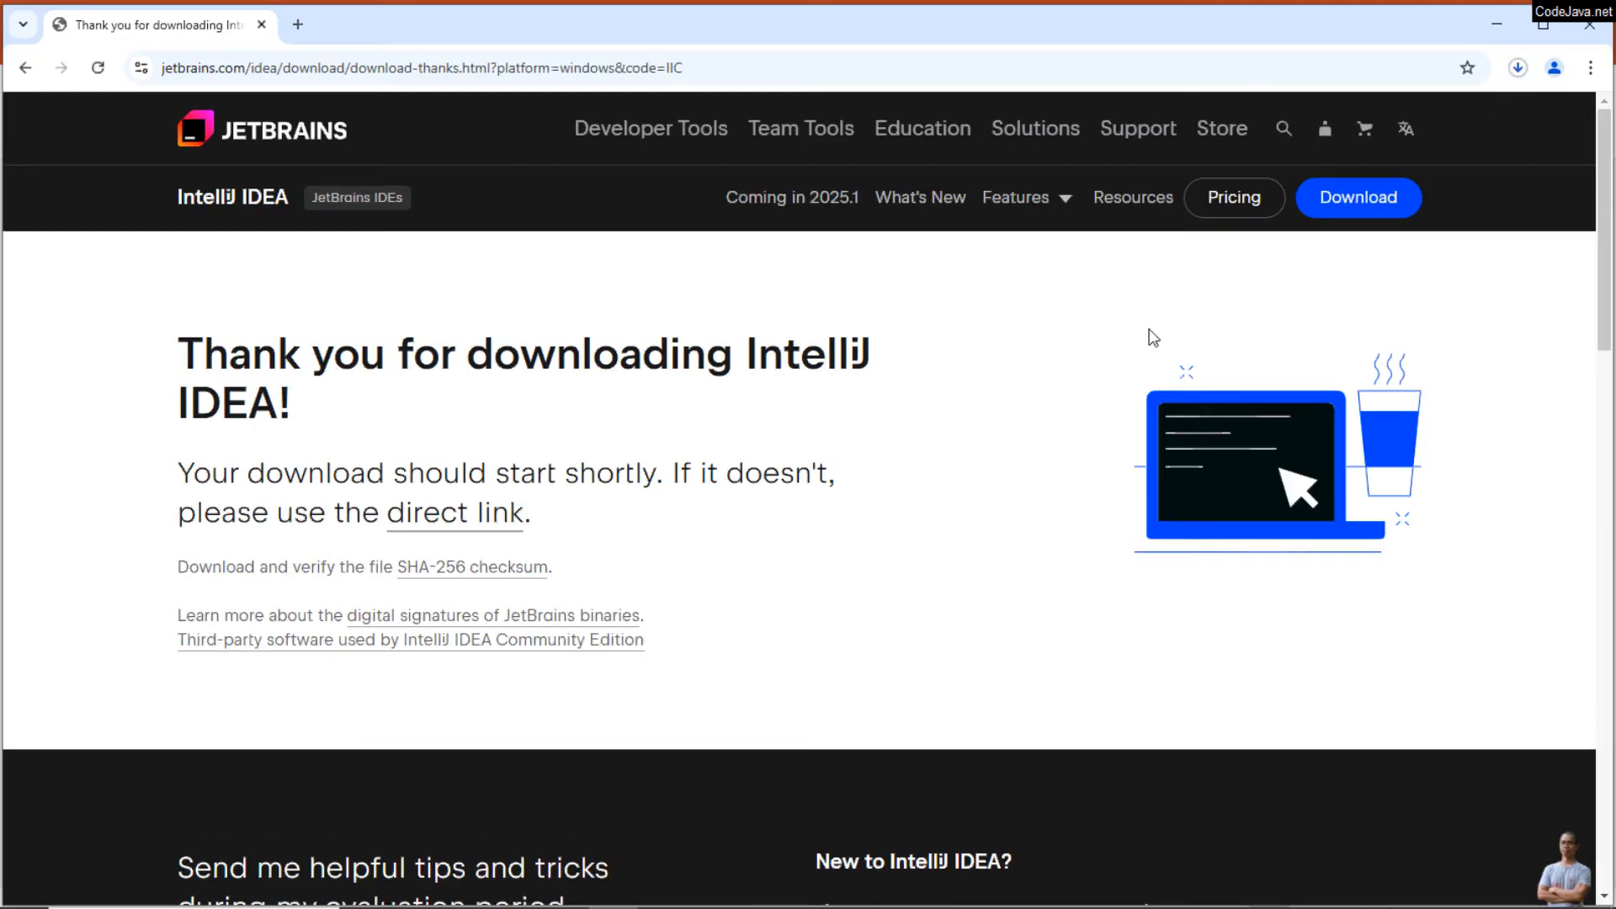
Step: Show the downloaded ideaIC-2024.3.3.exe in its folder and narrow the folder window's navigation area
{"action": "left_click", "coordinate": [1514, 72]}
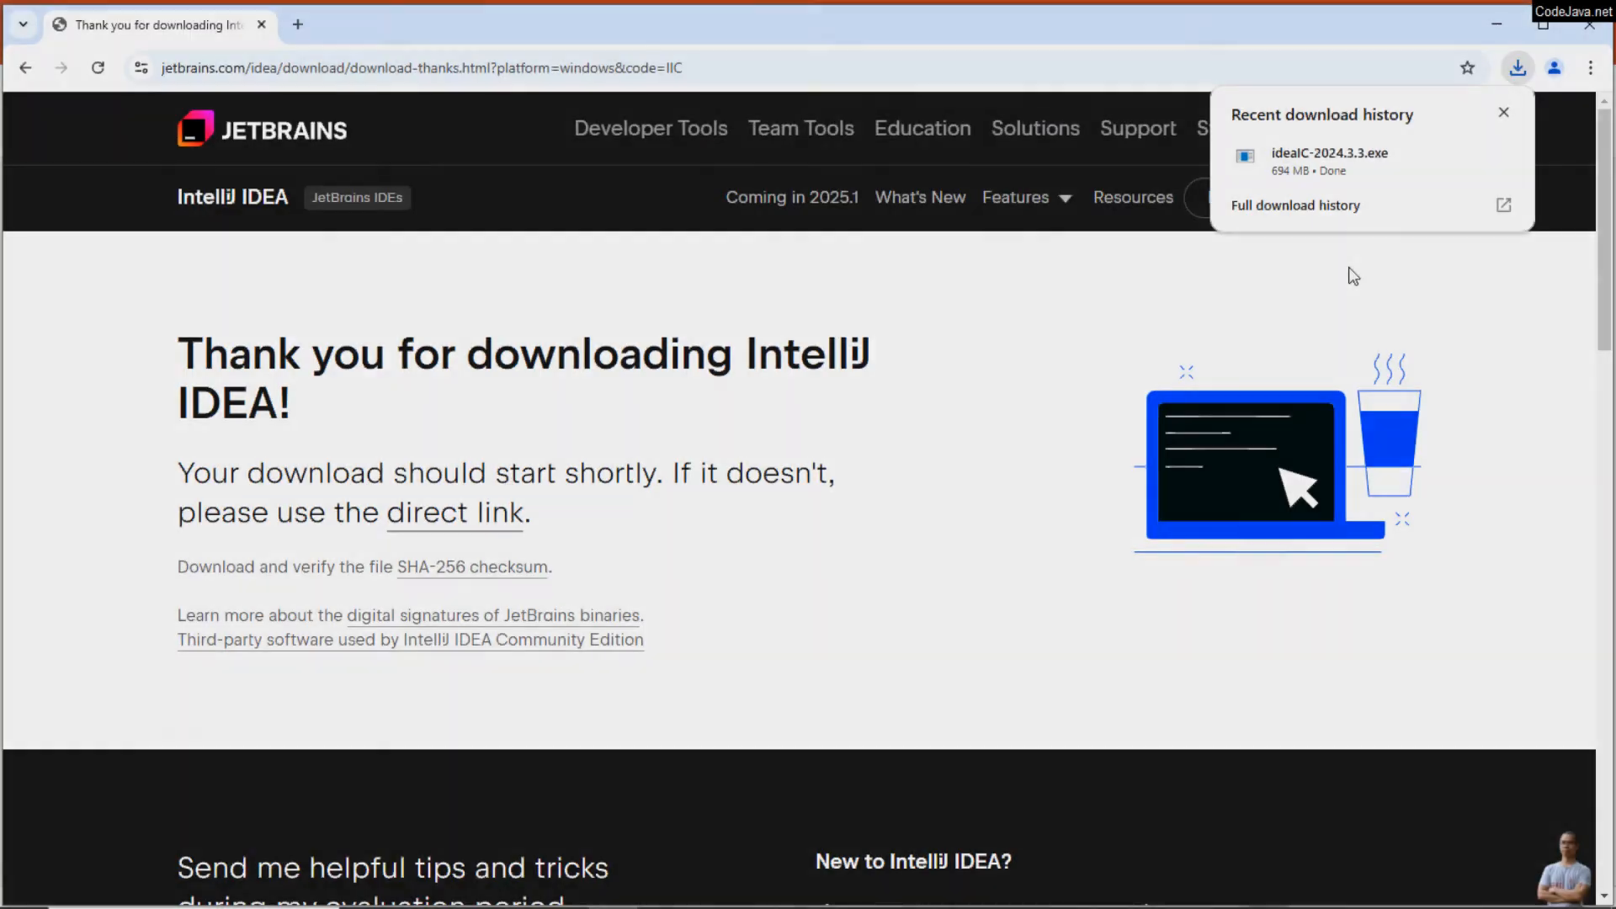
{"action": "mouse_move", "coordinate": [1441, 182]}
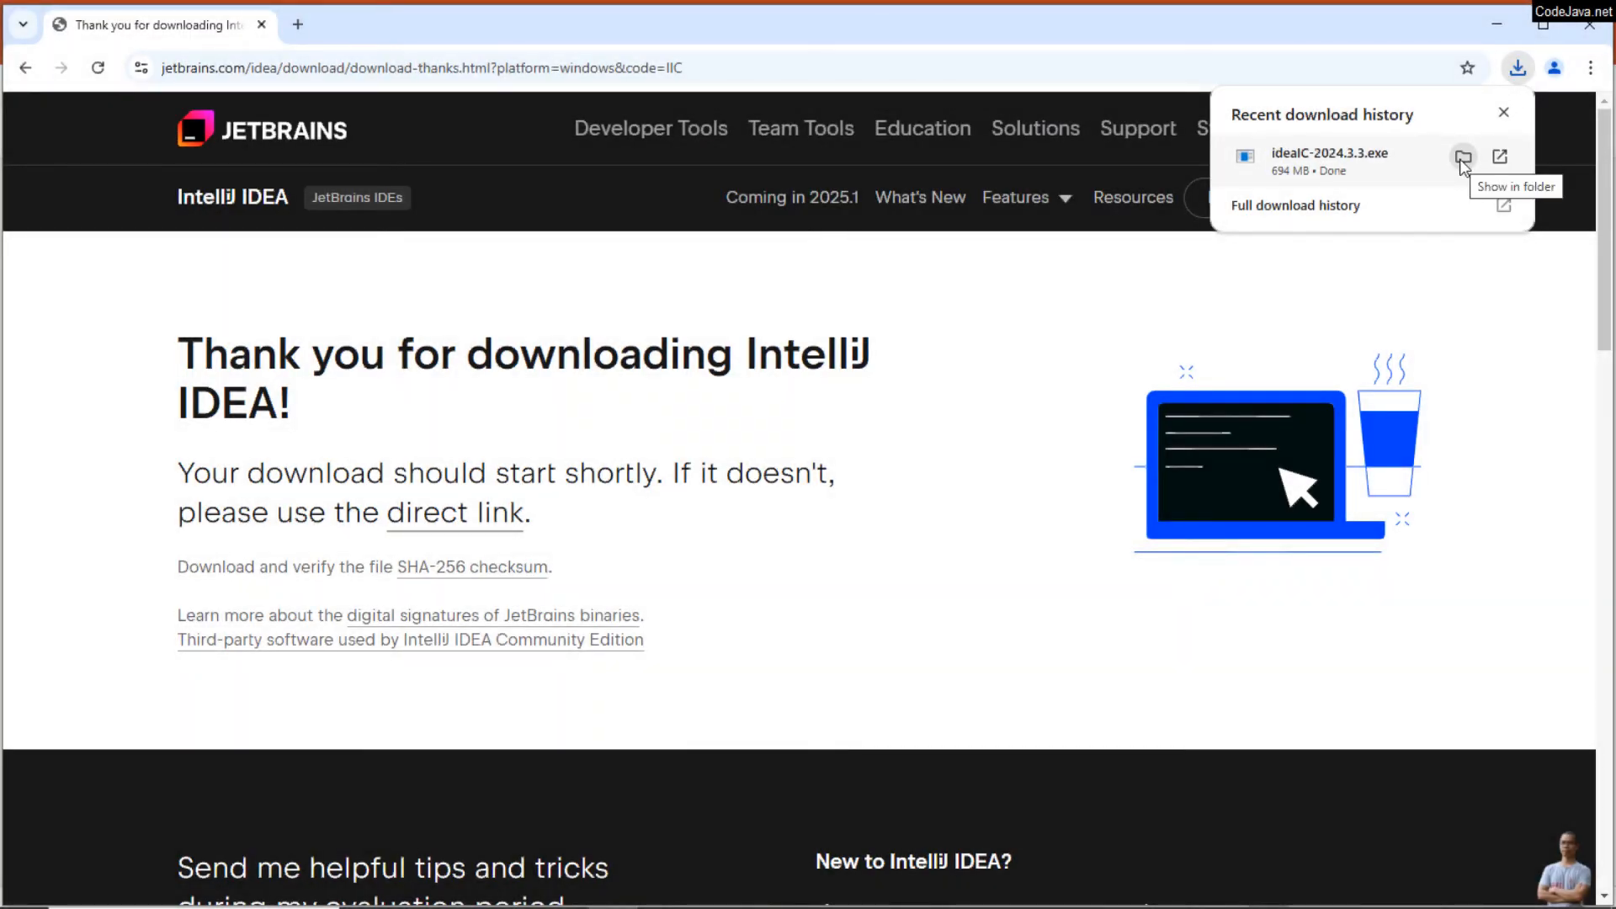
{"action": "left_click", "coordinate": [1462, 164]}
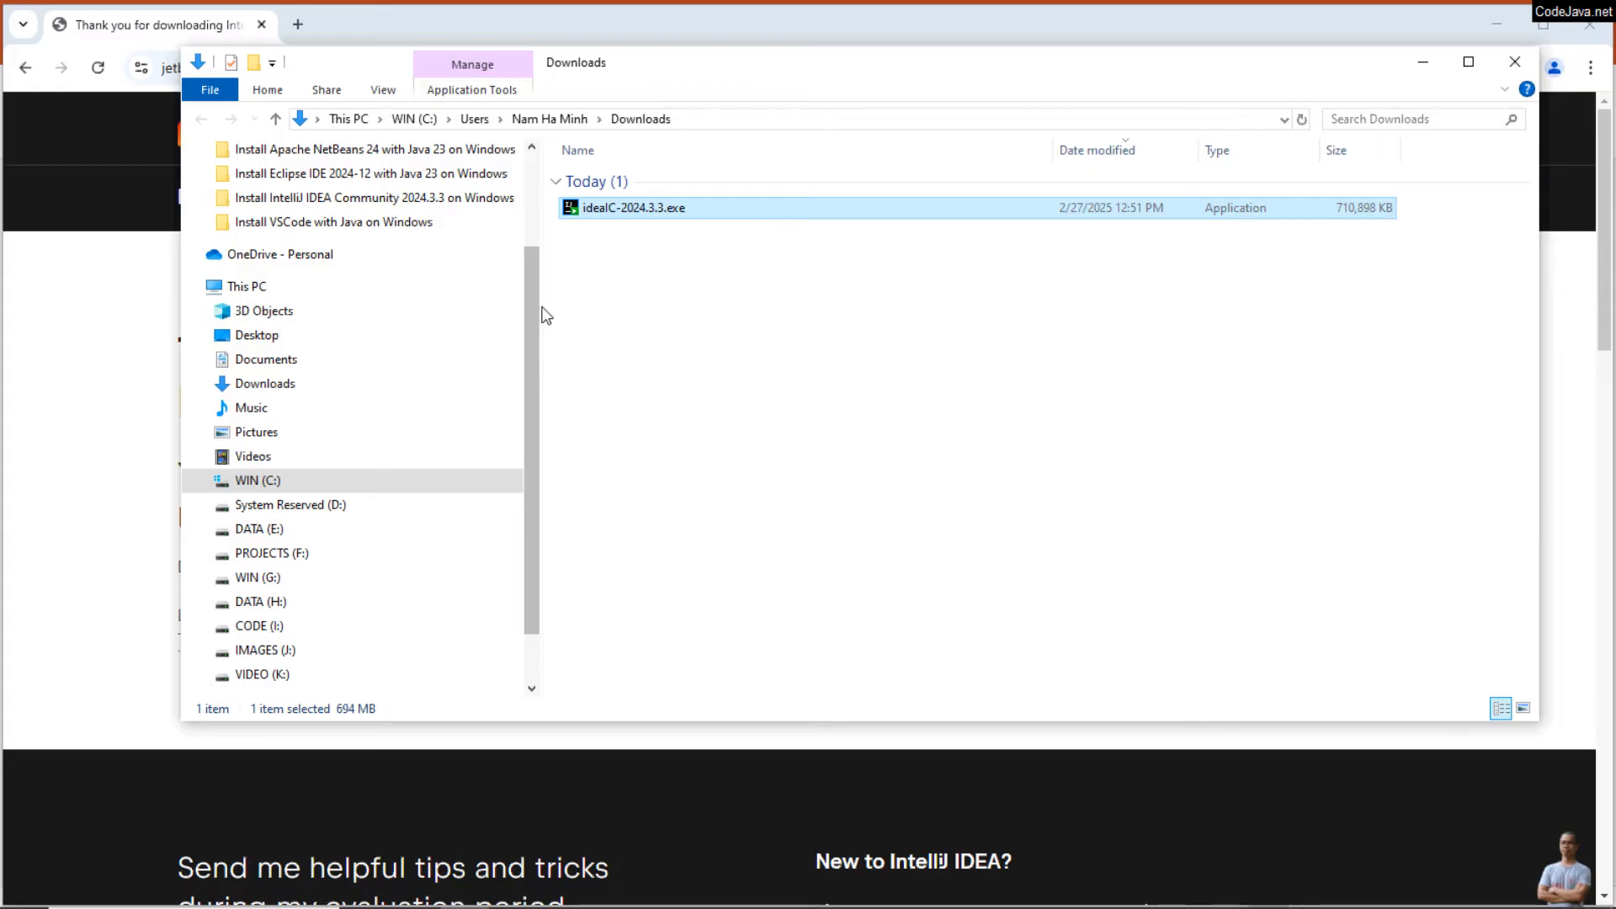
{"action": "left_click_drag", "start_coordinate": [544, 318], "coordinate": [307, 316]}
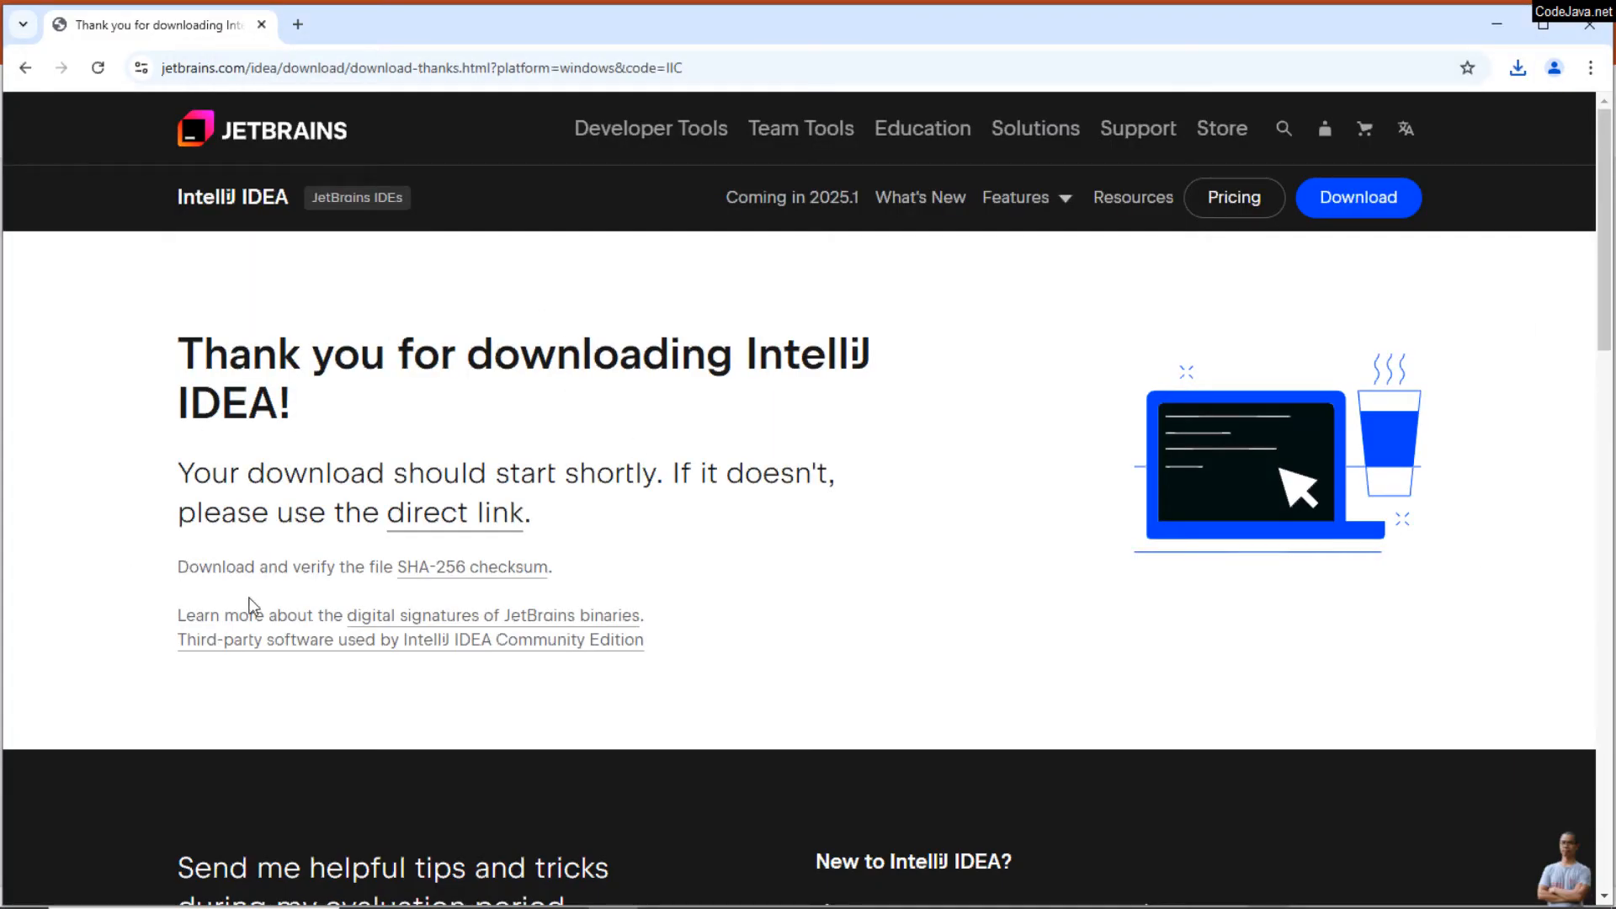
Step: Open the published SHA-256 checksum for the IntelliJ IDEA installer from the download confirmation page
{"action": "left_click_drag", "start_coordinate": [175, 566], "coordinate": [627, 569]}
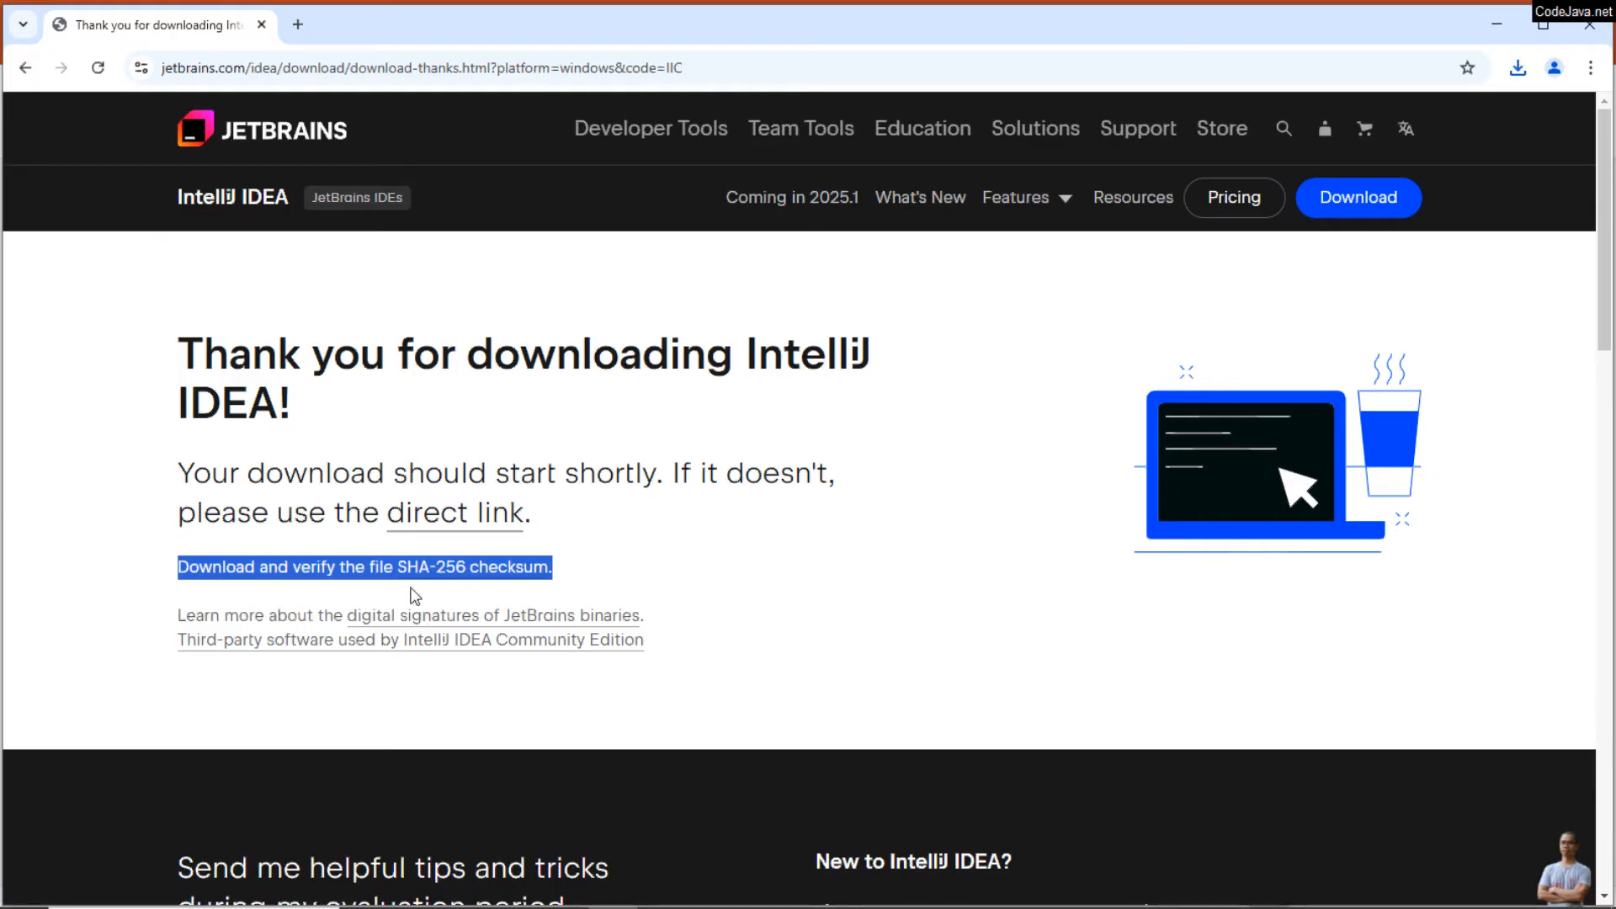
{"action": "left_click", "coordinate": [701, 528]}
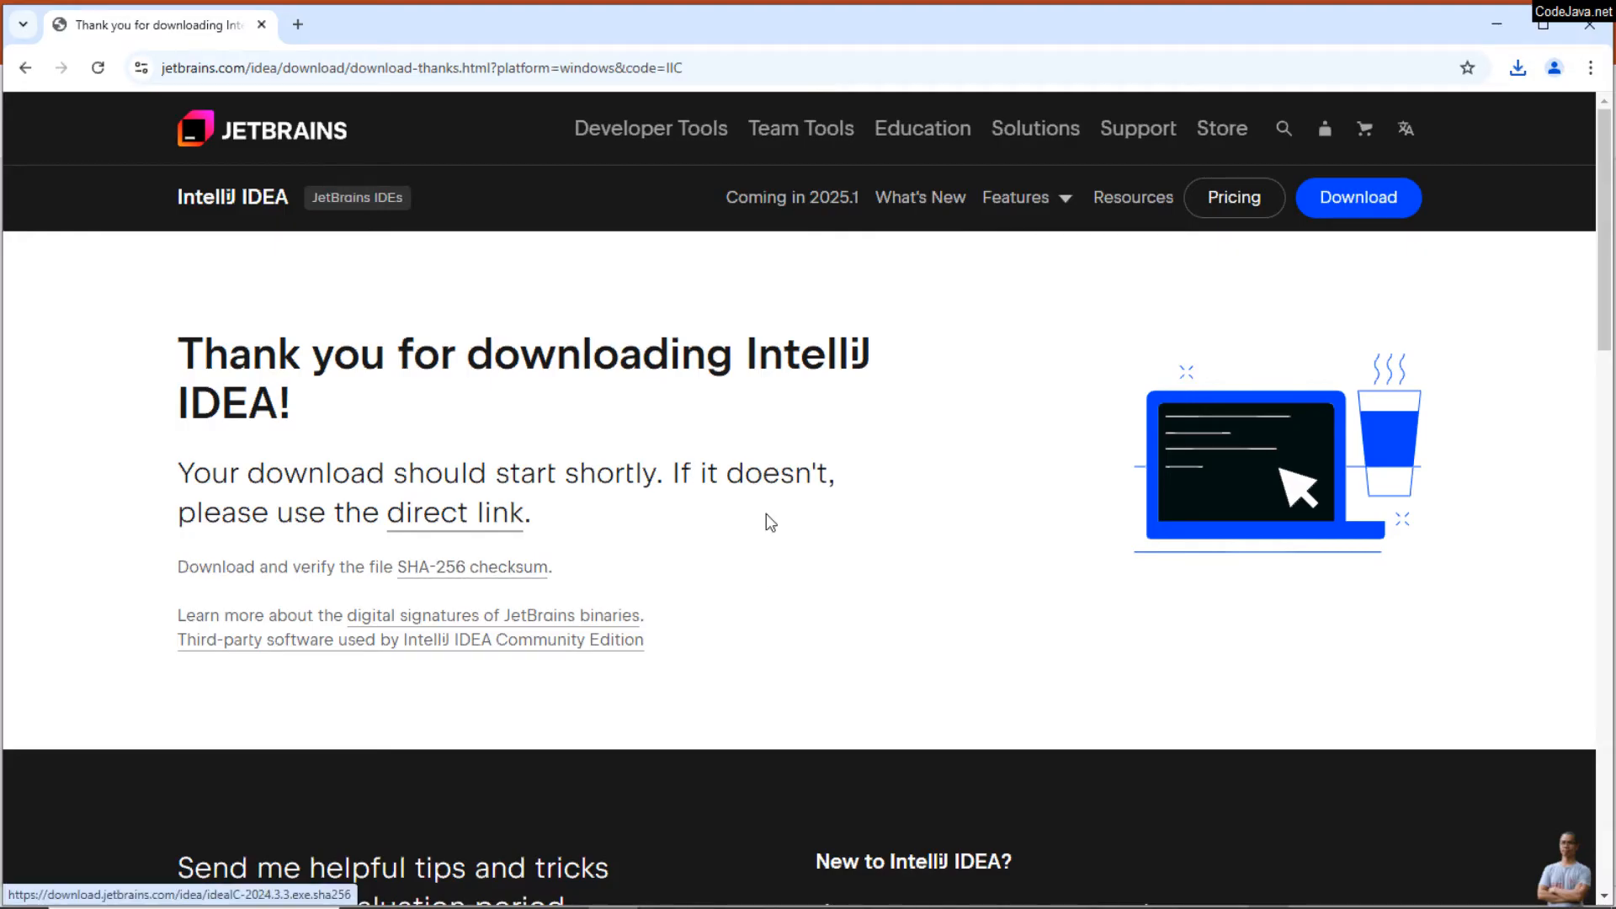
{"action": "left_click", "coordinate": [516, 573]}
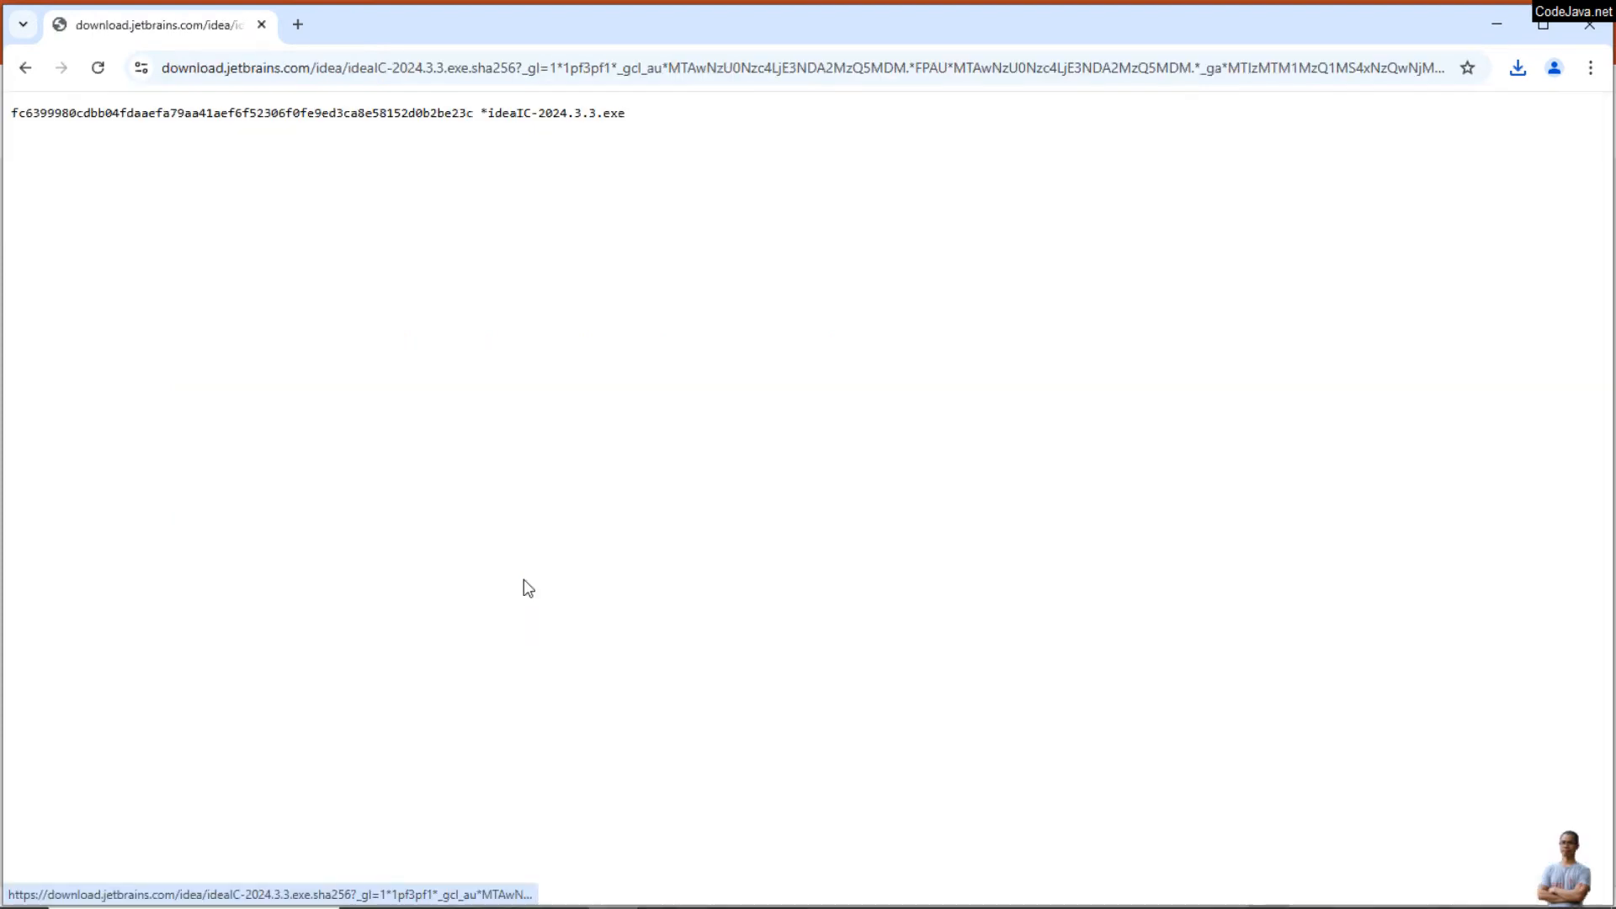
{"action": "left_click", "coordinate": [1544, 26]}
{"action": "left_click", "coordinate": [1546, 22]}
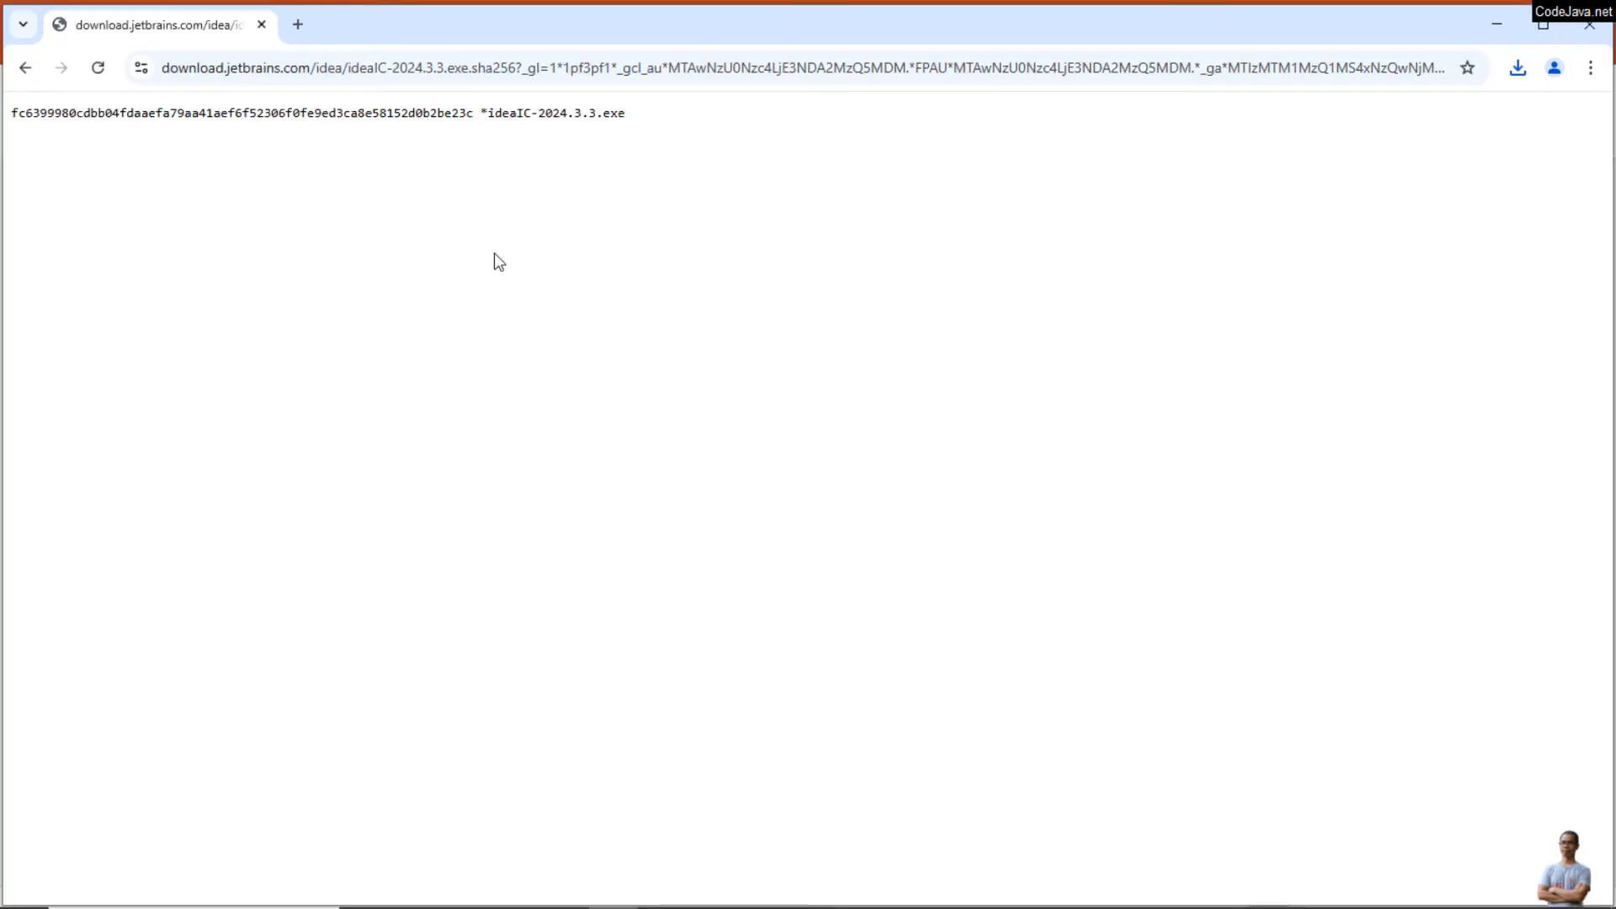
Step: Launch the Windows Command Prompt by searching for cmd
{"action": "key", "text": "super"}
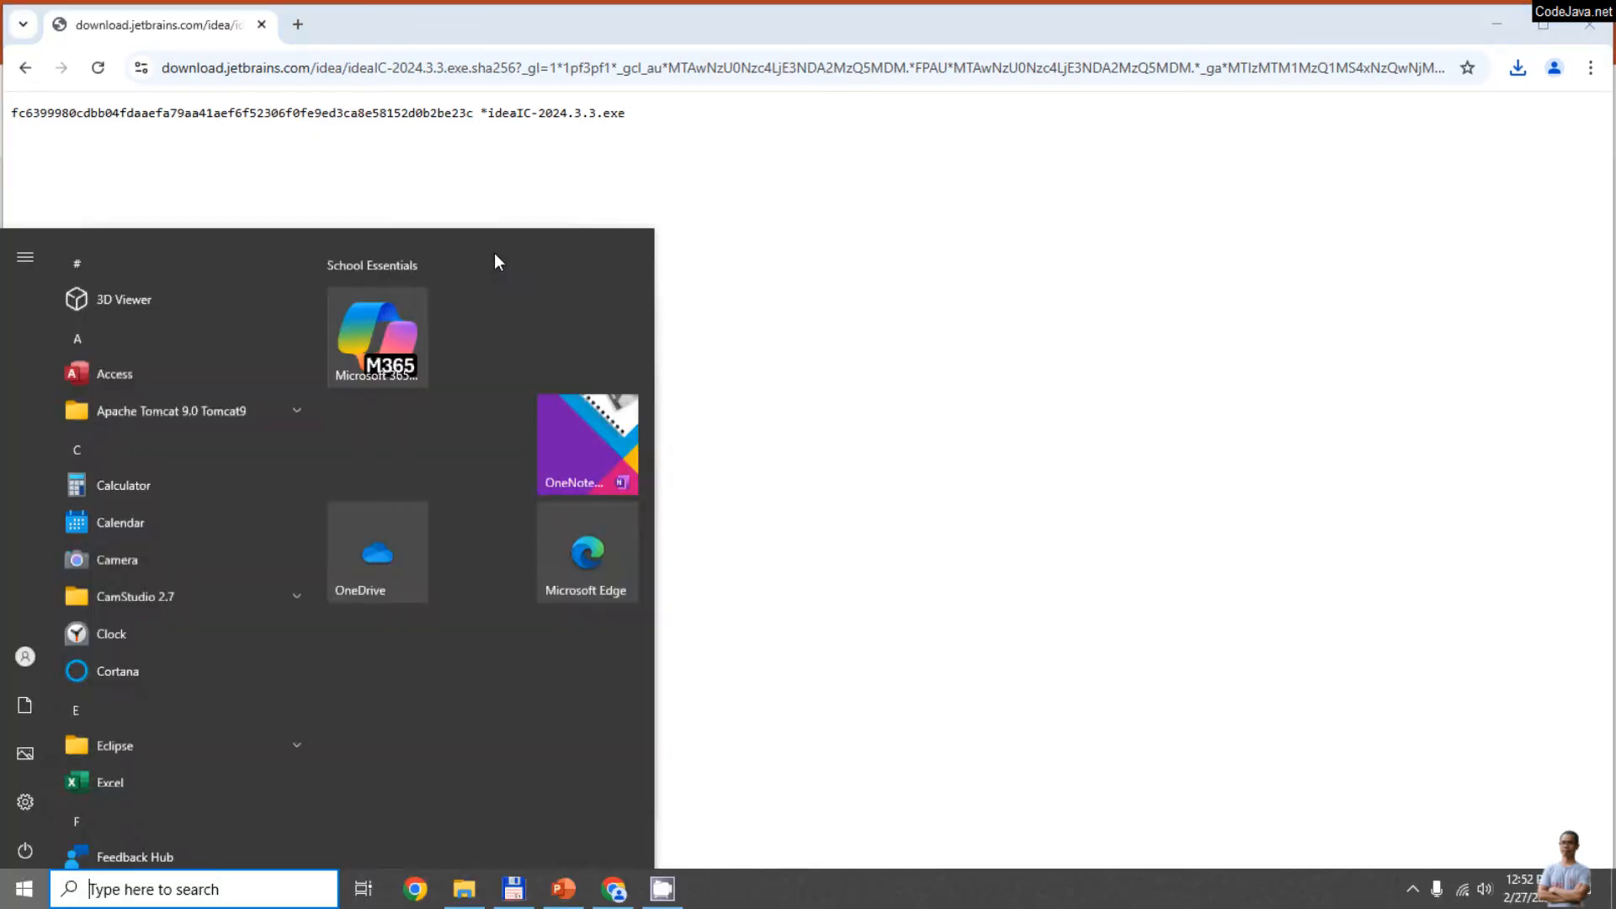
{"action": "type", "text": "cmd"}
{"action": "key", "text": "Return"}
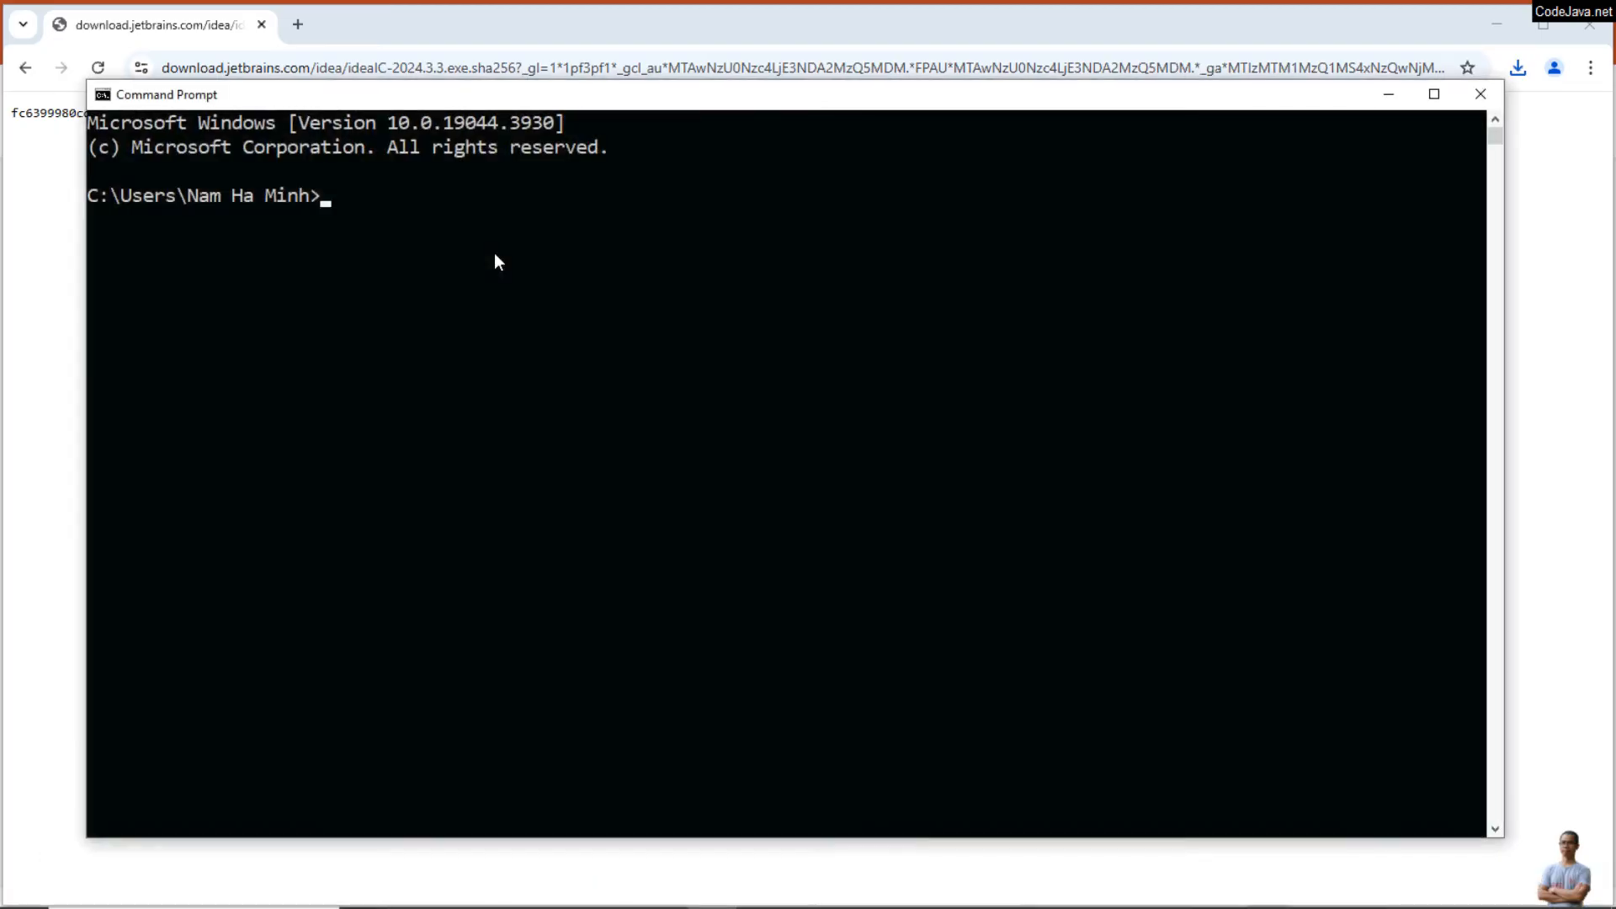
Step: Change to the Downloads directory with cd Downloads and list its files with dir
{"action": "type", "text": "cd Downloads"}
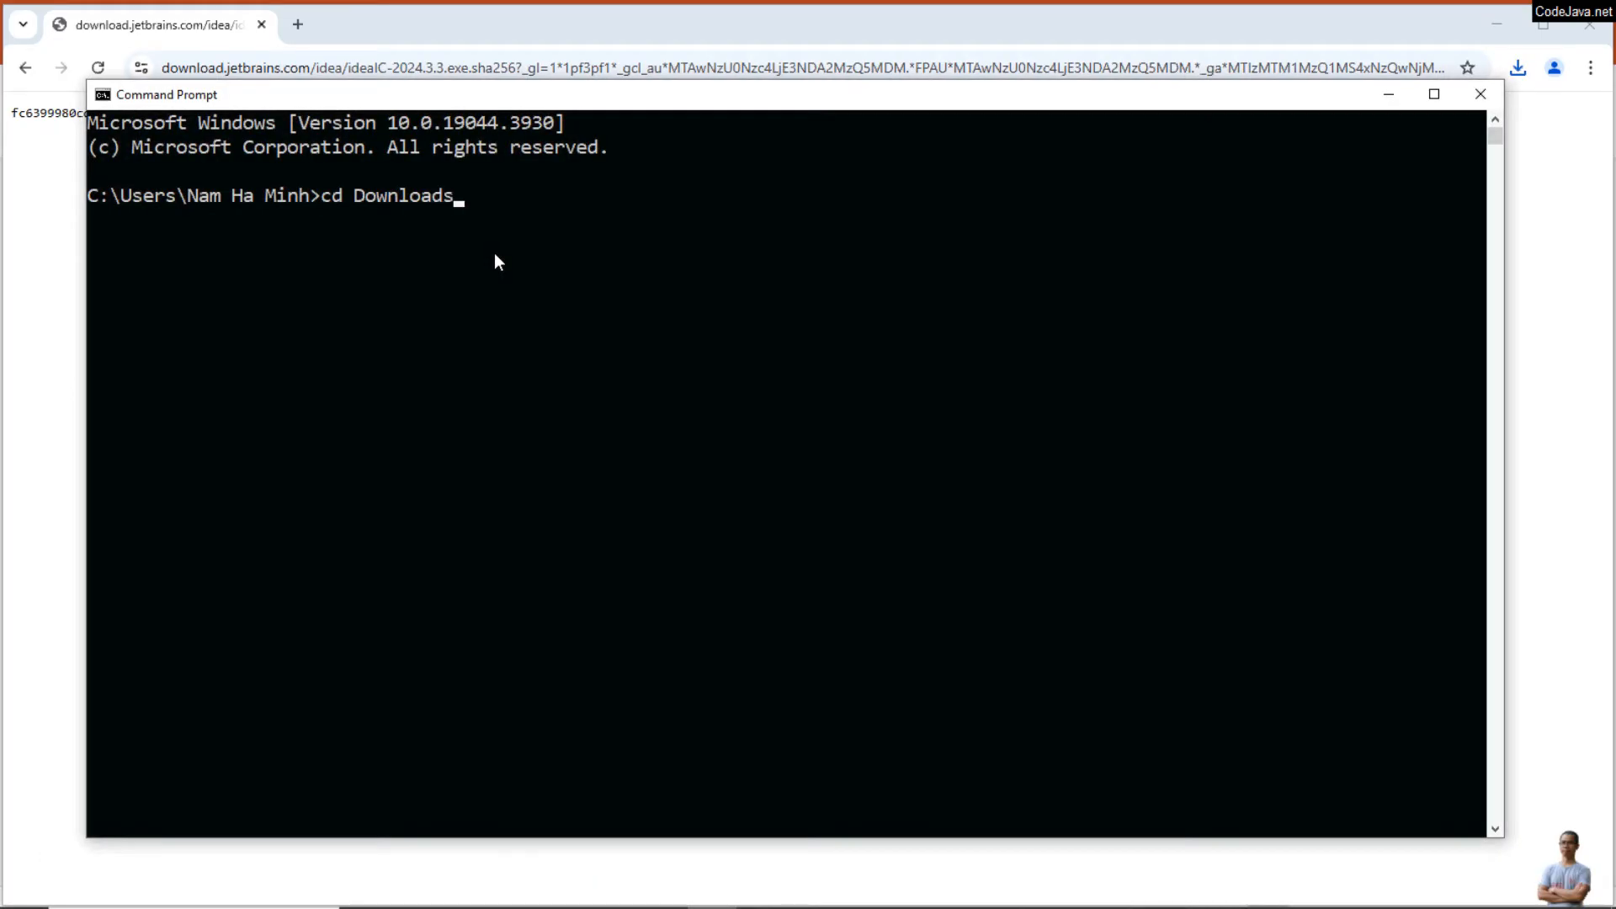
{"action": "key", "text": "Return"}
{"action": "type", "text": "dir"}
{"action": "key", "text": "Return"}
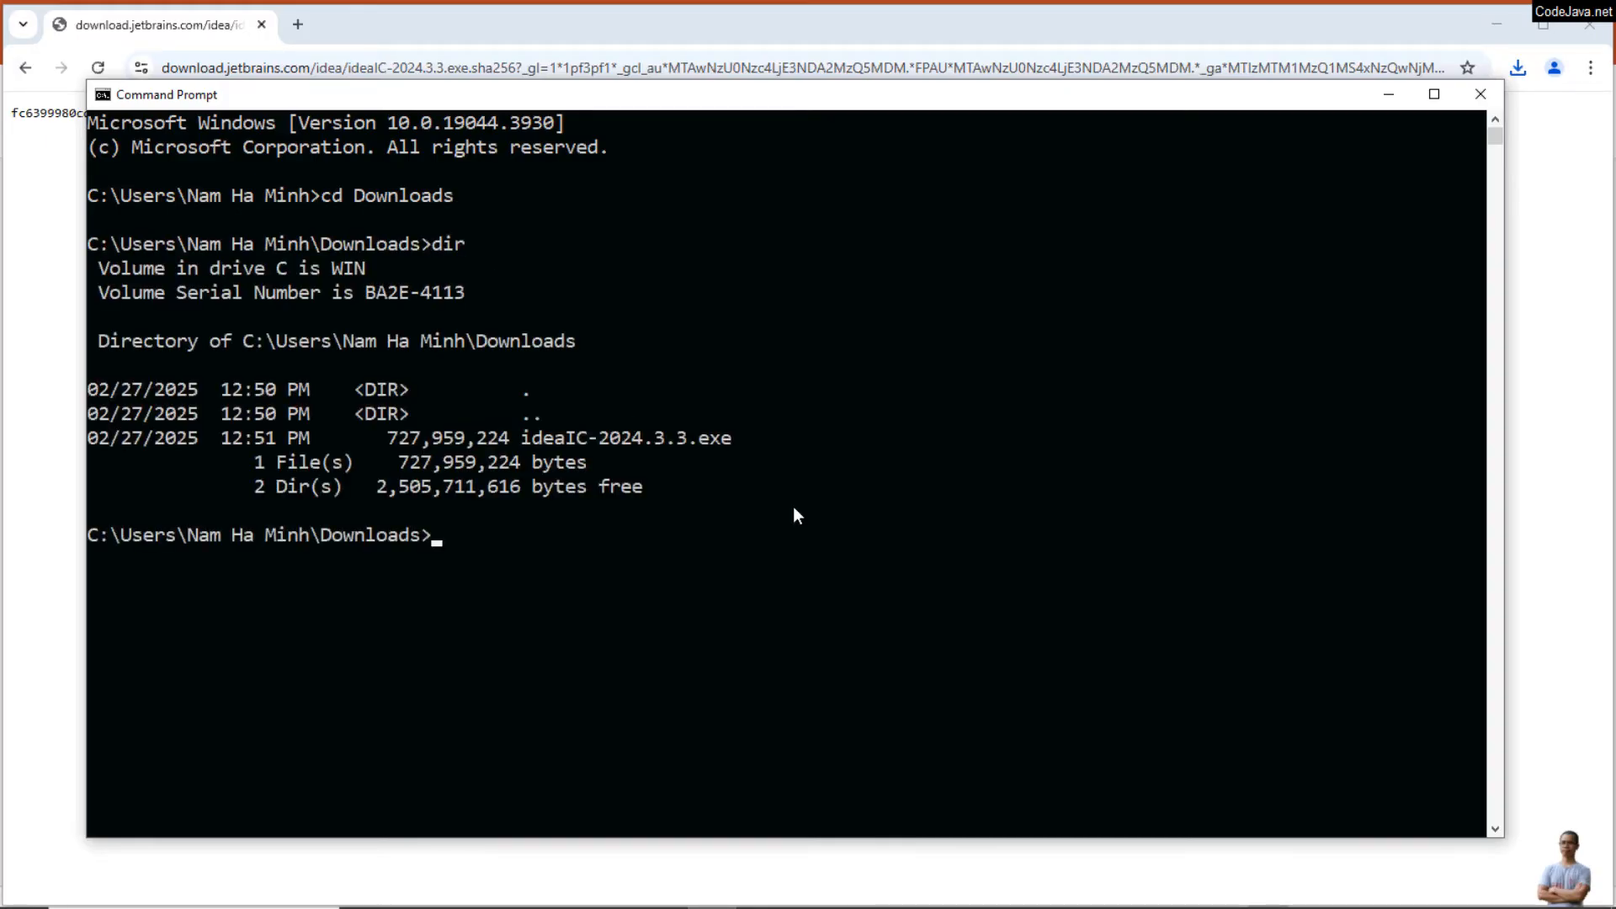
Step: Compute the installer's SHA-256 hash by running certutil -hashfile ideaIC-2024.3.3.exe SHA256, with the published checksum uncovered behind the console
{"action": "left_click_drag", "start_coordinate": [478, 94], "coordinate": [508, 160]}
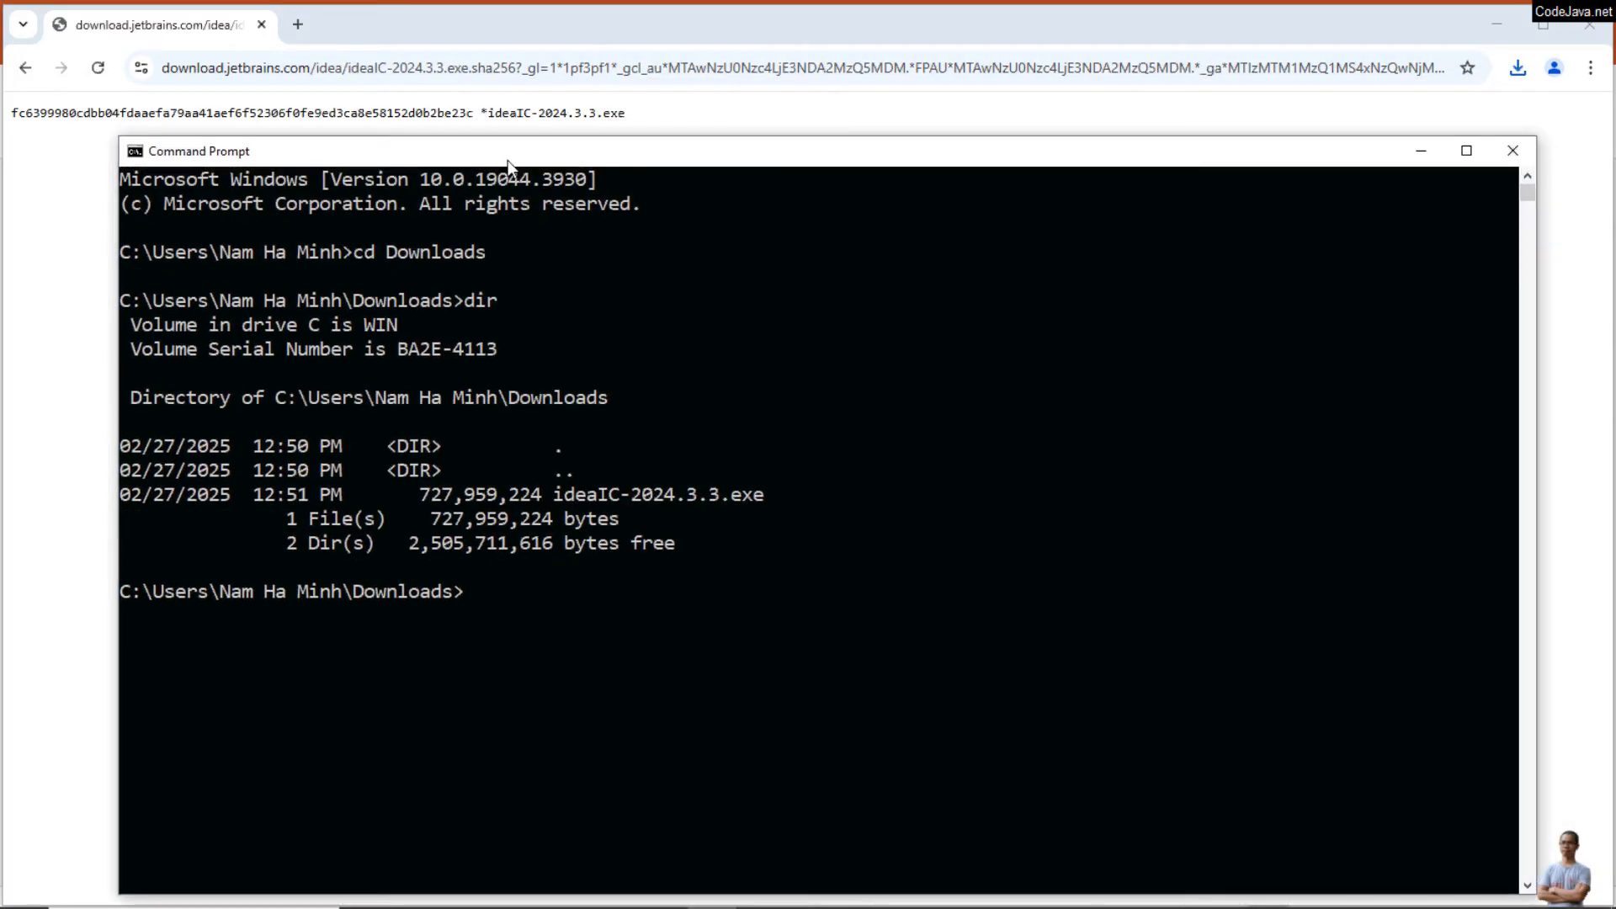
{"action": "type", "text": "certutil -hashfi"}
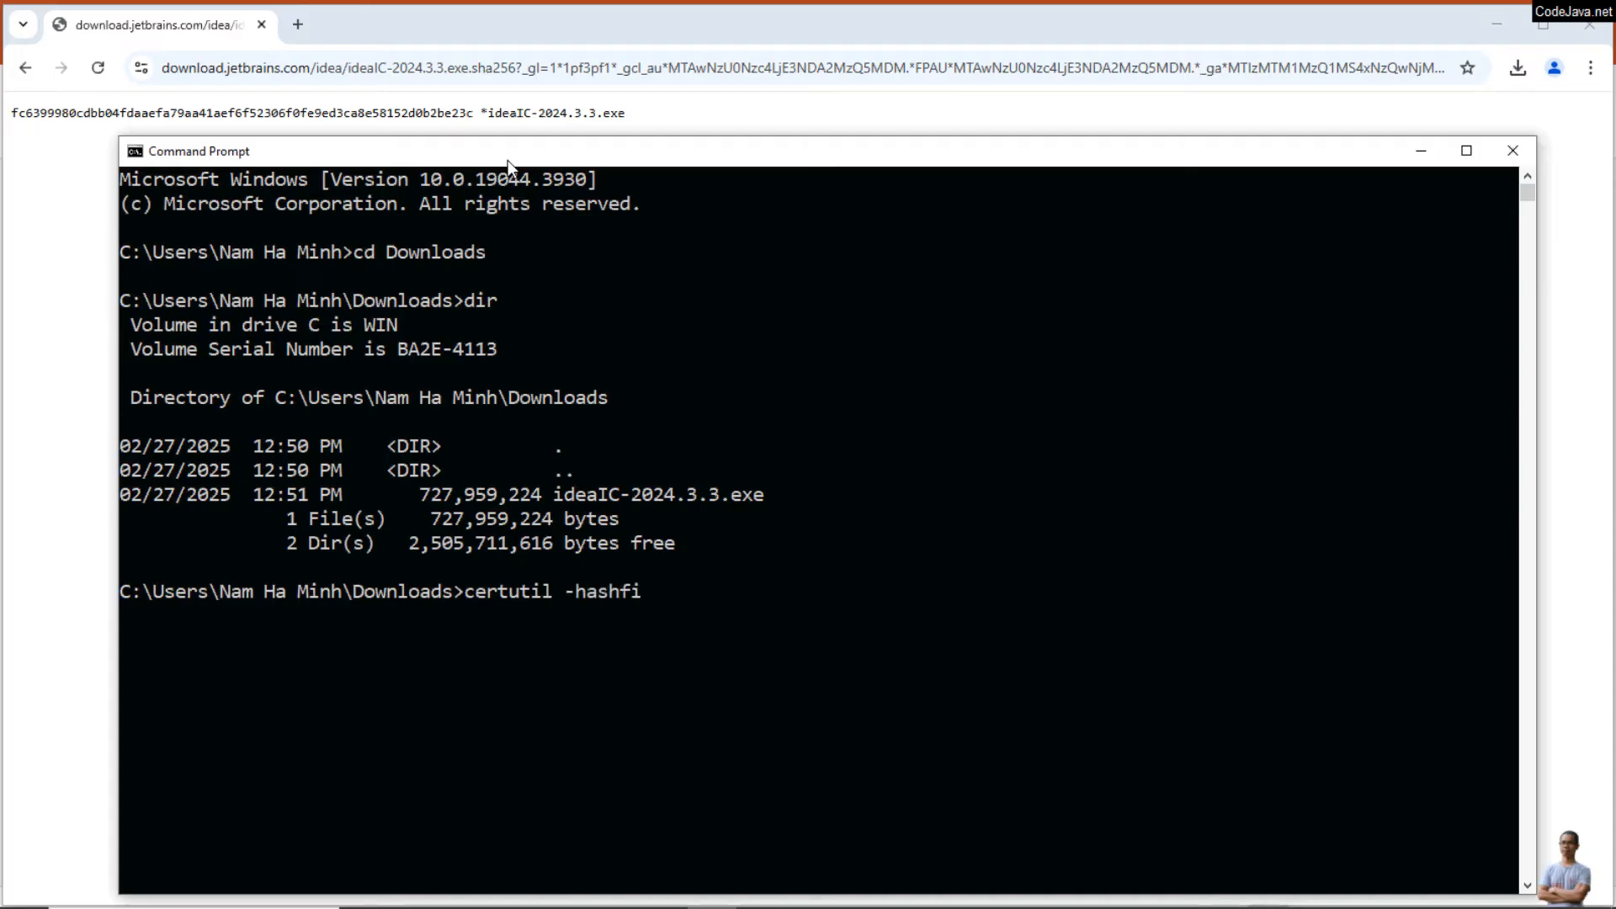
{"action": "type", "text": "le i"}
{"action": "key", "text": "Tab"}
{"action": "type", "text": "SHA2556"}
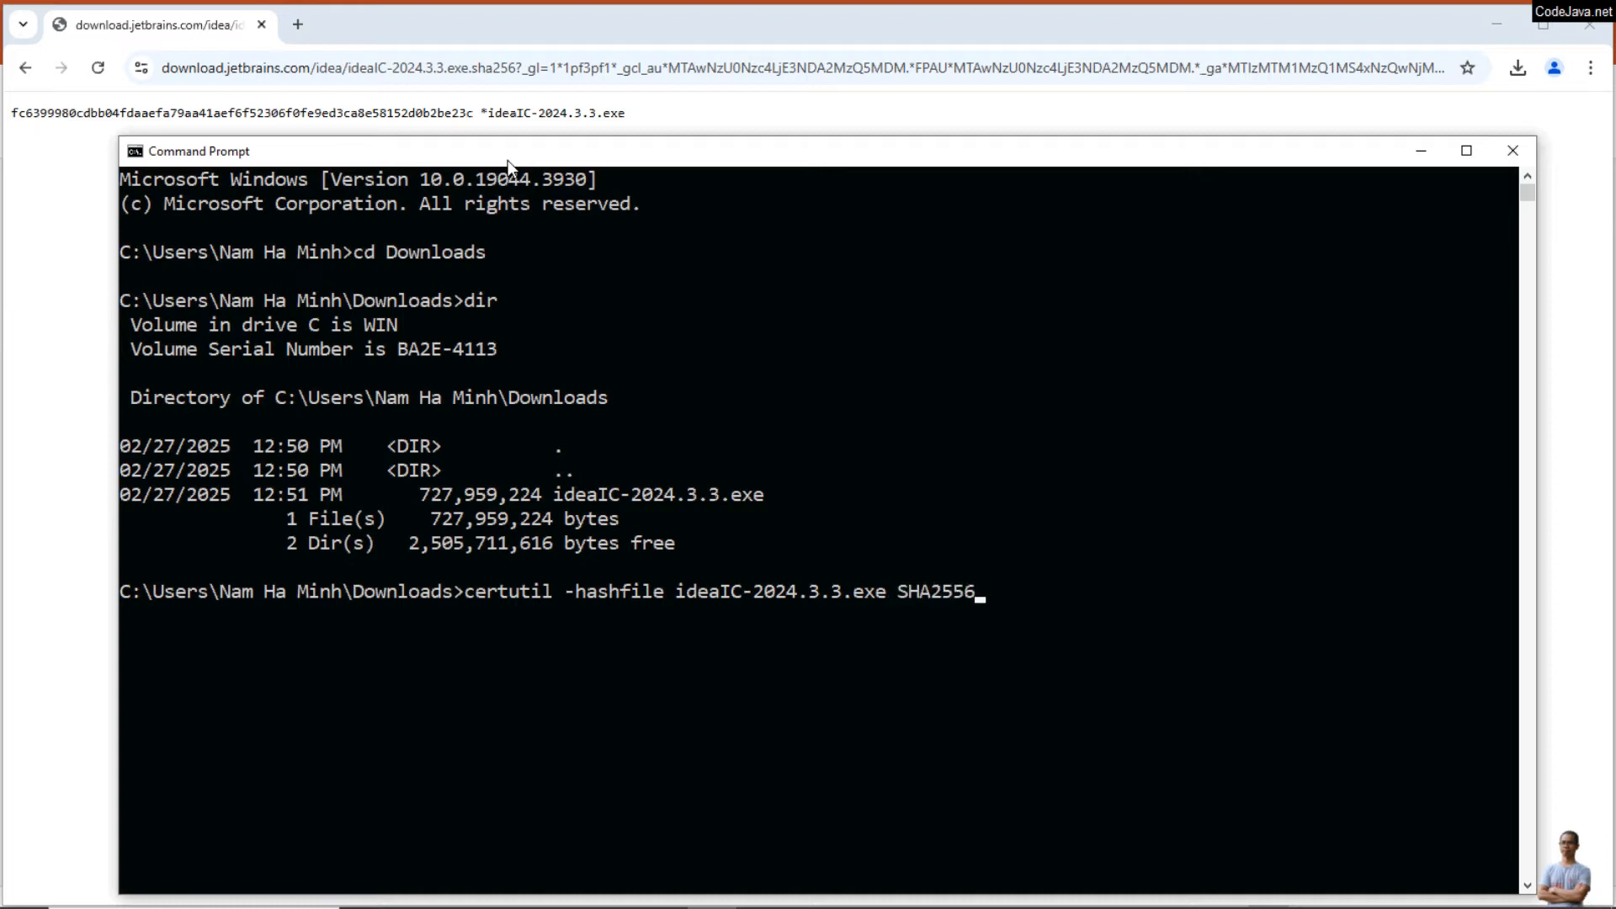
{"action": "key", "text": "BackSpace"}
{"action": "key", "text": "BackSpace"}
{"action": "type", "text": "6"}
{"action": "key", "text": "Return"}
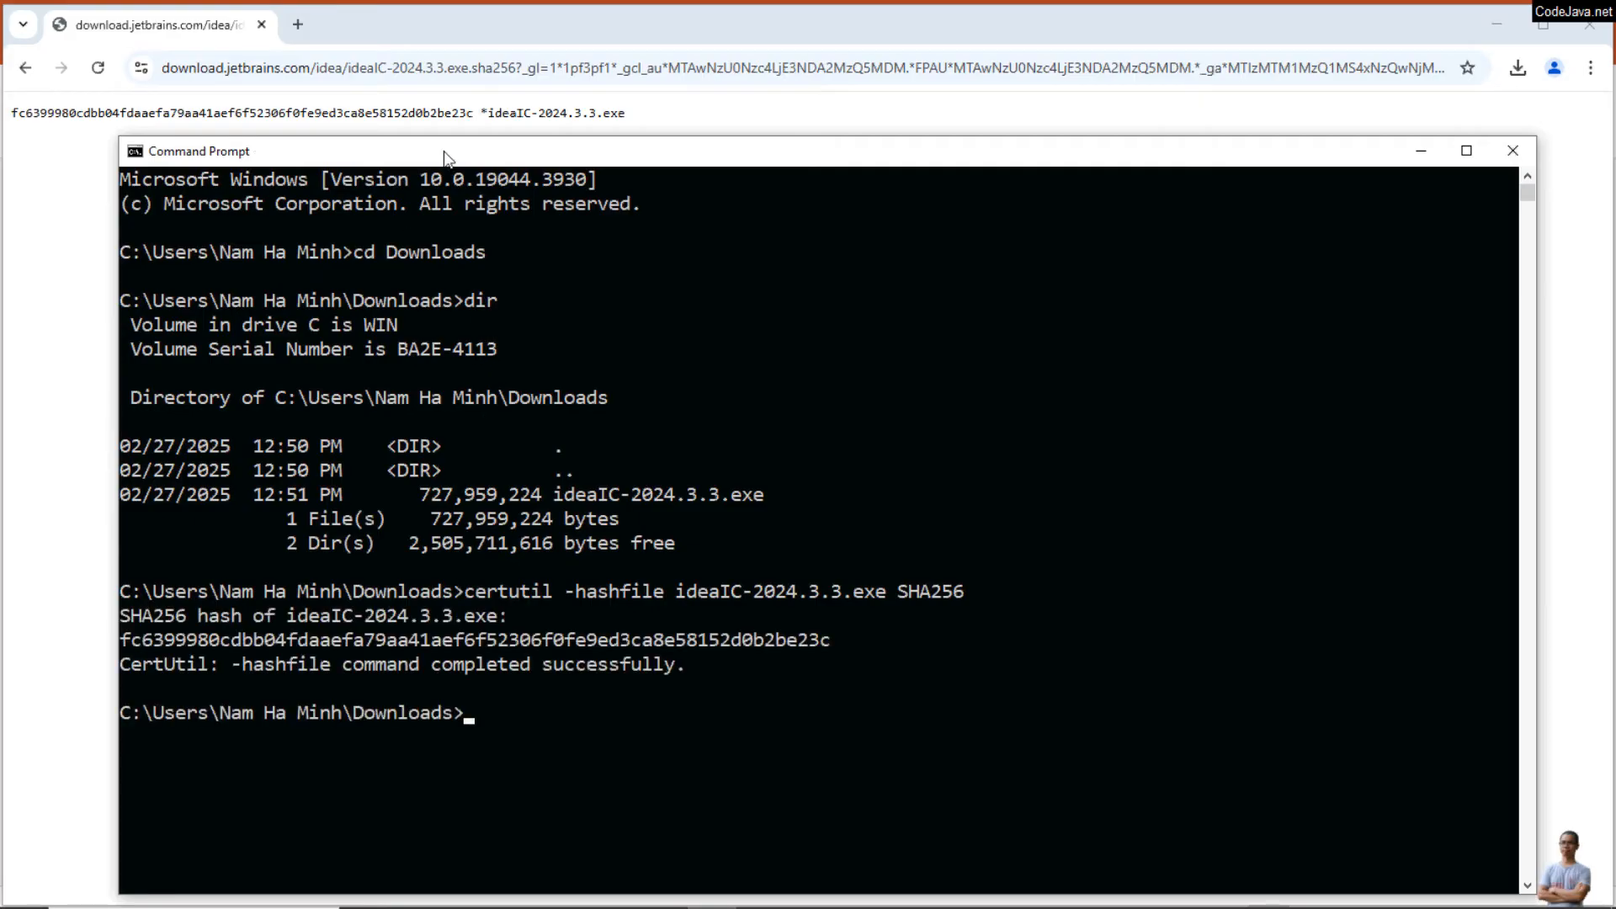
Step: Compare the computed hash with the published checksum in the browser and close the Command Prompt
{"action": "left_click_drag", "start_coordinate": [450, 158], "coordinate": [678, 113]}
{"action": "left_click_drag", "start_coordinate": [450, 115], "coordinate": [221, 144]}
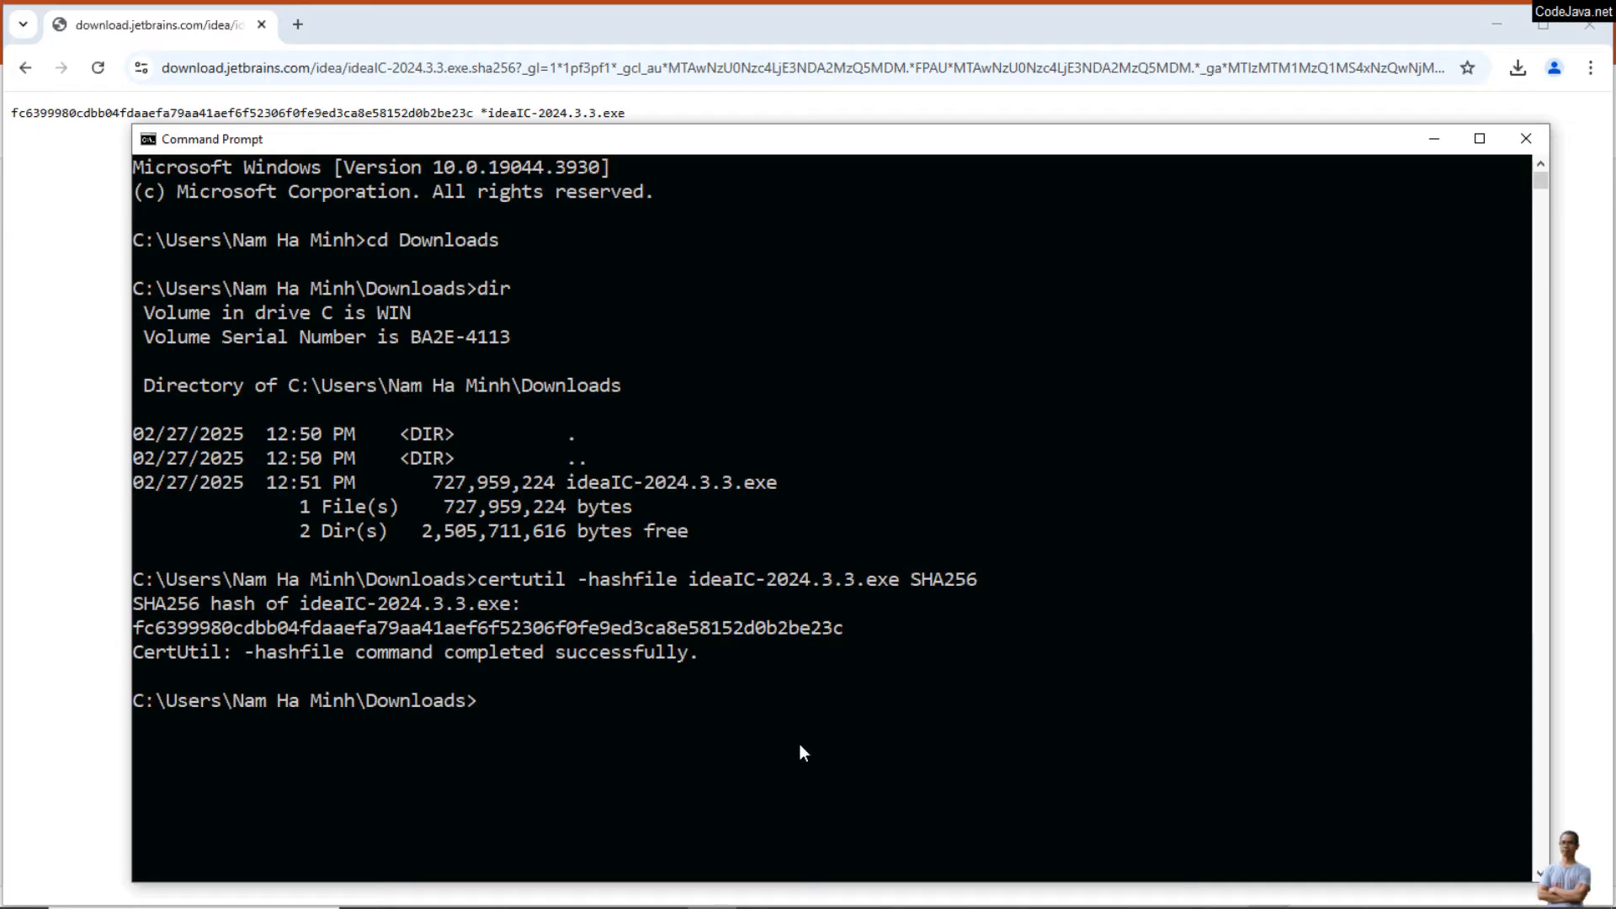
{"action": "left_click", "coordinate": [1526, 139]}
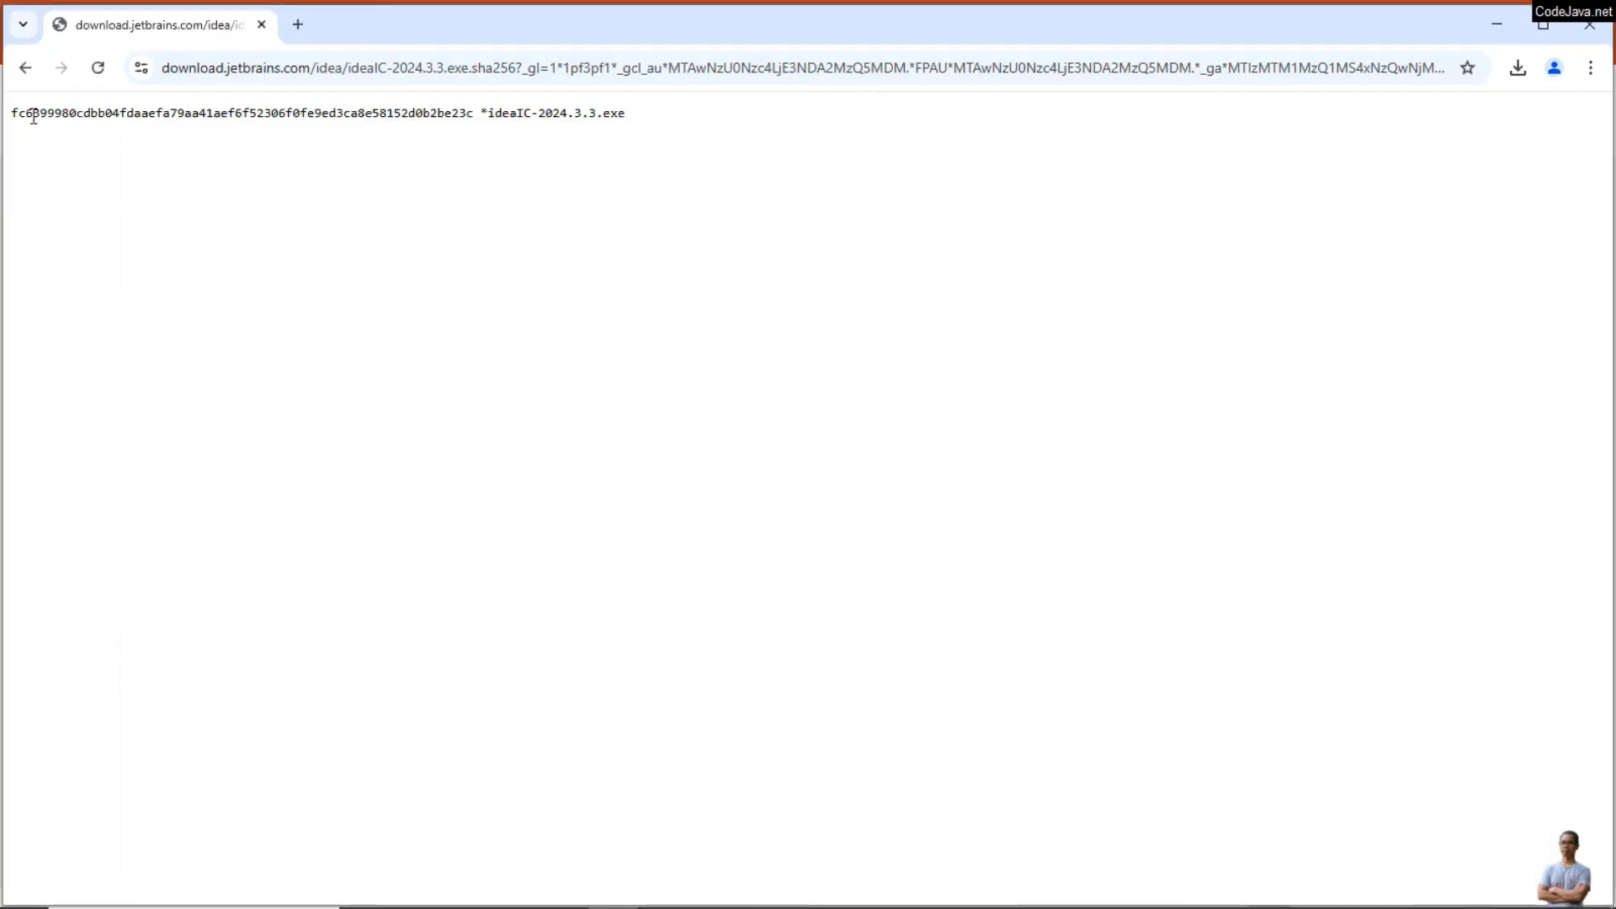
Step: Switch to the Downloads folder and run the ideaIC-2024.3.3.exe installer
{"action": "key", "text": "alt+Tab"}
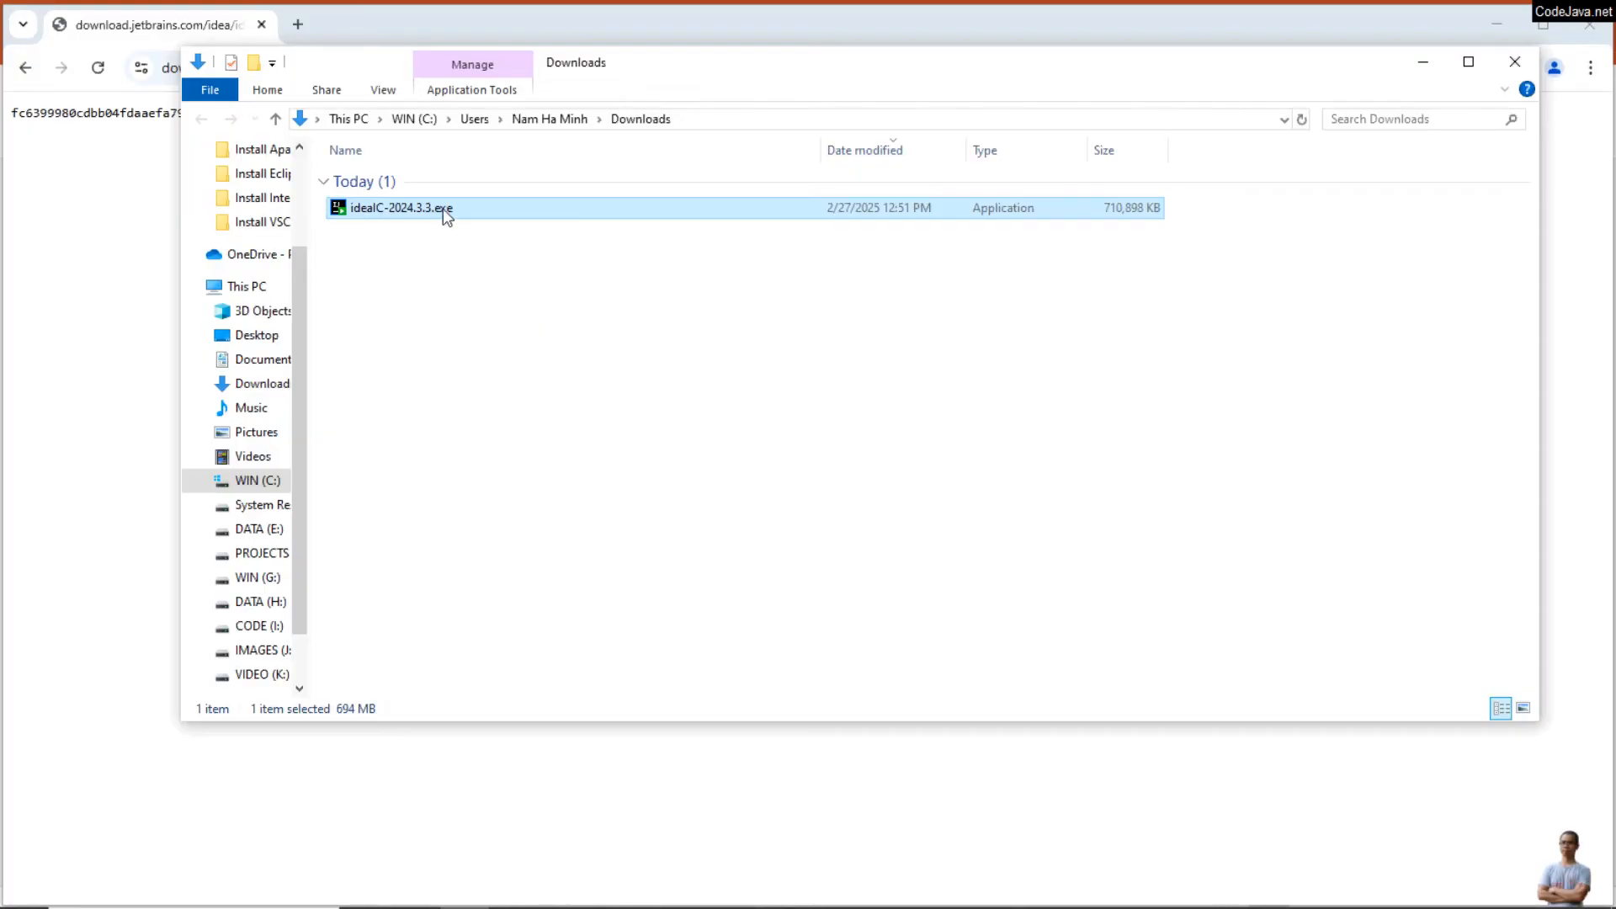
{"action": "double_click", "coordinate": [443, 209]}
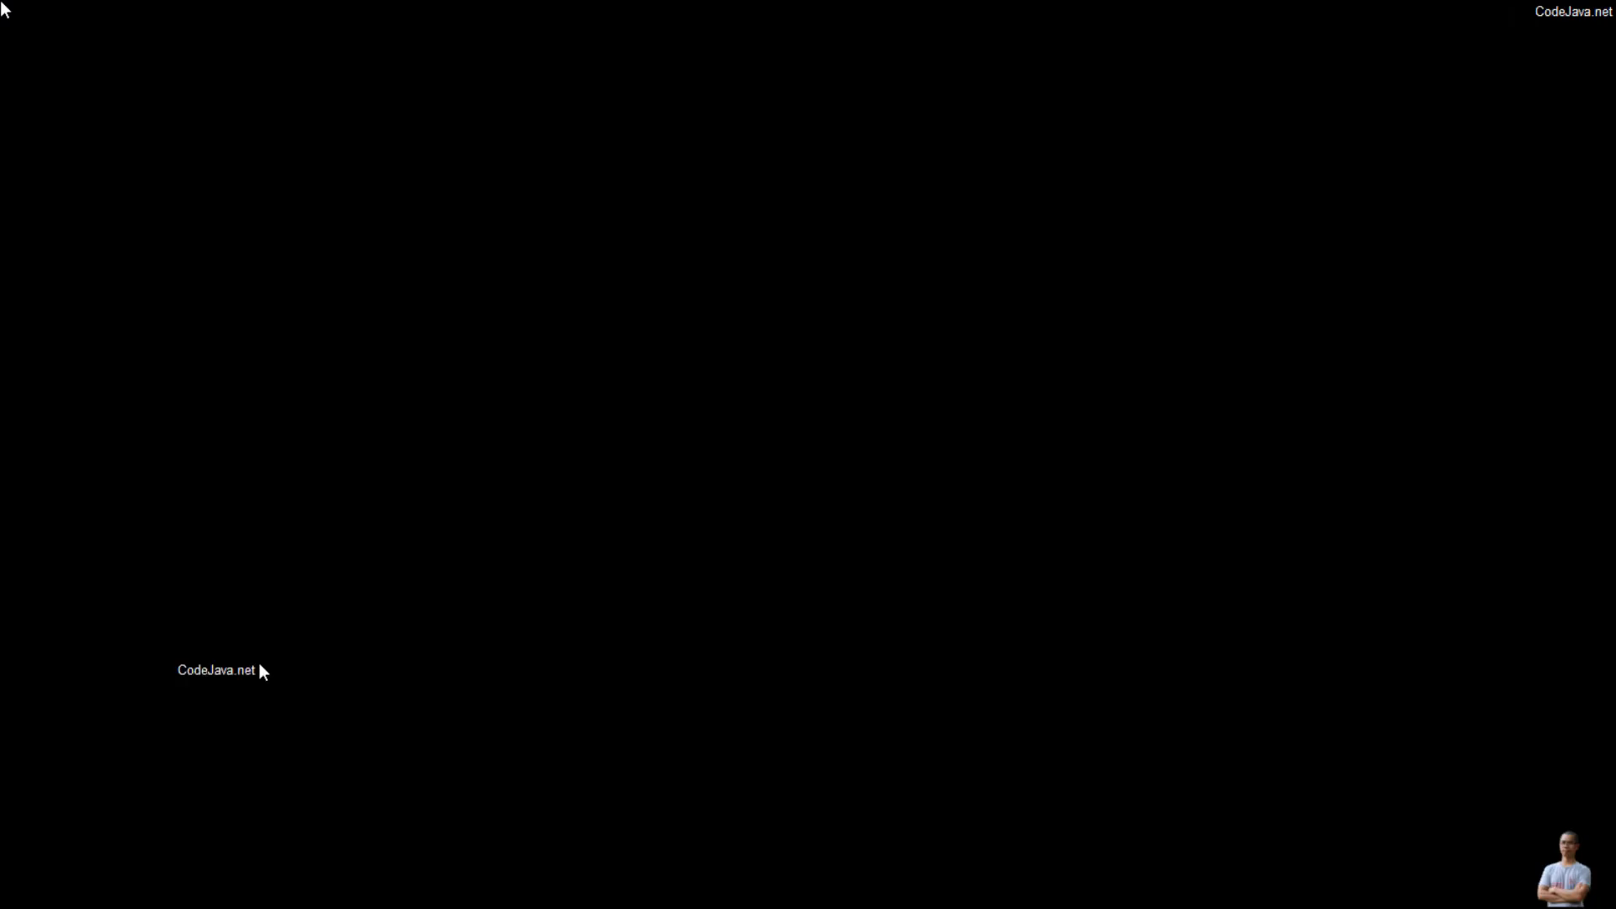
{"action": "left_click", "coordinate": [731, 581]}
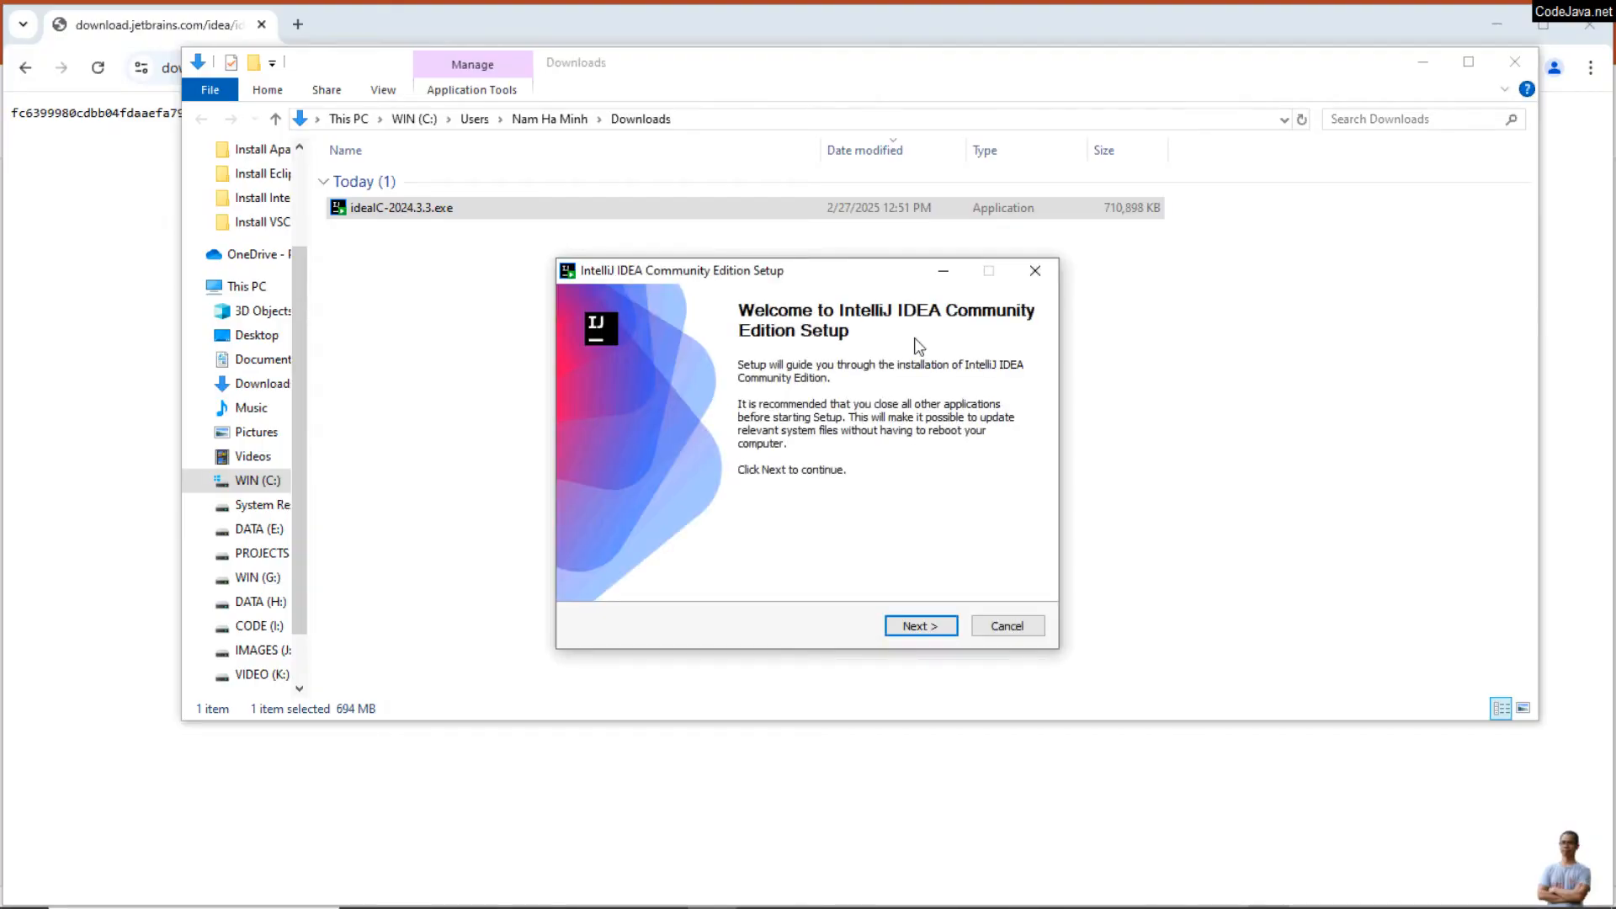
Step: Go to the install location page, reload it to refresh the available space, and accept the default destination folder
{"action": "left_click", "coordinate": [915, 626]}
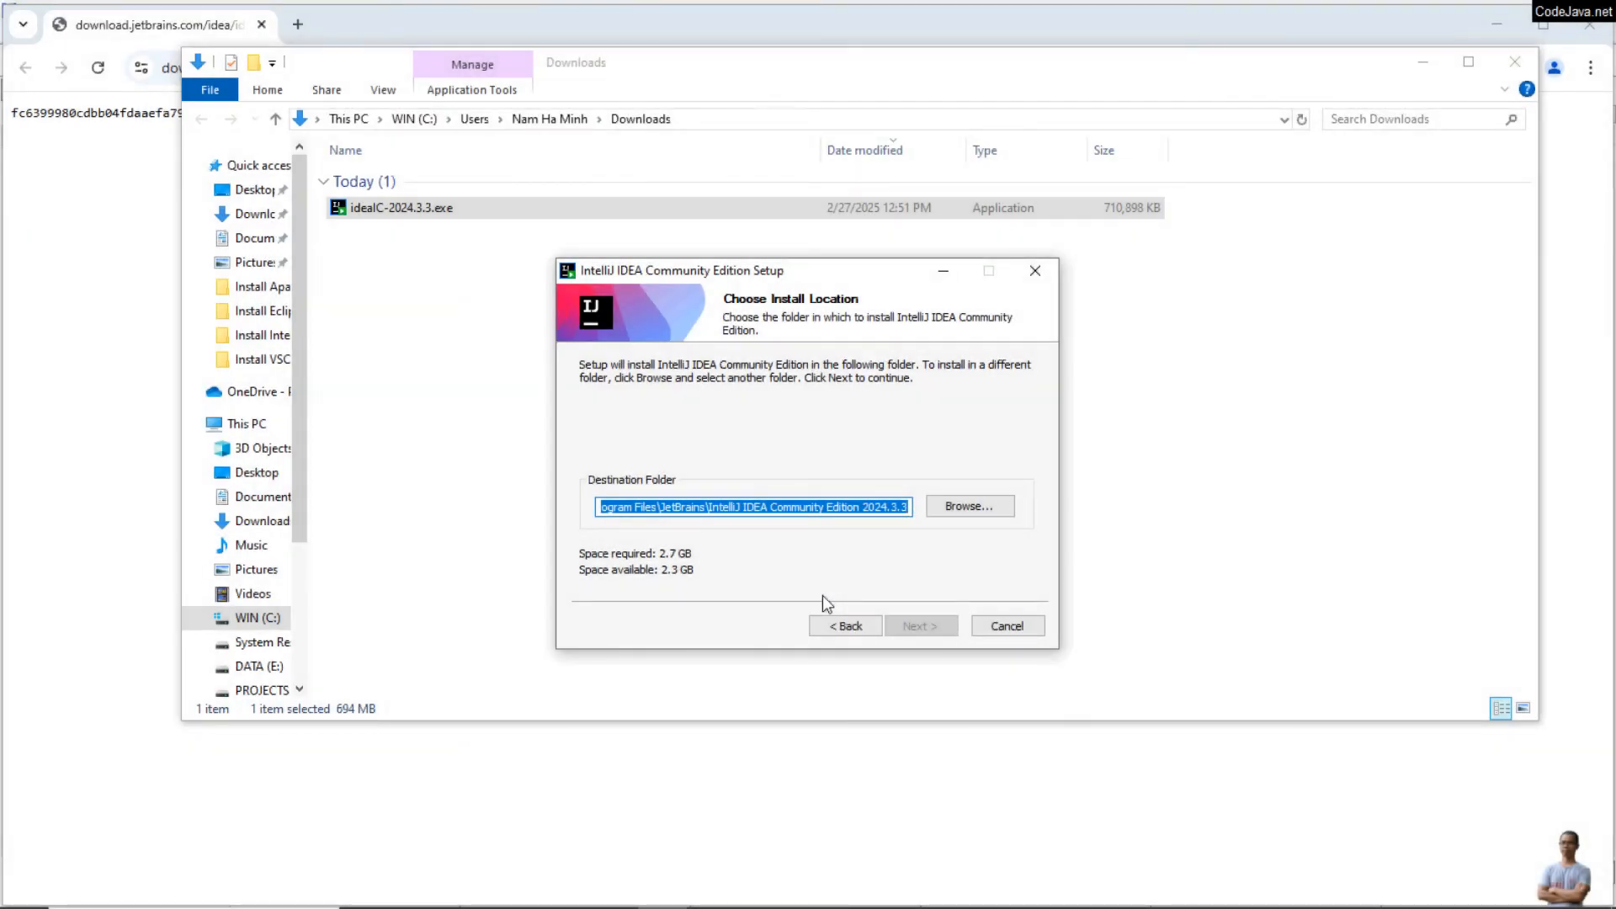
{"action": "left_click", "coordinate": [832, 623]}
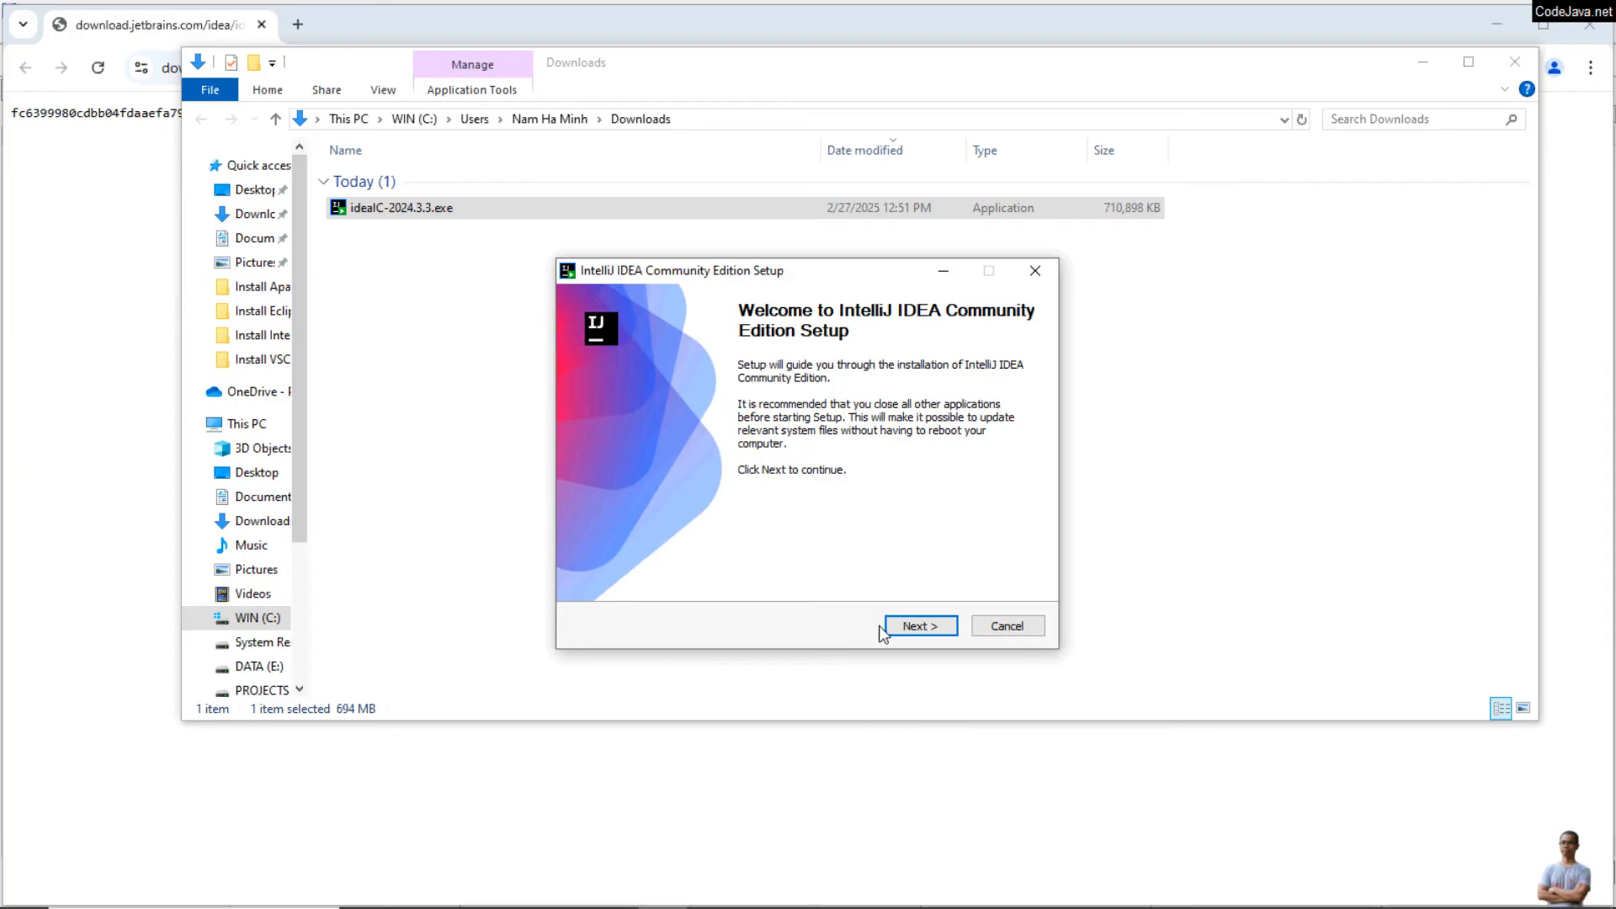
{"action": "left_click", "coordinate": [911, 624]}
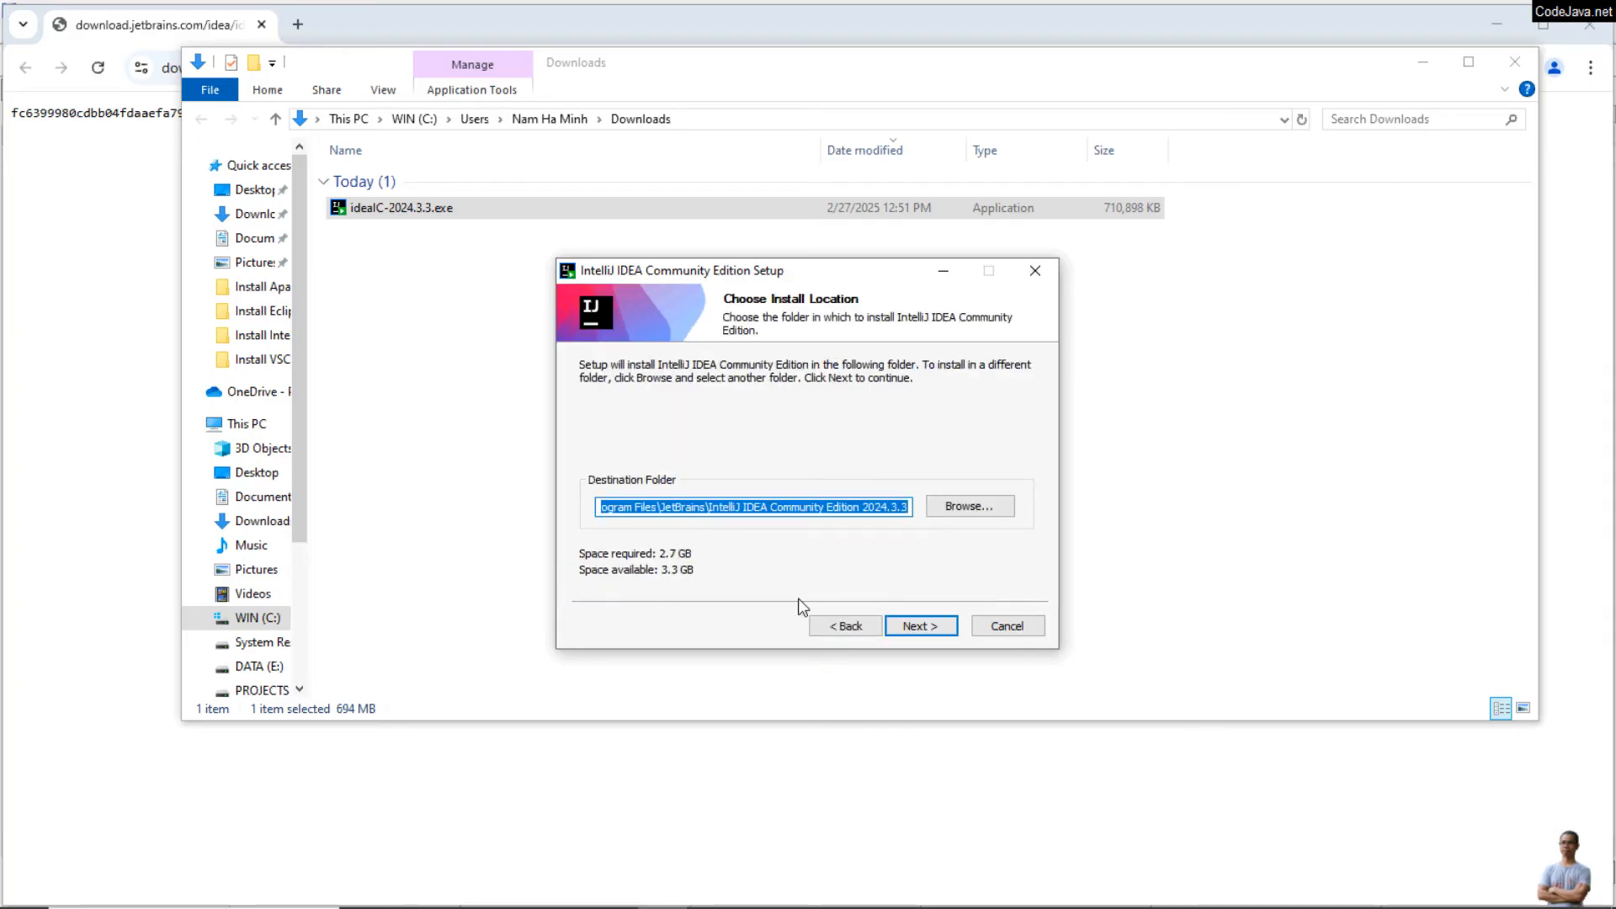
{"action": "left_click", "coordinate": [935, 632]}
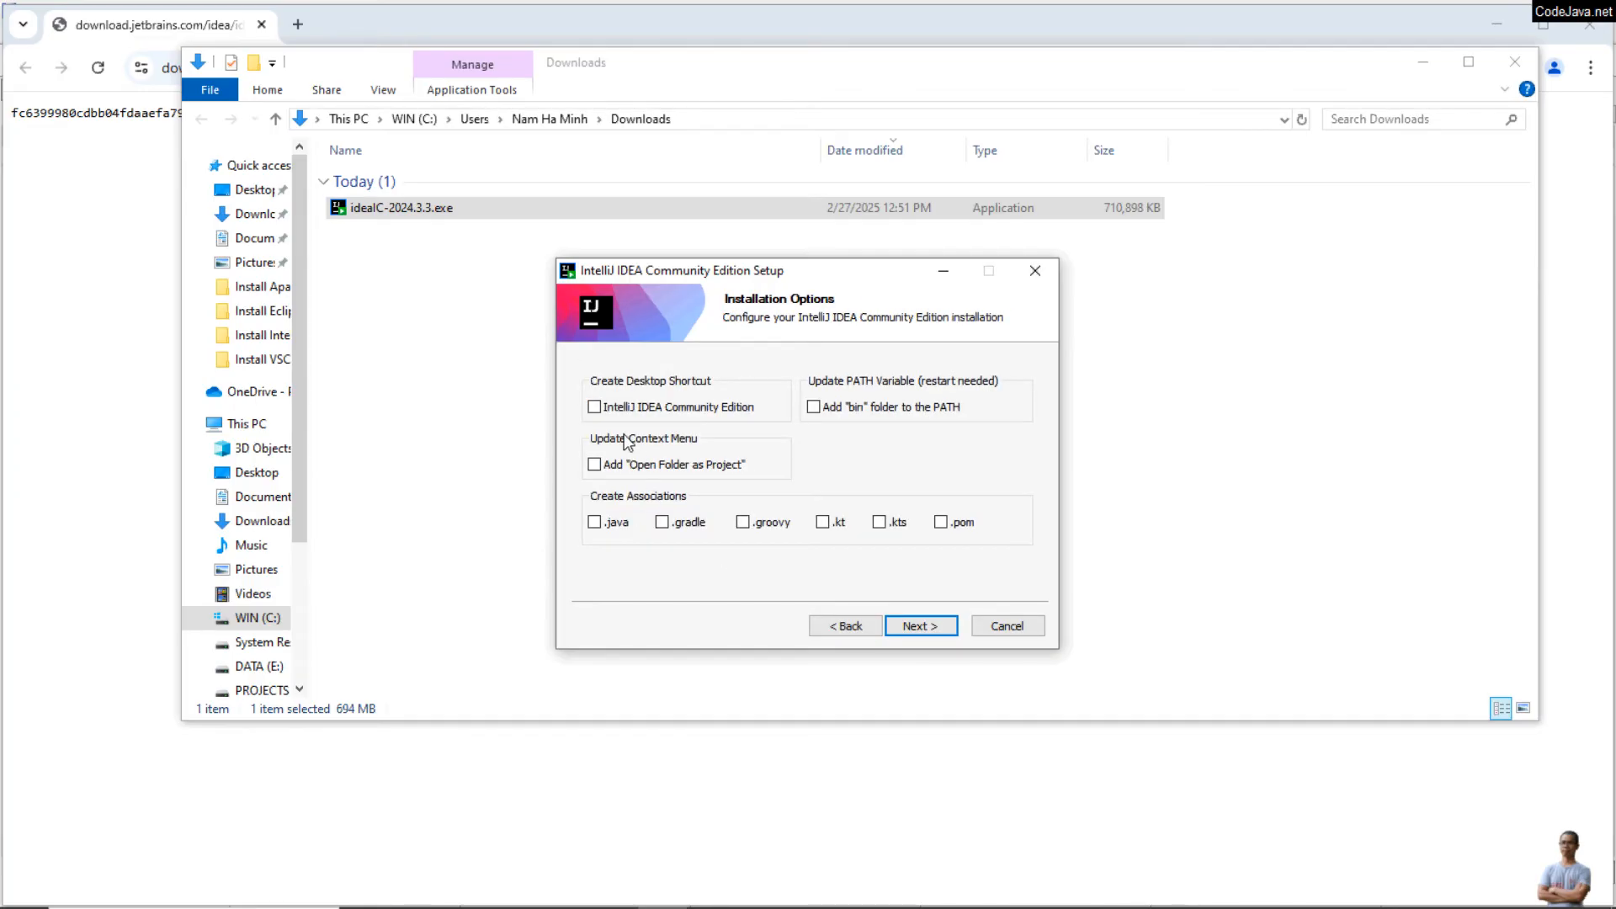
Step: Enable the IntelliJ IDEA Community Edition desktop shortcut and start the installation with the JetBrains Start menu folder
{"action": "left_click", "coordinate": [596, 410]}
{"action": "left_click", "coordinate": [926, 630]}
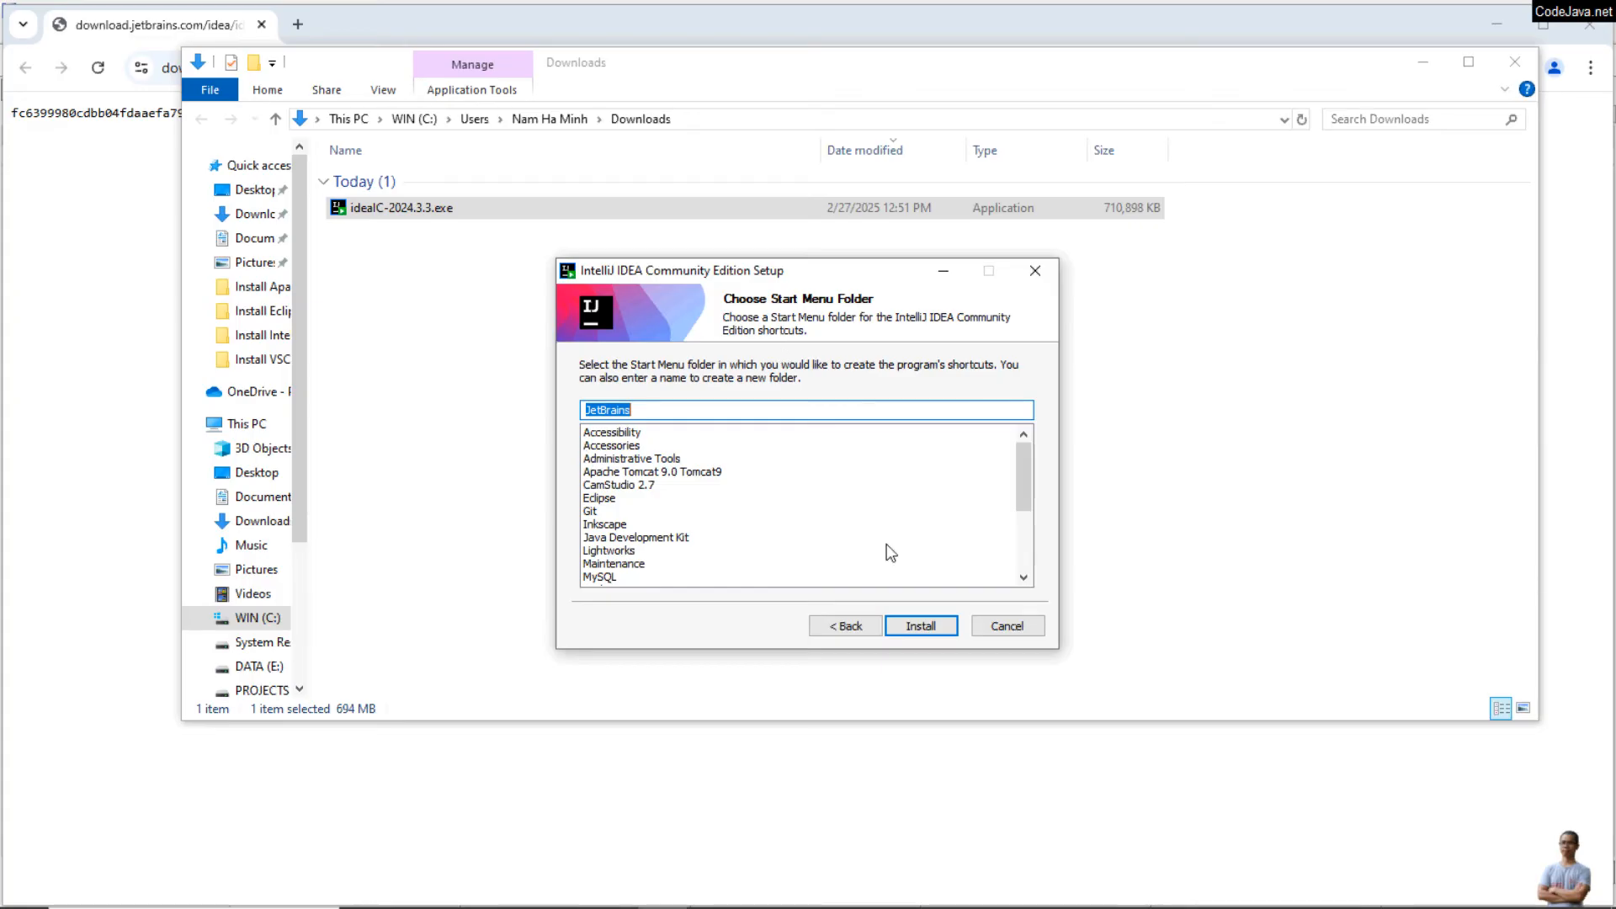
{"action": "left_click", "coordinate": [918, 630]}
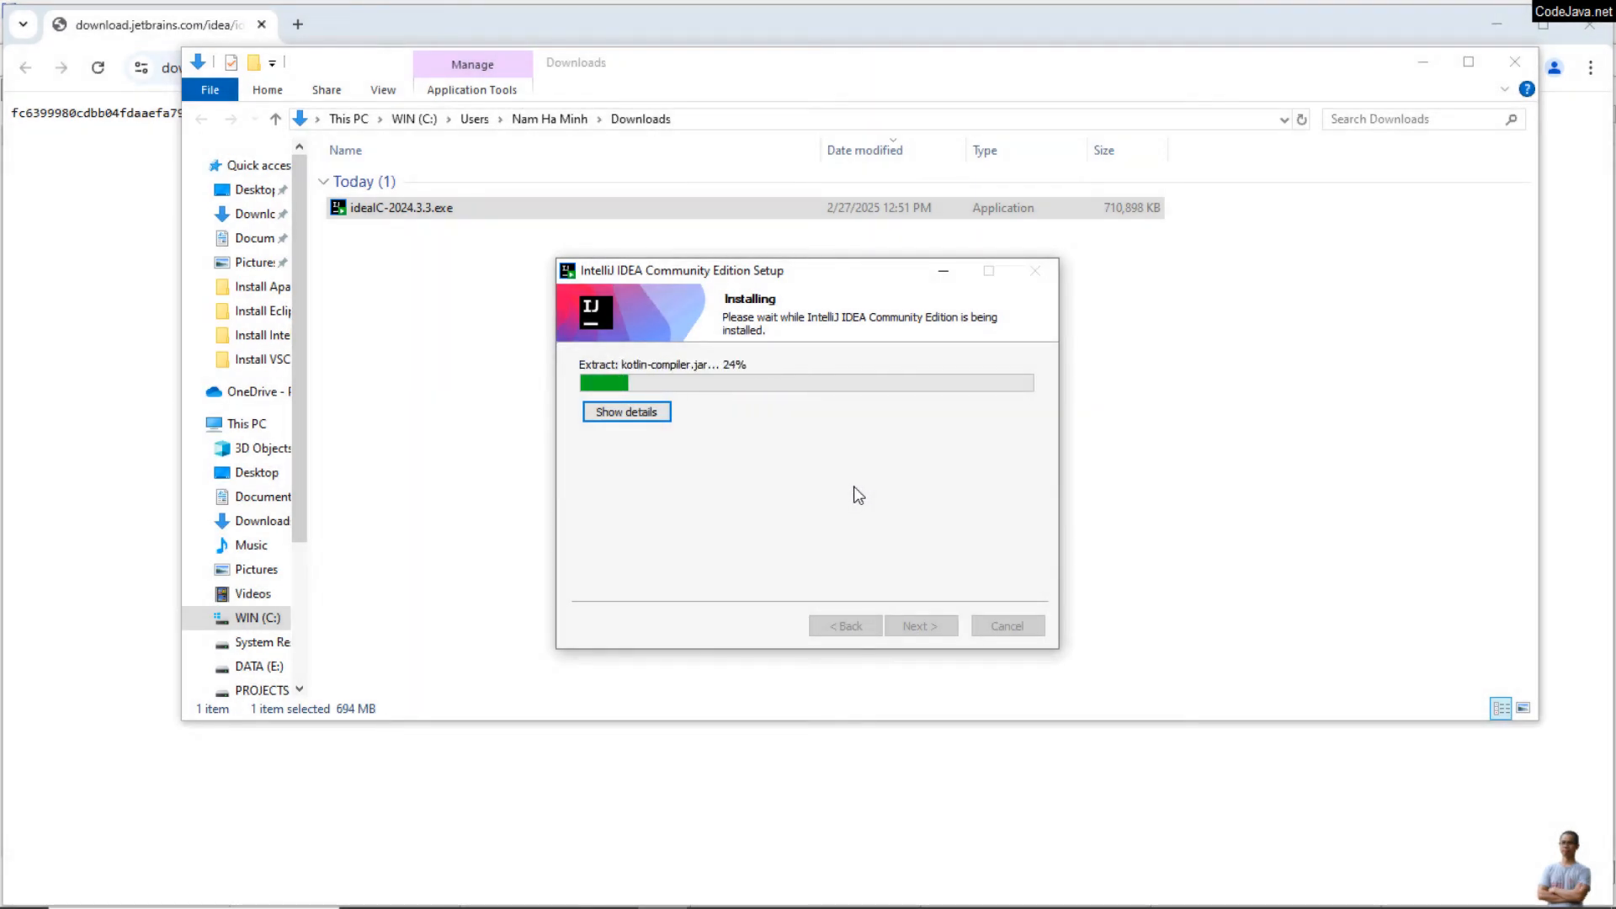
Step: Show the installation details and finish the completed setup without running IntelliJ IDEA
{"action": "left_click", "coordinate": [643, 417]}
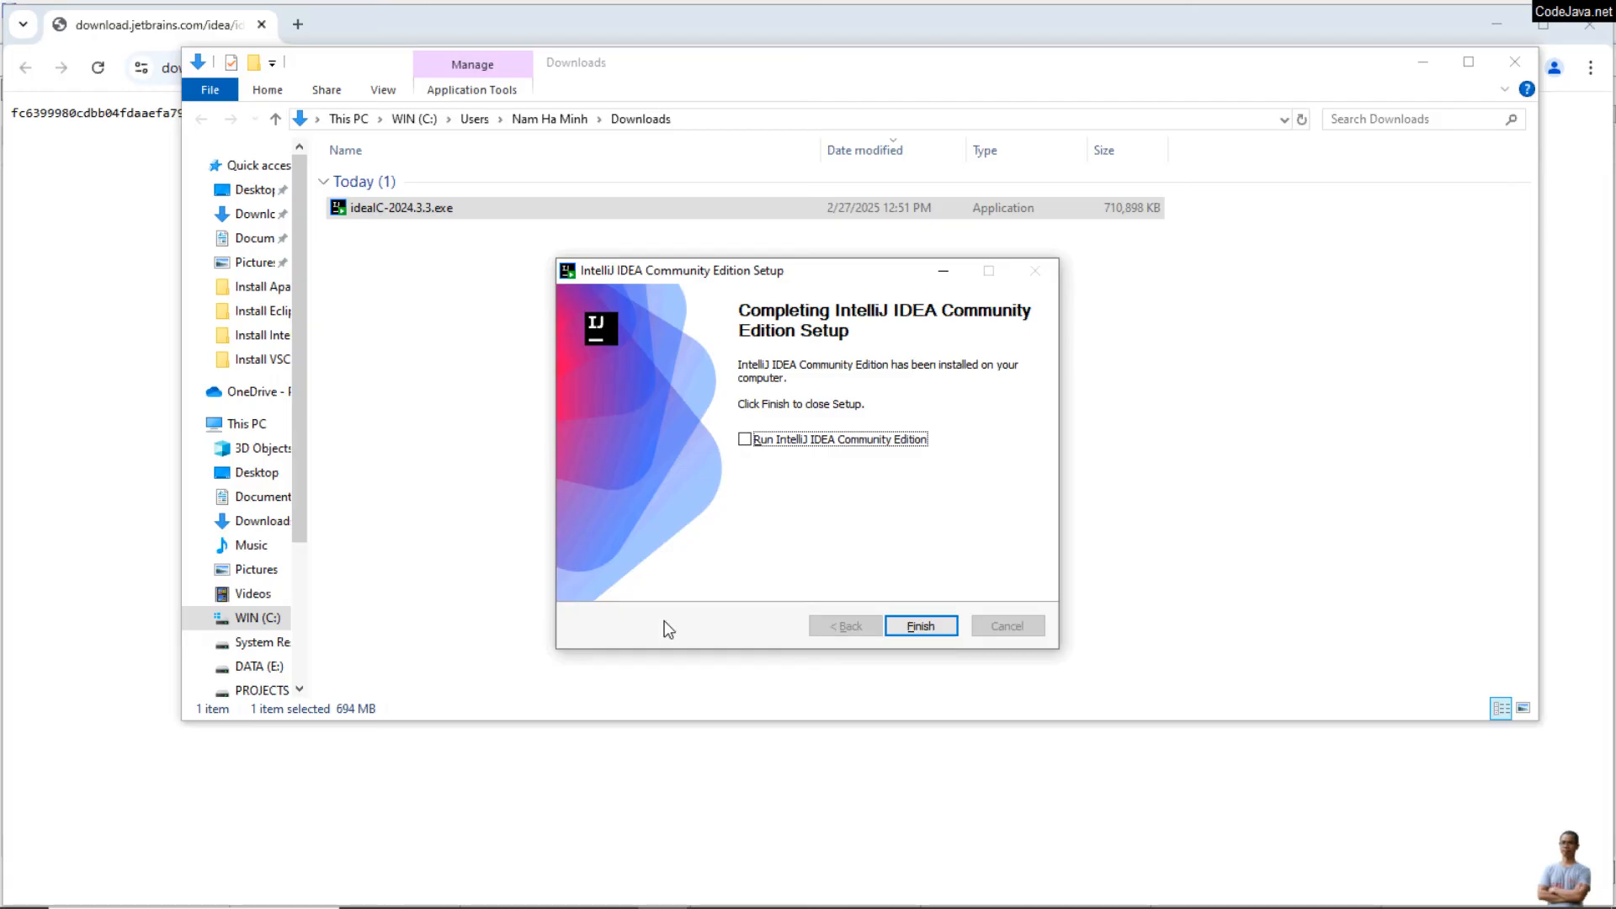
{"action": "left_click", "coordinate": [923, 629]}
Step: Show the desktop and check the new IntelliJ IDEA shortcut and its entry among the recently added programs
{"action": "key", "text": "super+d"}
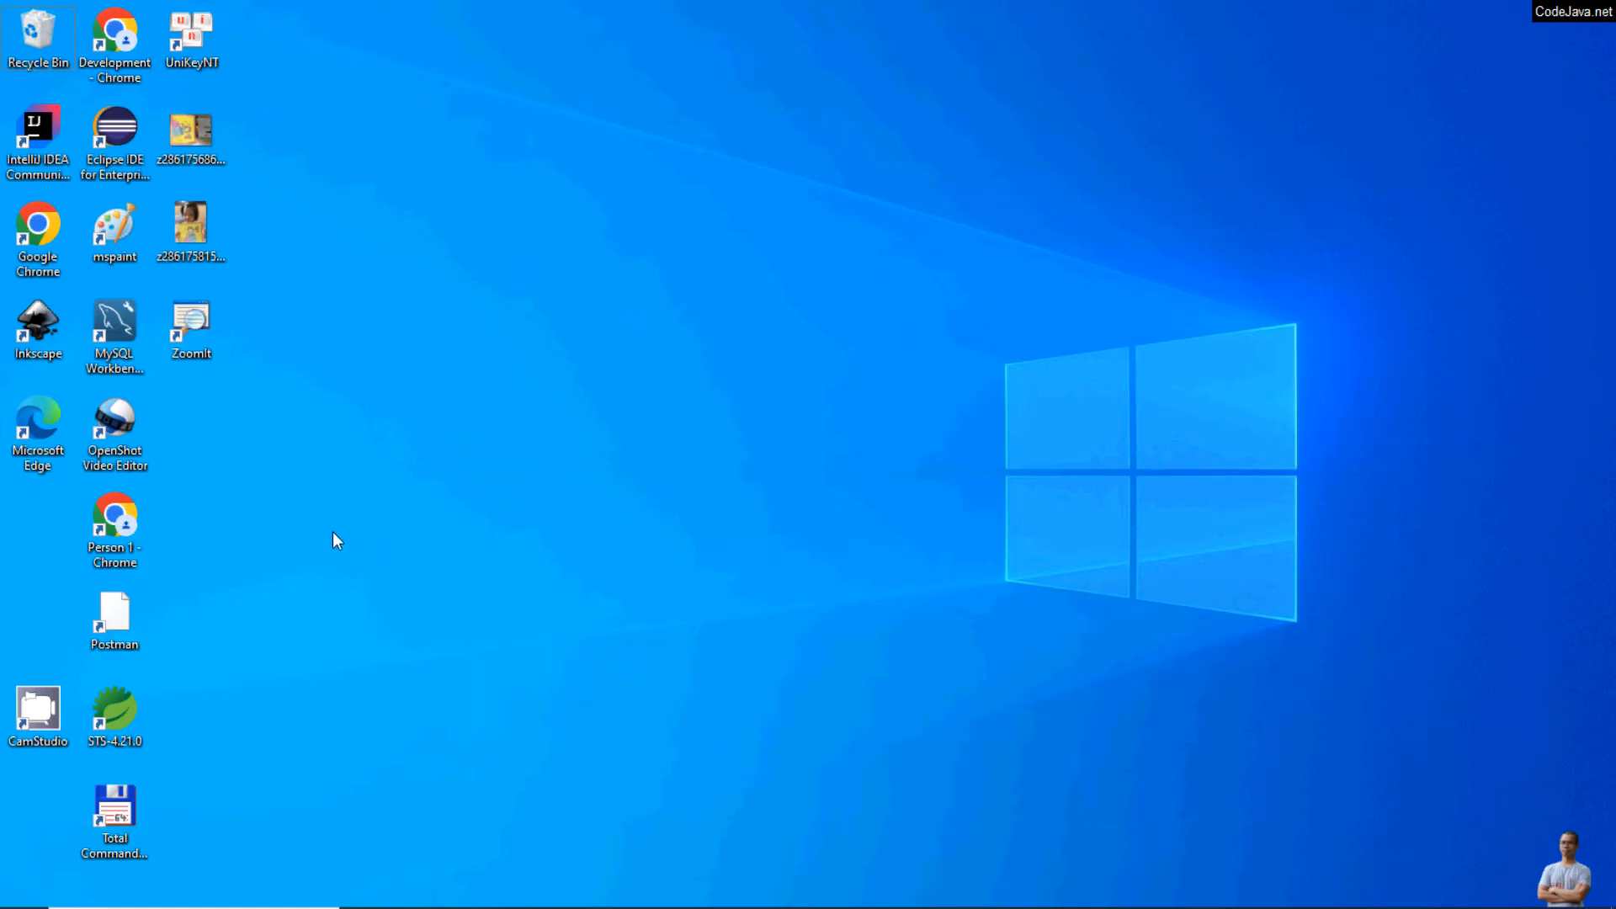
{"action": "left_click", "coordinate": [32, 139]}
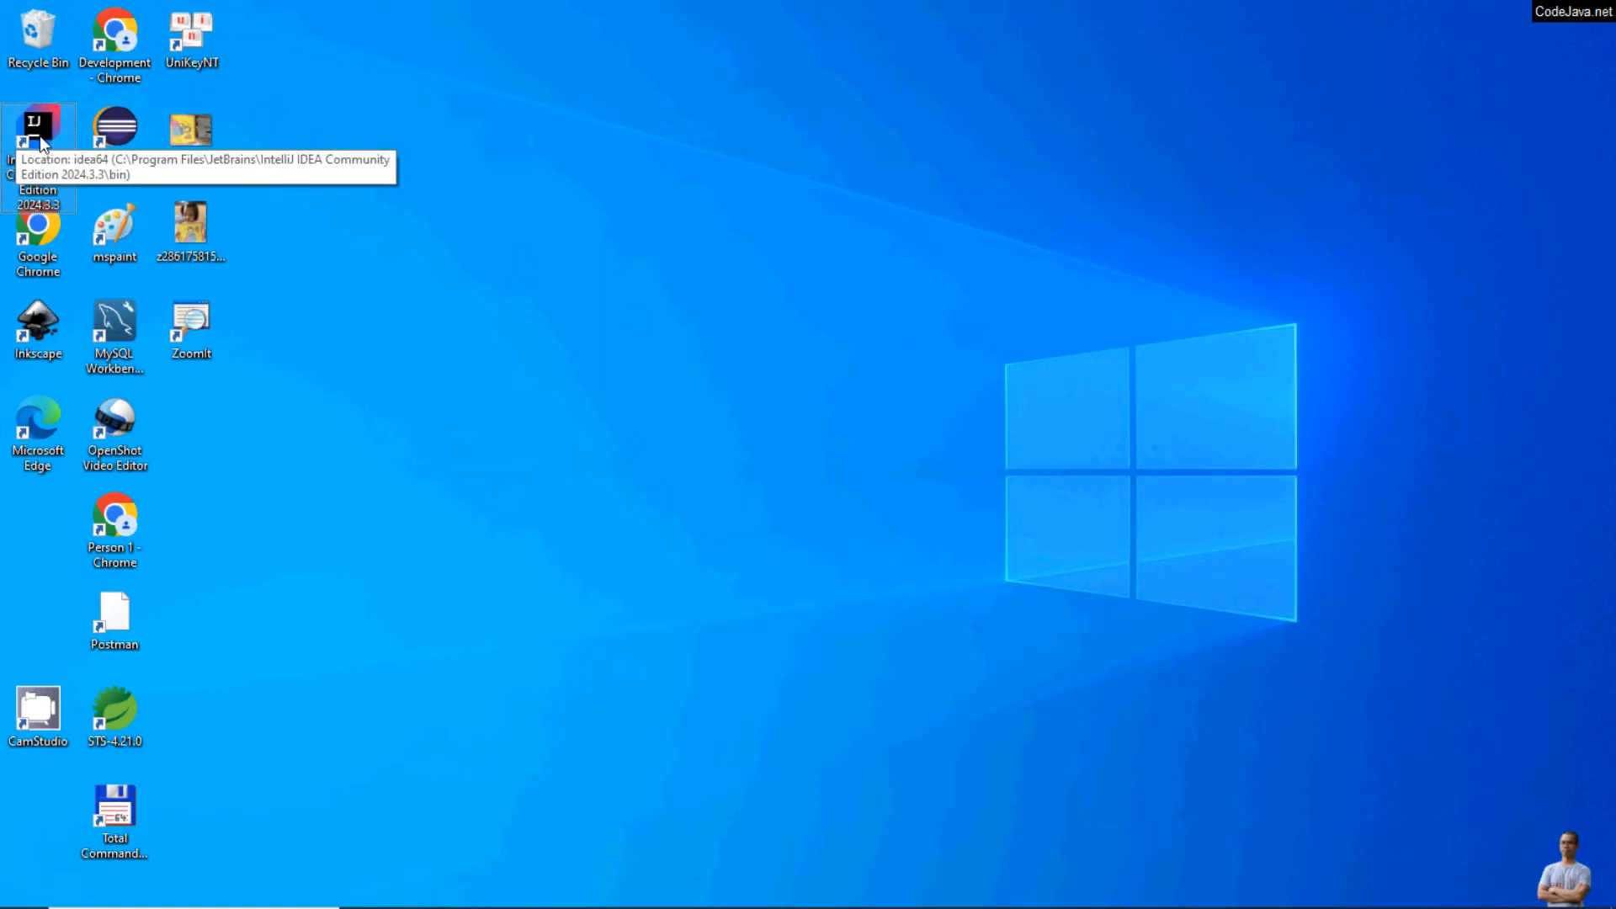
{"action": "key", "text": "super"}
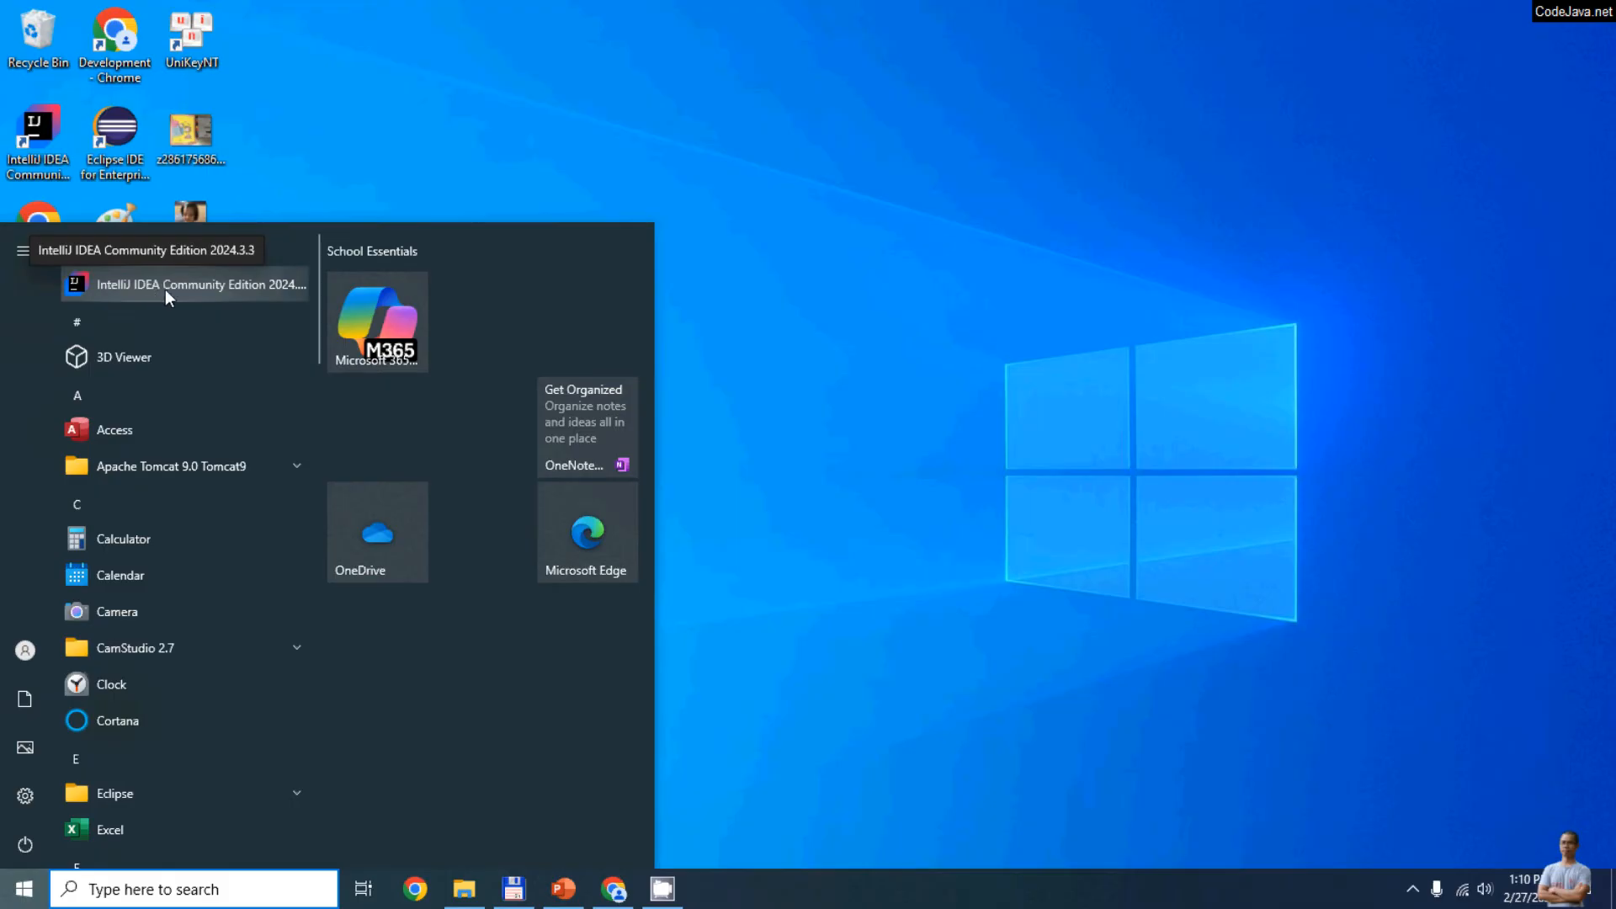
{"action": "left_click", "coordinate": [989, 544]}
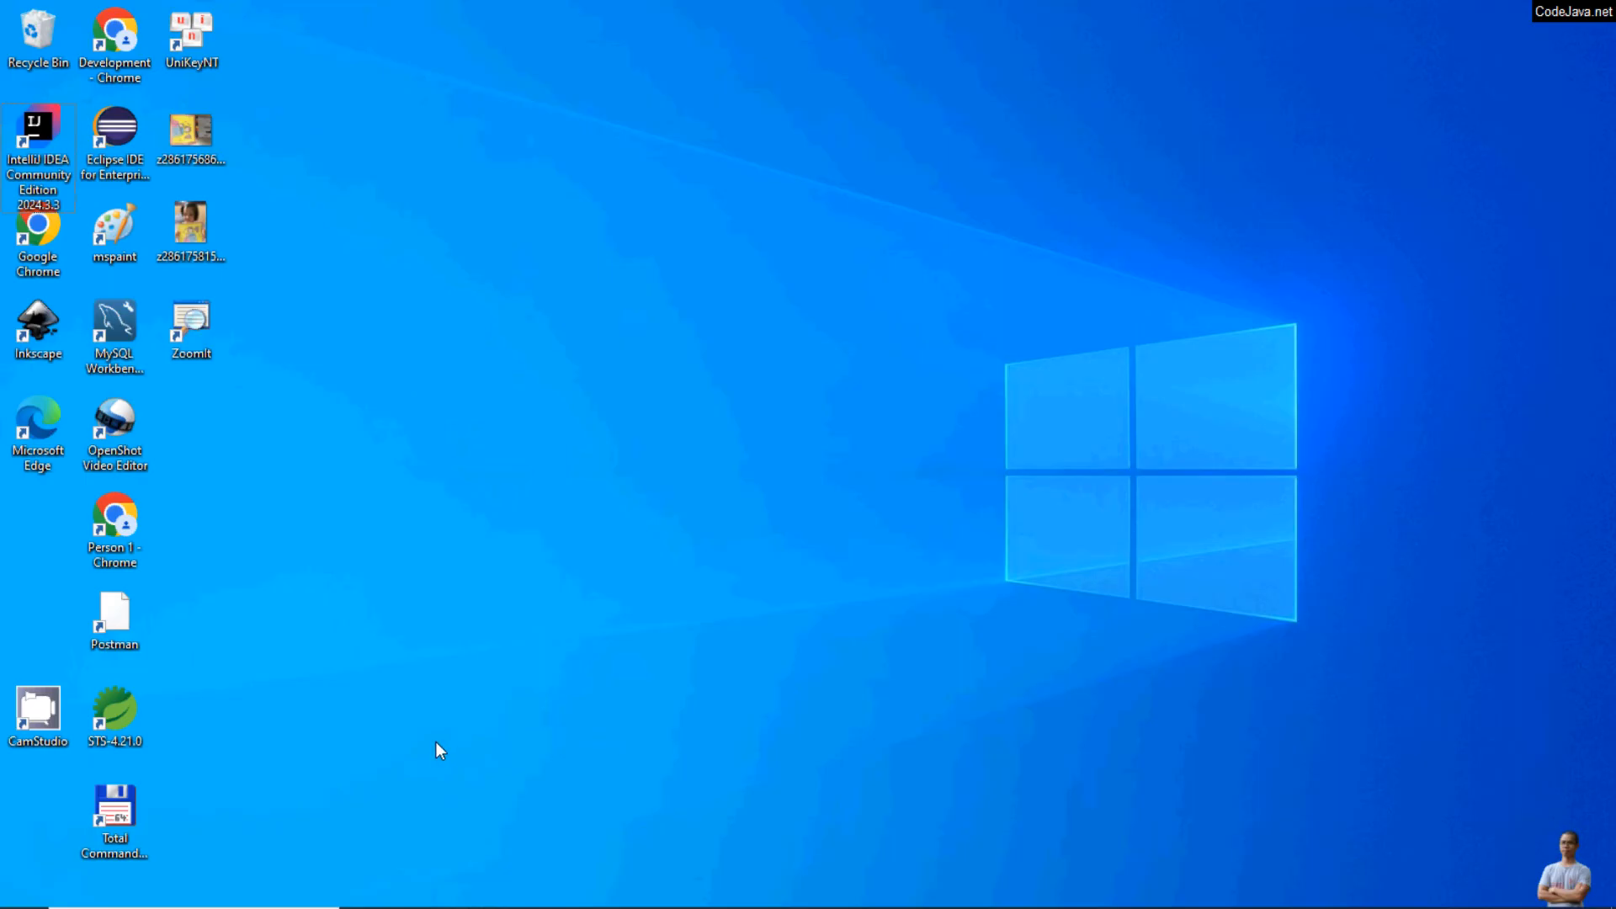
Step: Launch IntelliJ IDEA Community Edition 2024.3.3 and accept its user agreement
{"action": "left_click", "coordinate": [7, 898]}
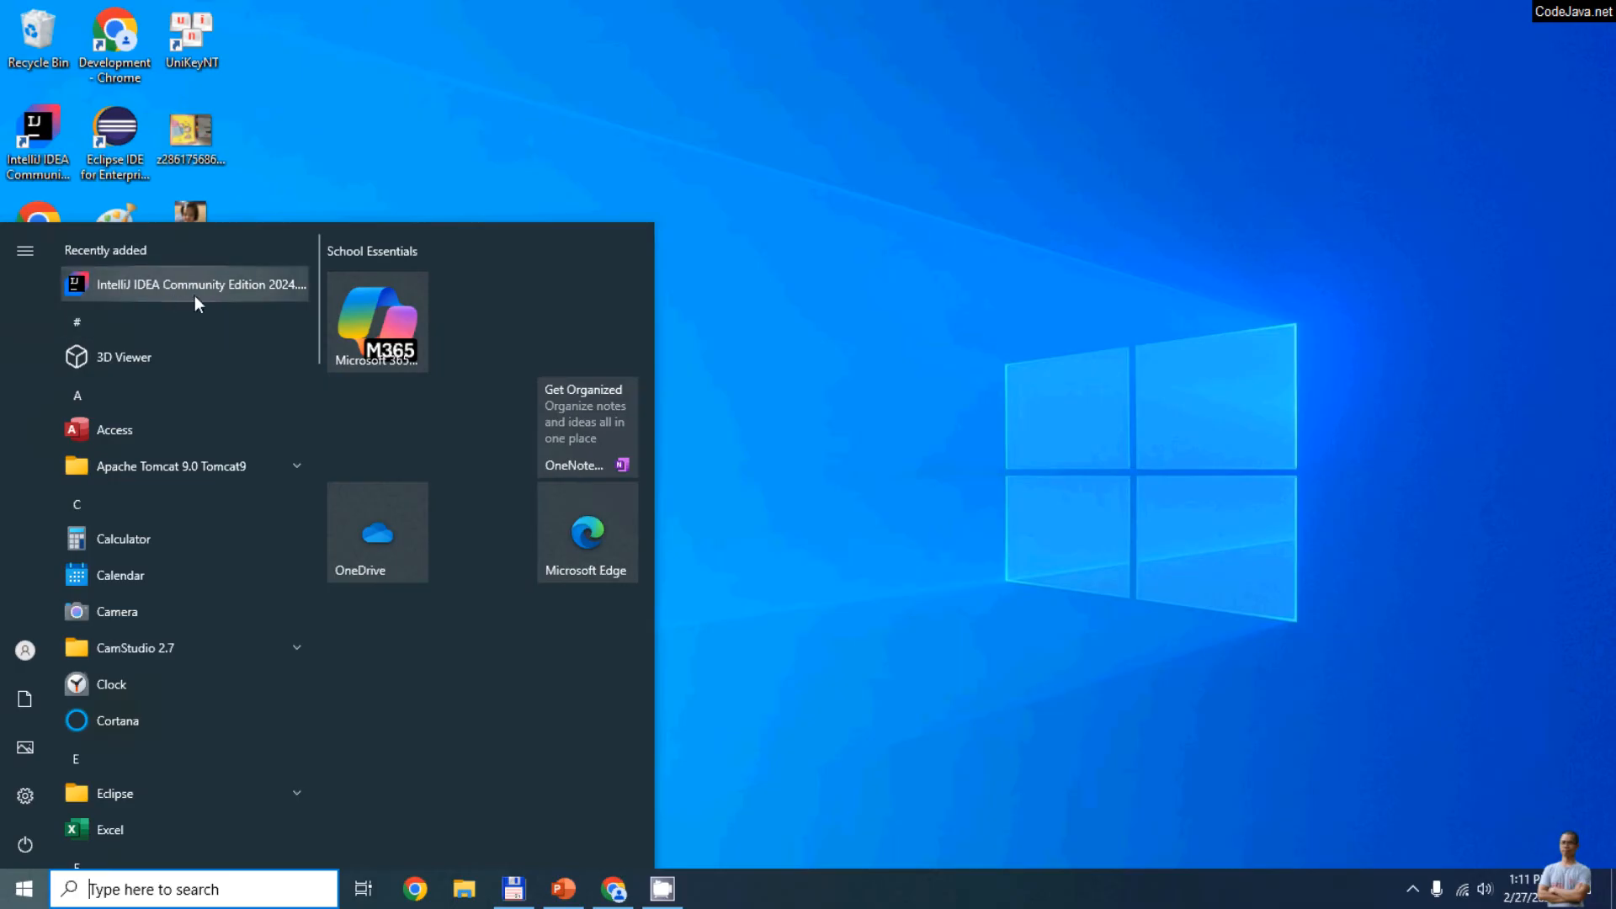
{"action": "left_click", "coordinate": [419, 106]}
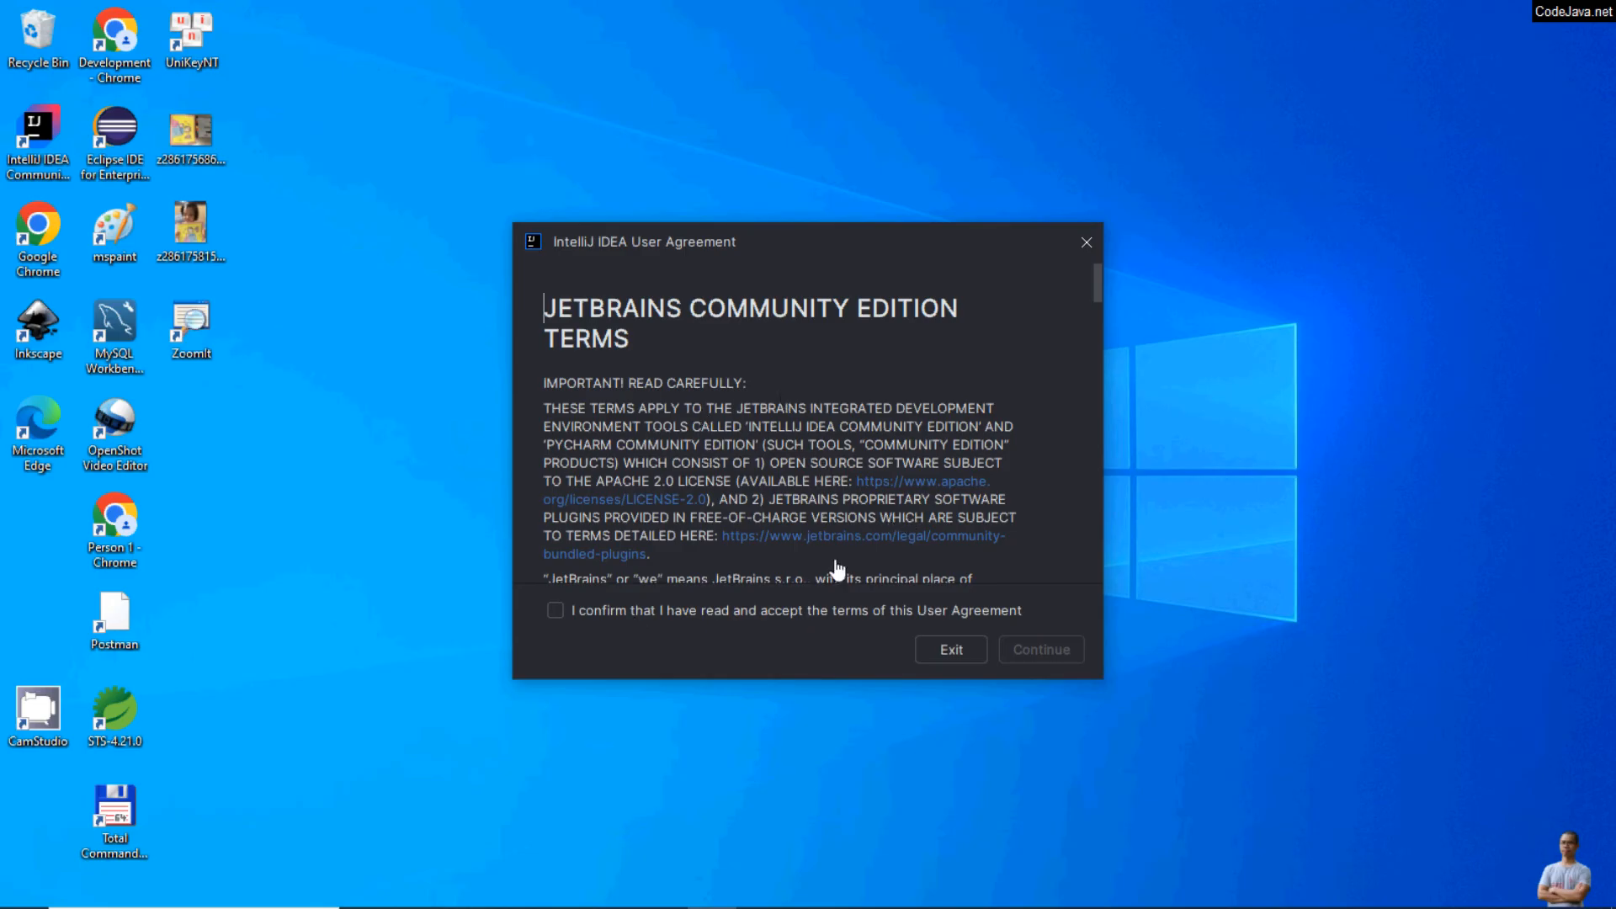
{"action": "left_click", "coordinate": [649, 613]}
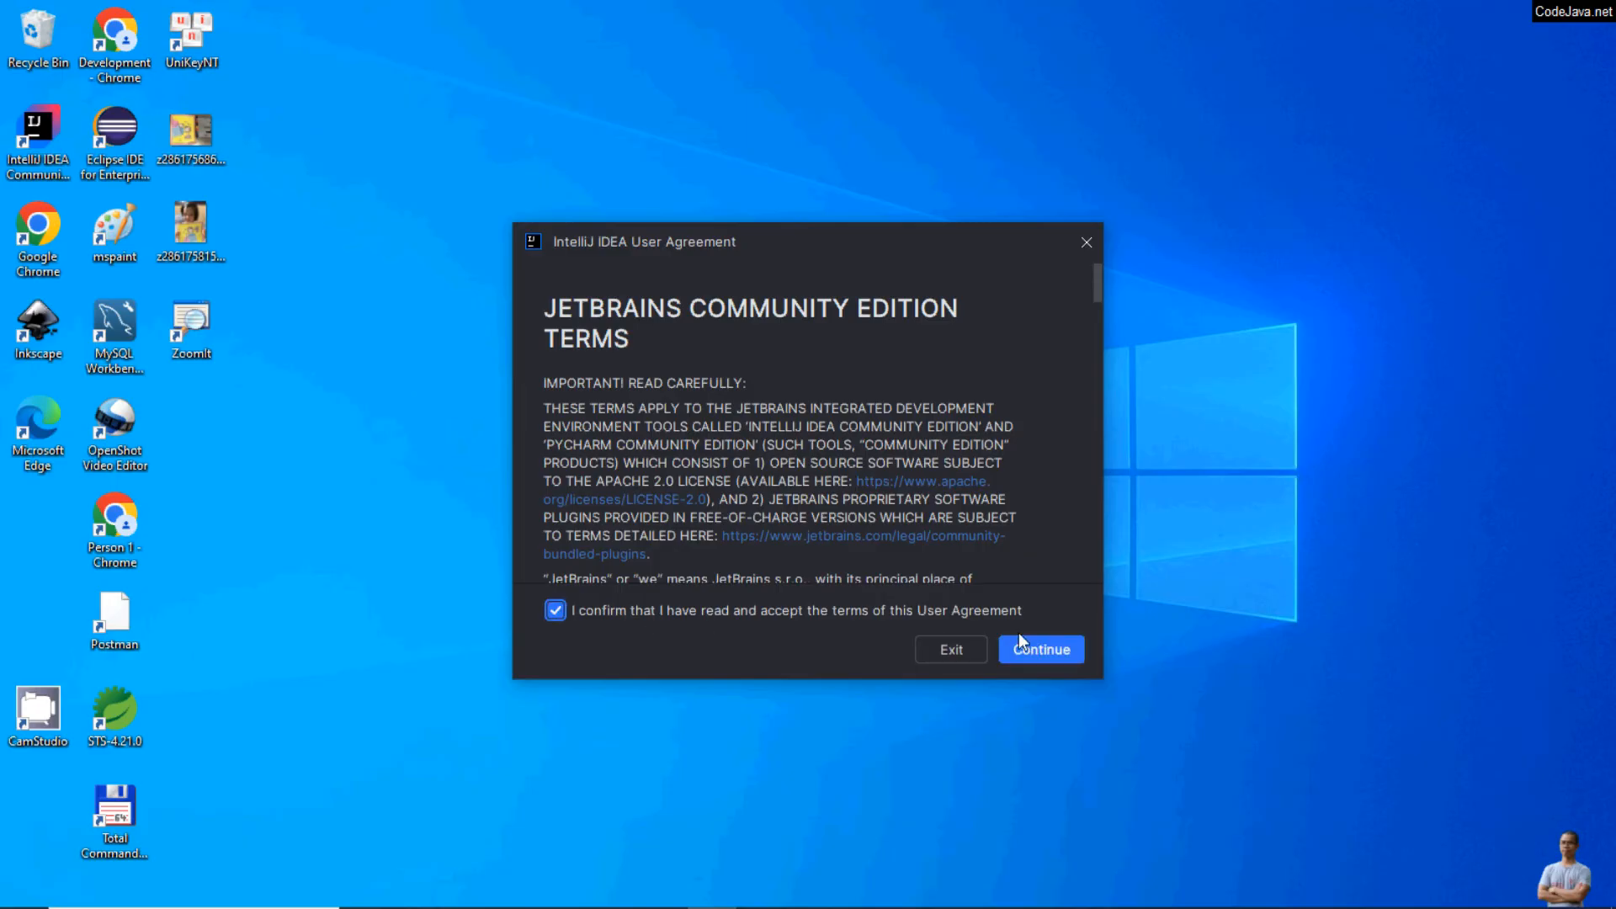
{"action": "left_click", "coordinate": [1040, 650]}
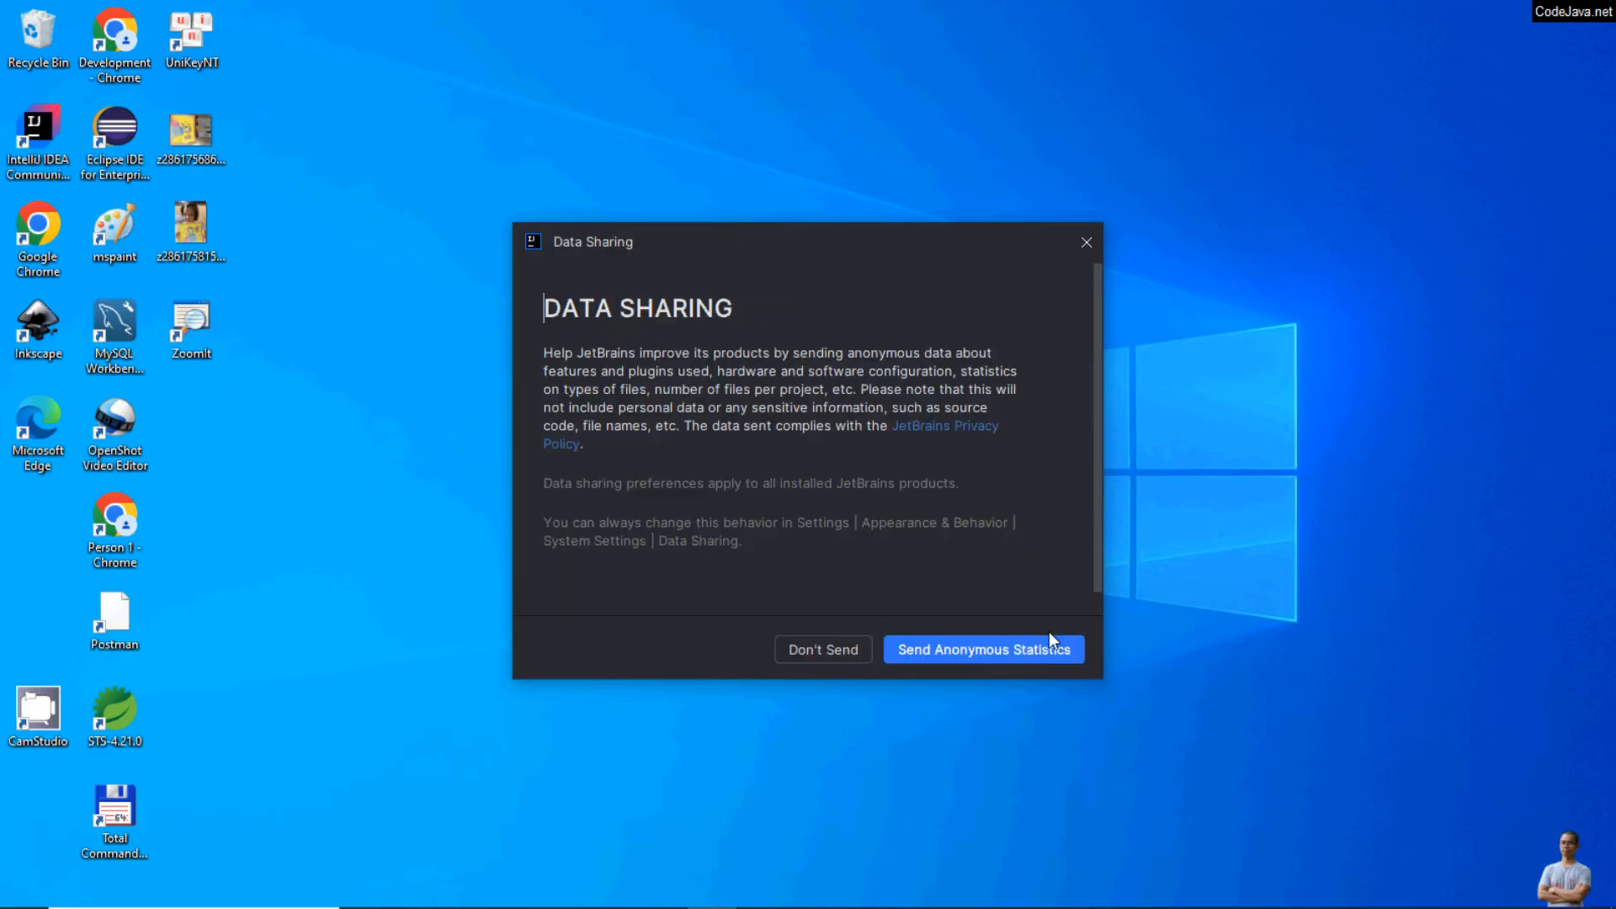
Step: Decline sending anonymous statistics and skip importing settings to reach the IntelliJ IDEA welcome window
{"action": "left_click", "coordinate": [828, 650]}
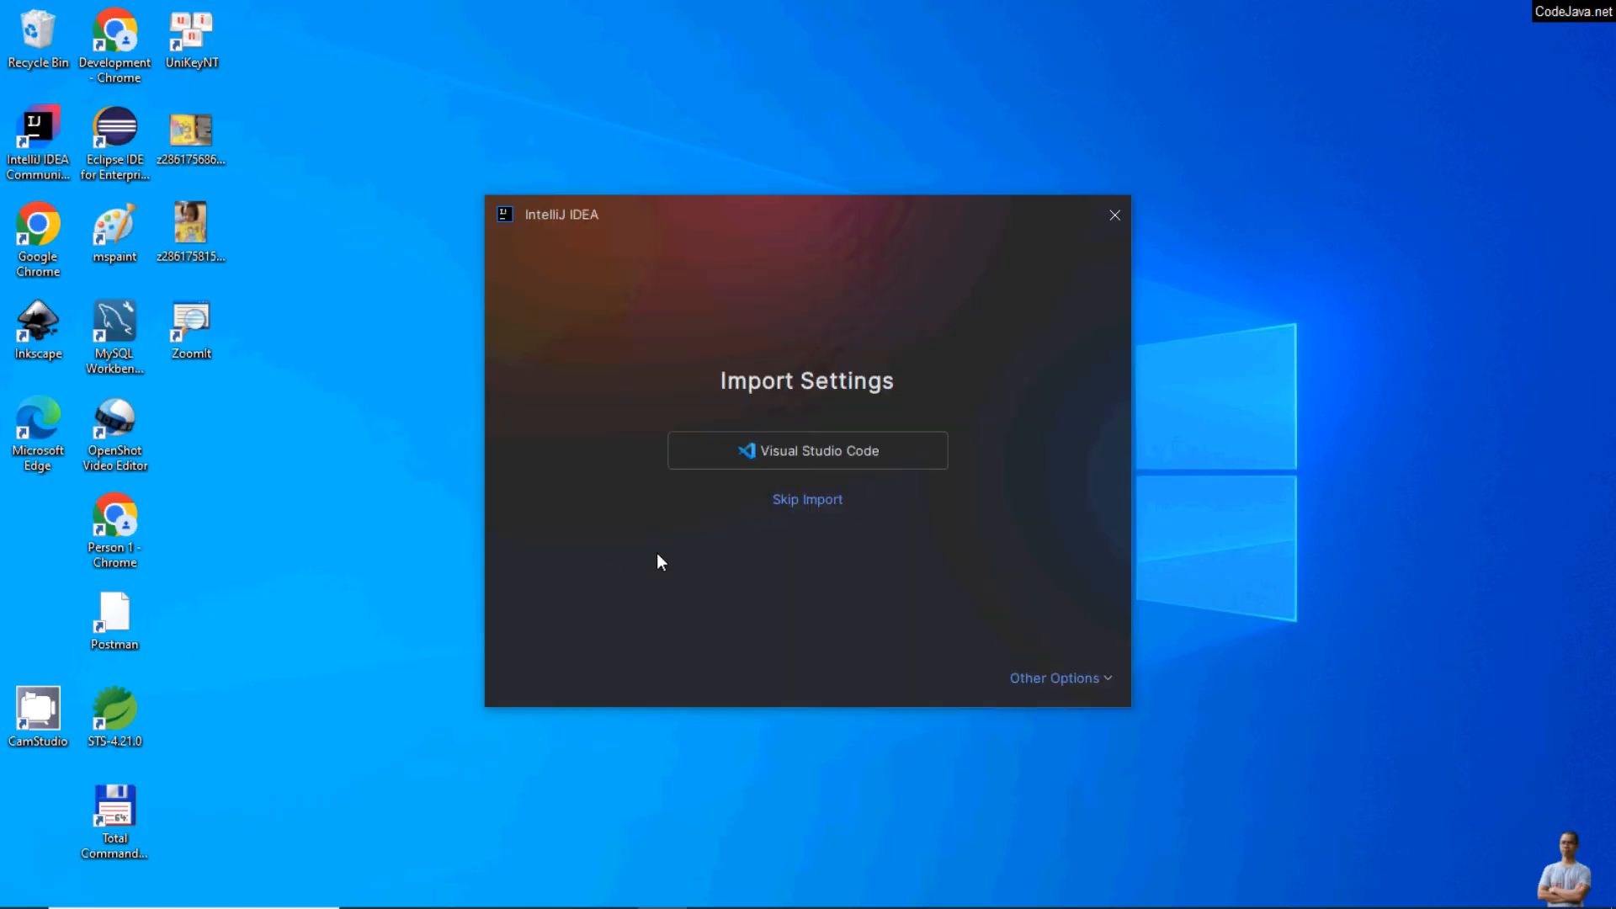
{"action": "left_click", "coordinate": [810, 507]}
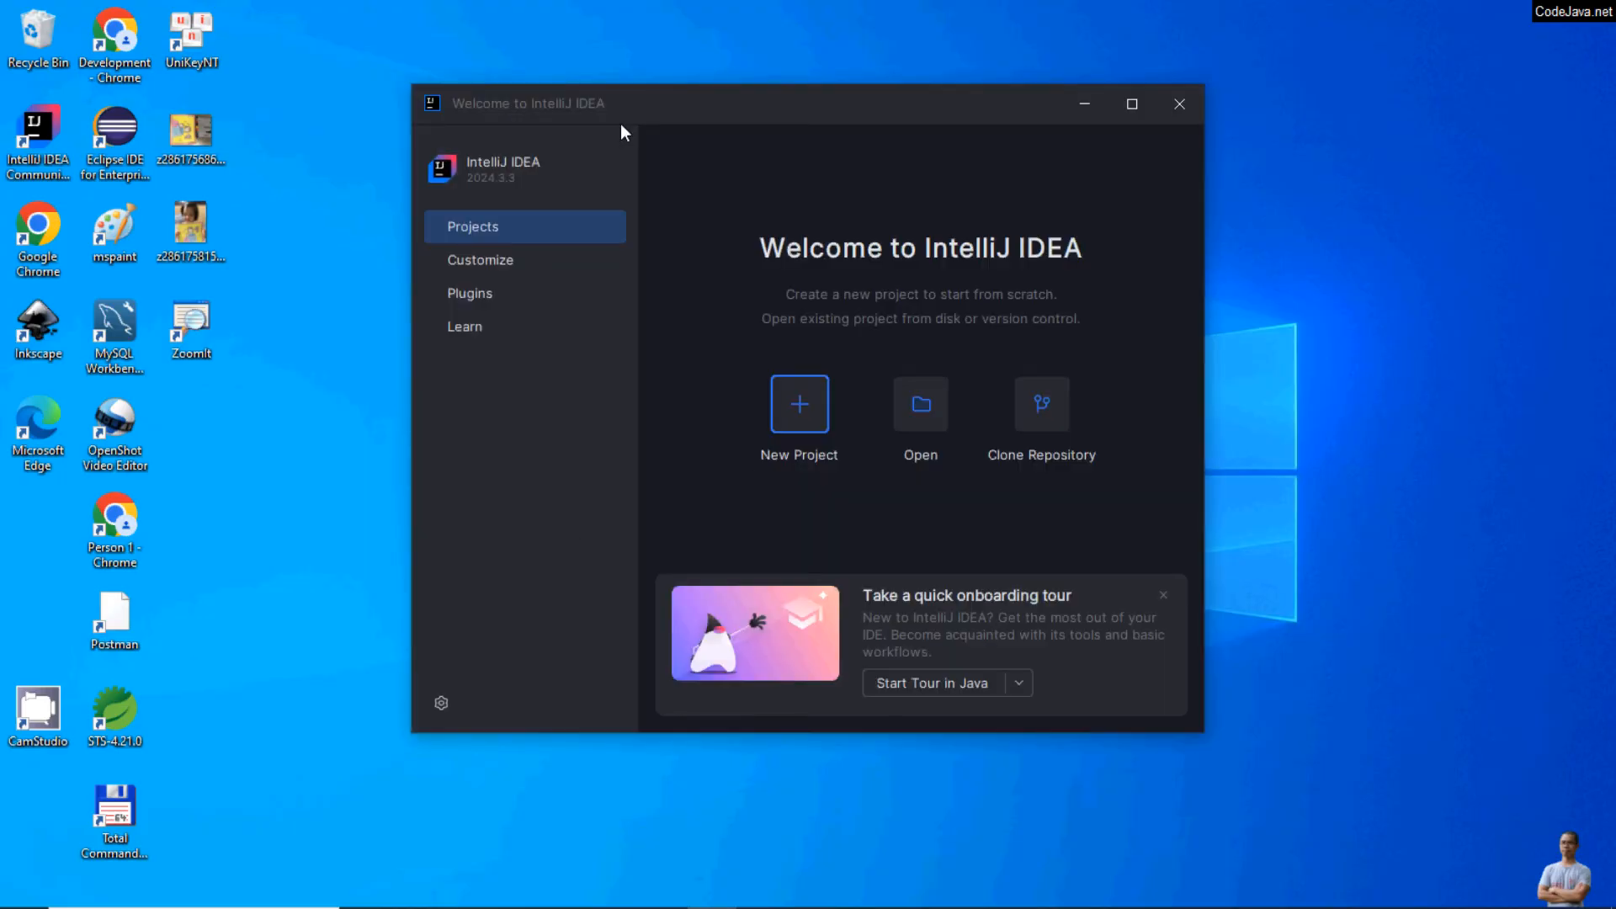
{"action": "left_click_drag", "start_coordinate": [681, 105], "coordinate": [587, 87]}
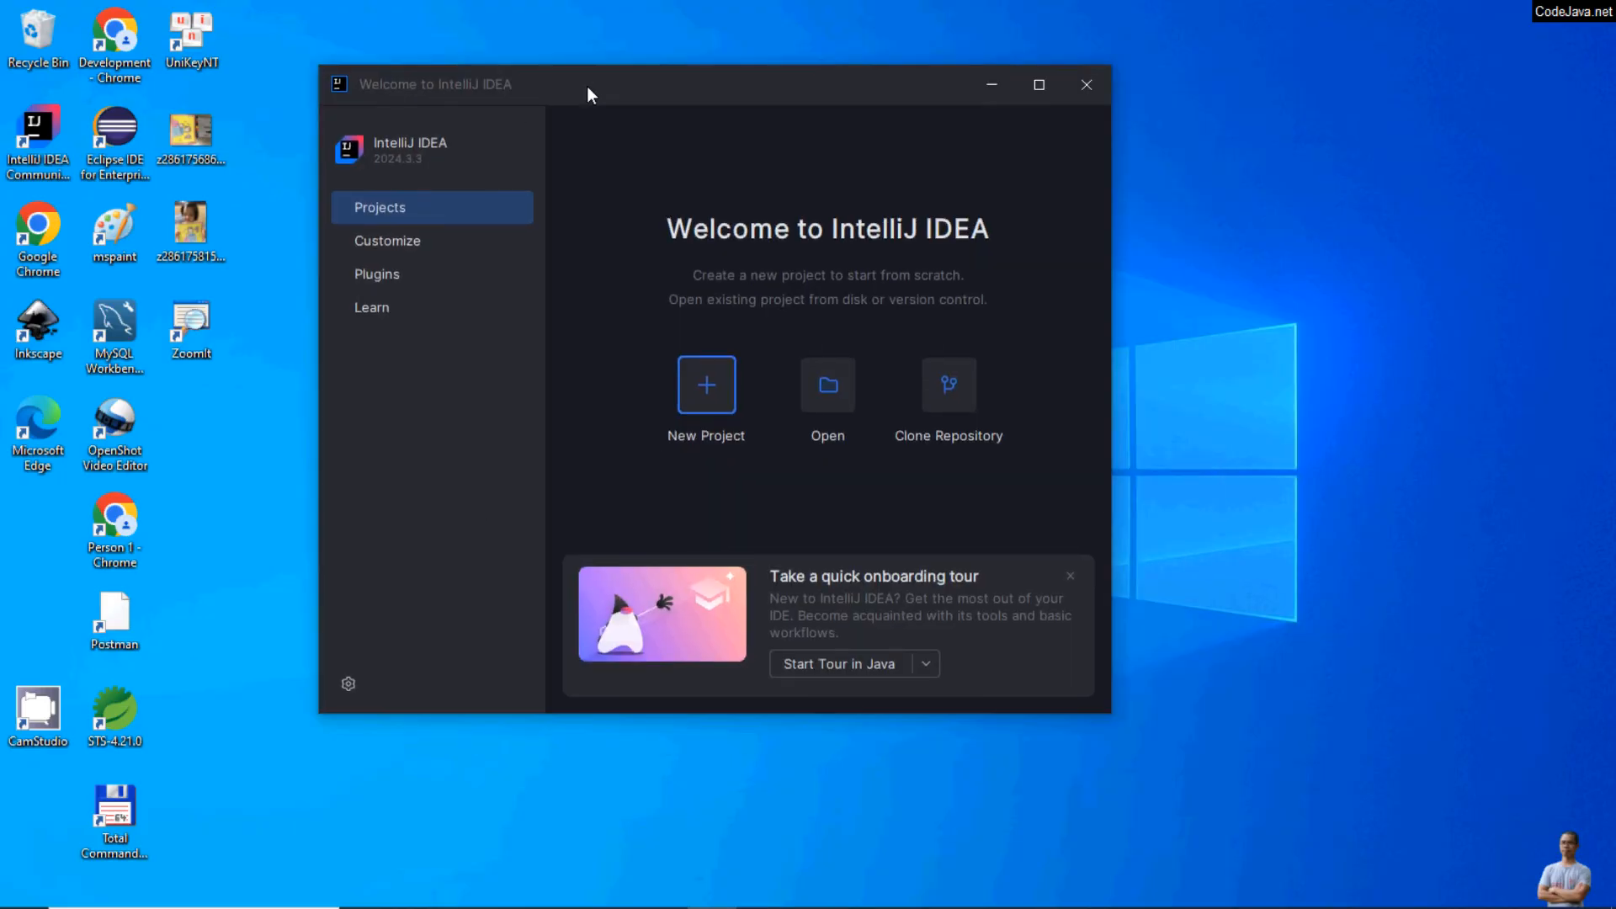
Step: Examine the edition, runtime version and VM in the About IntelliJ IDEA information, closing it when done
{"action": "left_click", "coordinate": [348, 683]}
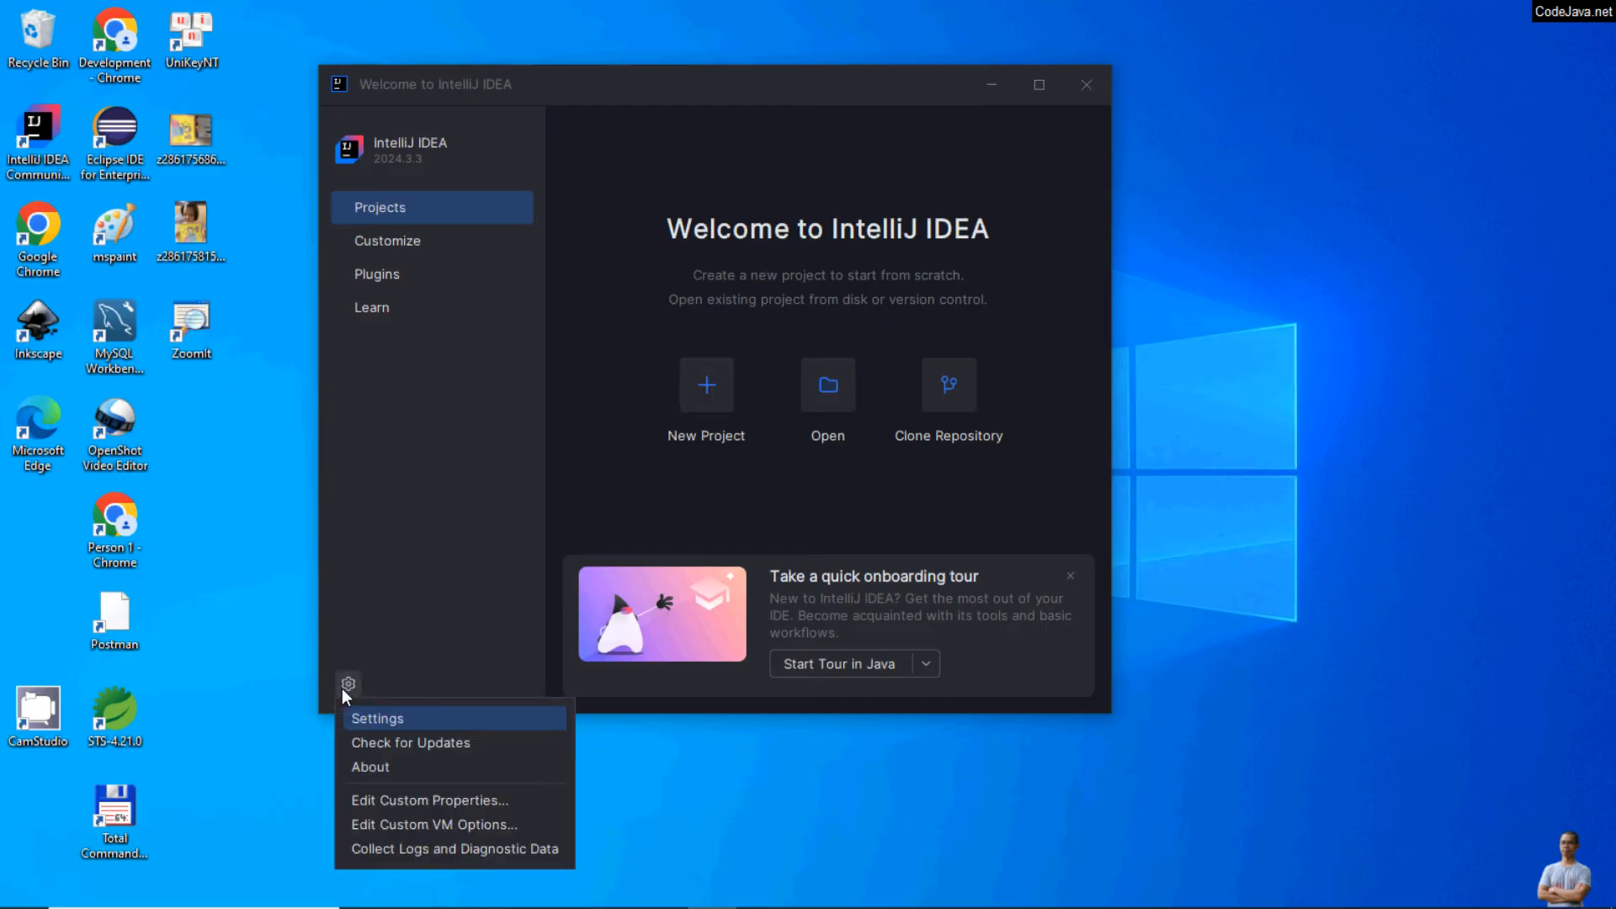
{"action": "left_click", "coordinate": [388, 767]}
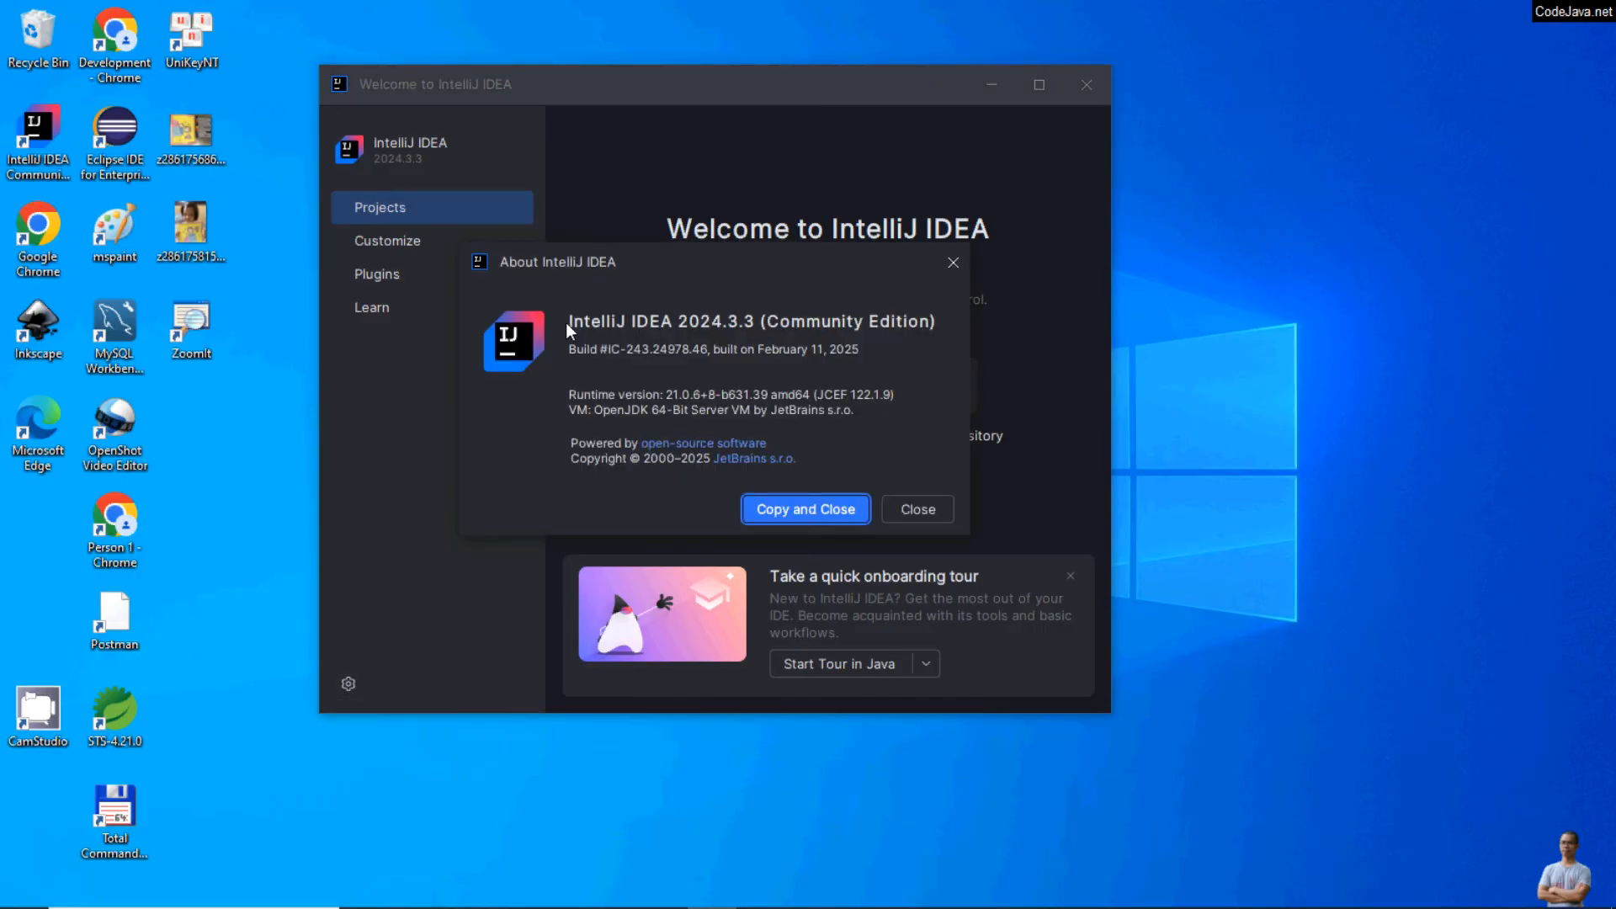
{"action": "left_click_drag", "start_coordinate": [681, 322], "coordinate": [725, 320]}
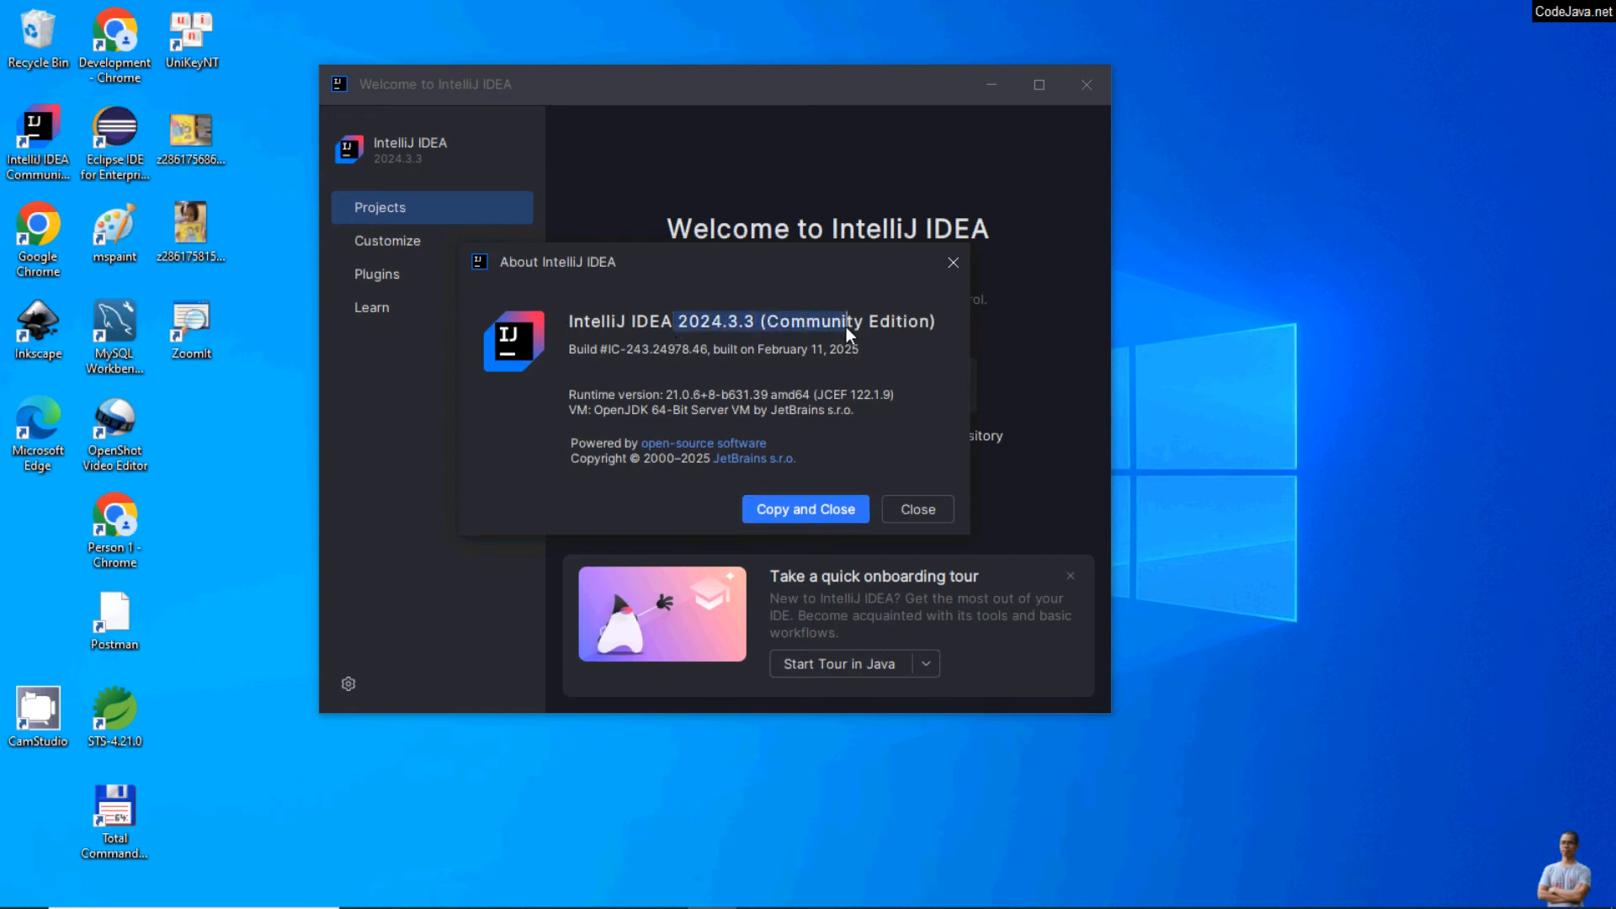
{"action": "left_click_drag", "start_coordinate": [660, 392], "coordinate": [769, 394]}
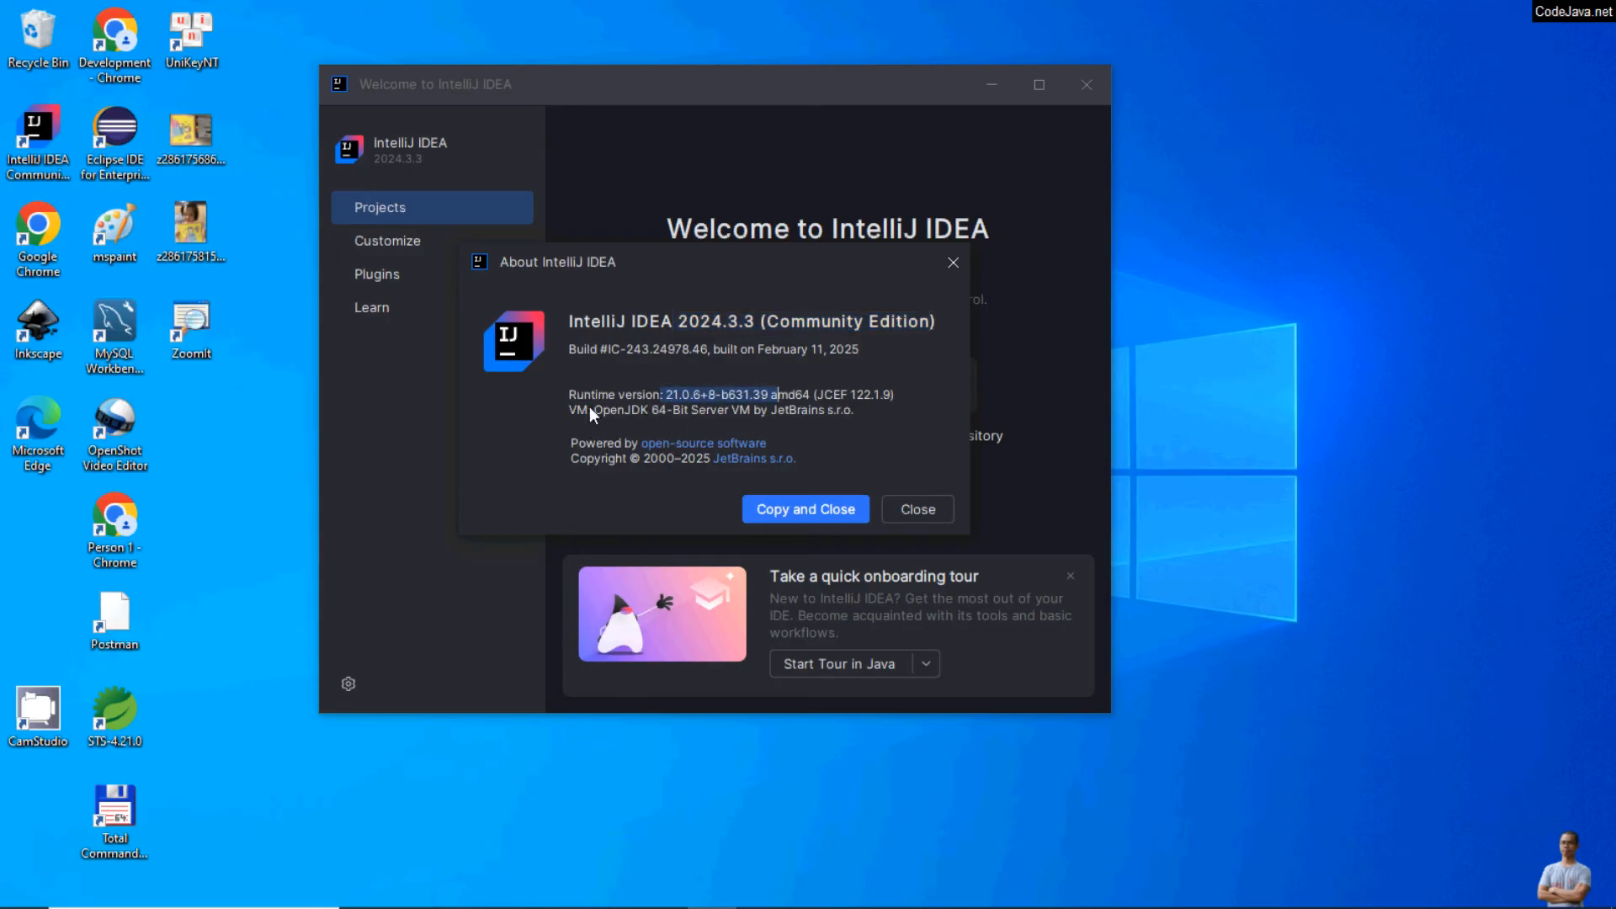
{"action": "left_click_drag", "start_coordinate": [592, 408], "coordinate": [782, 421]}
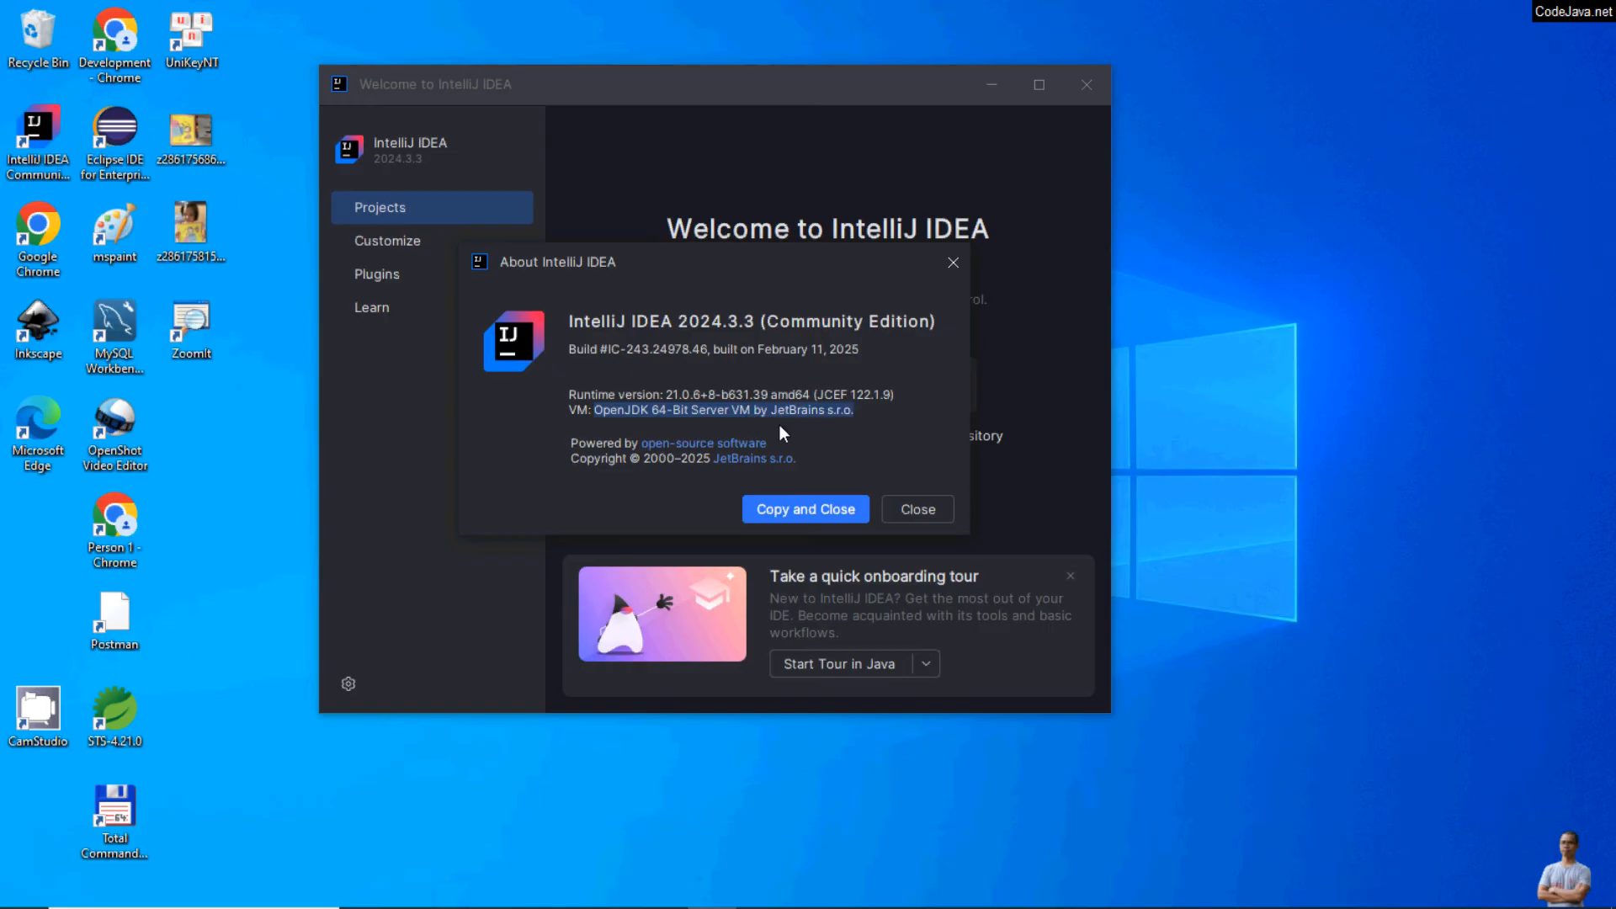
{"action": "left_click", "coordinate": [915, 509]}
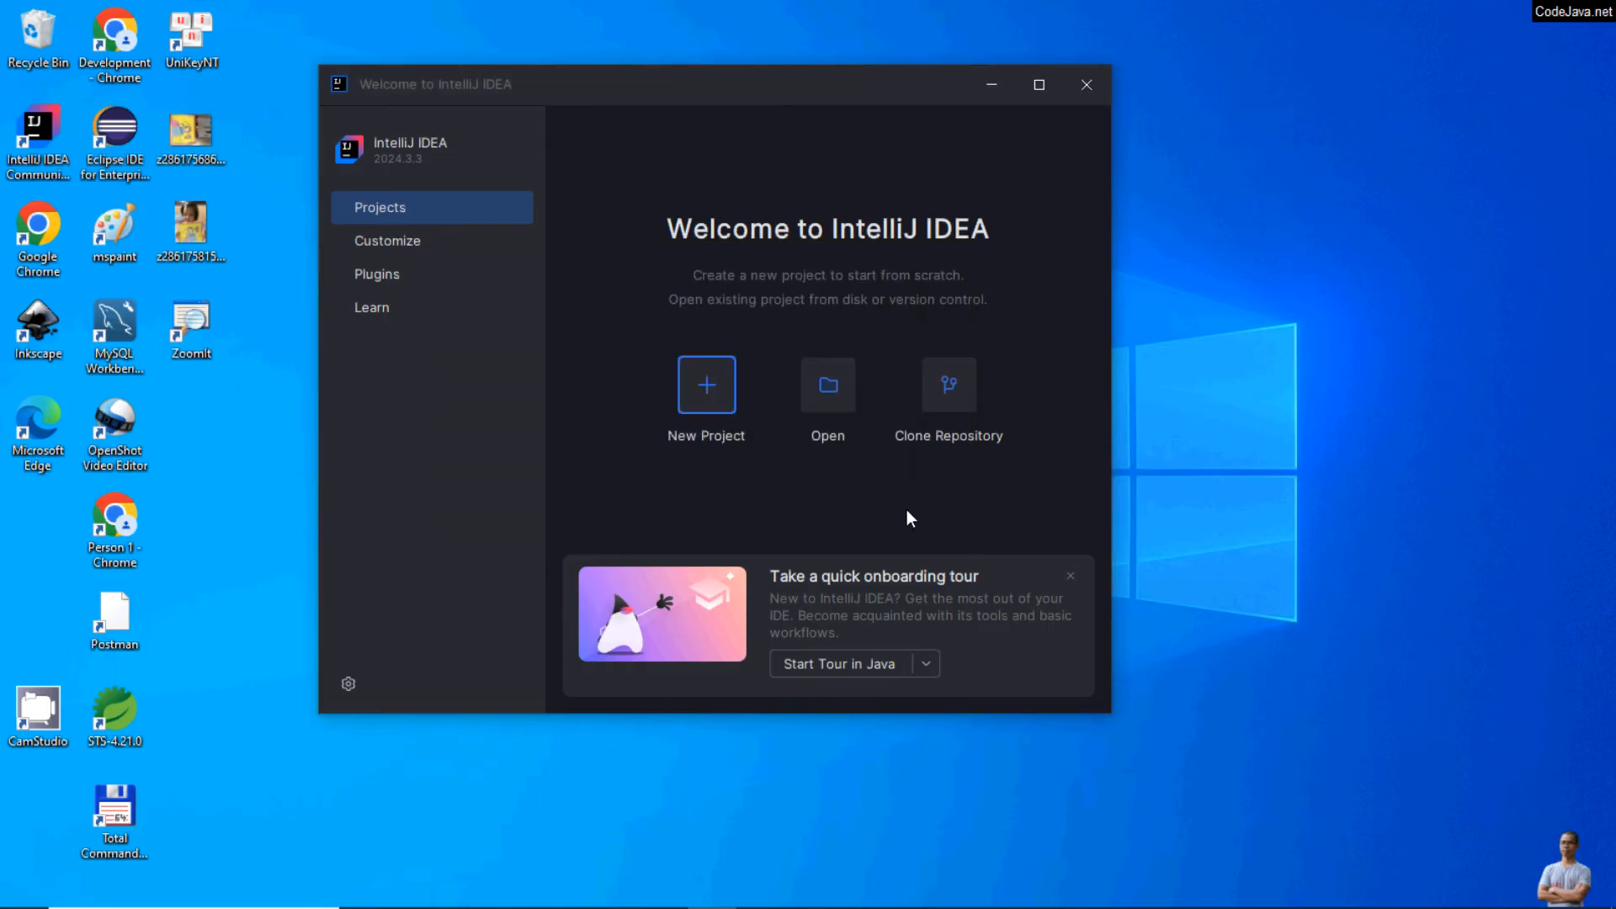
Step: Start a new Java project named HelloWorld in the ~\IdeaProjects location
{"action": "left_click", "coordinate": [712, 376]}
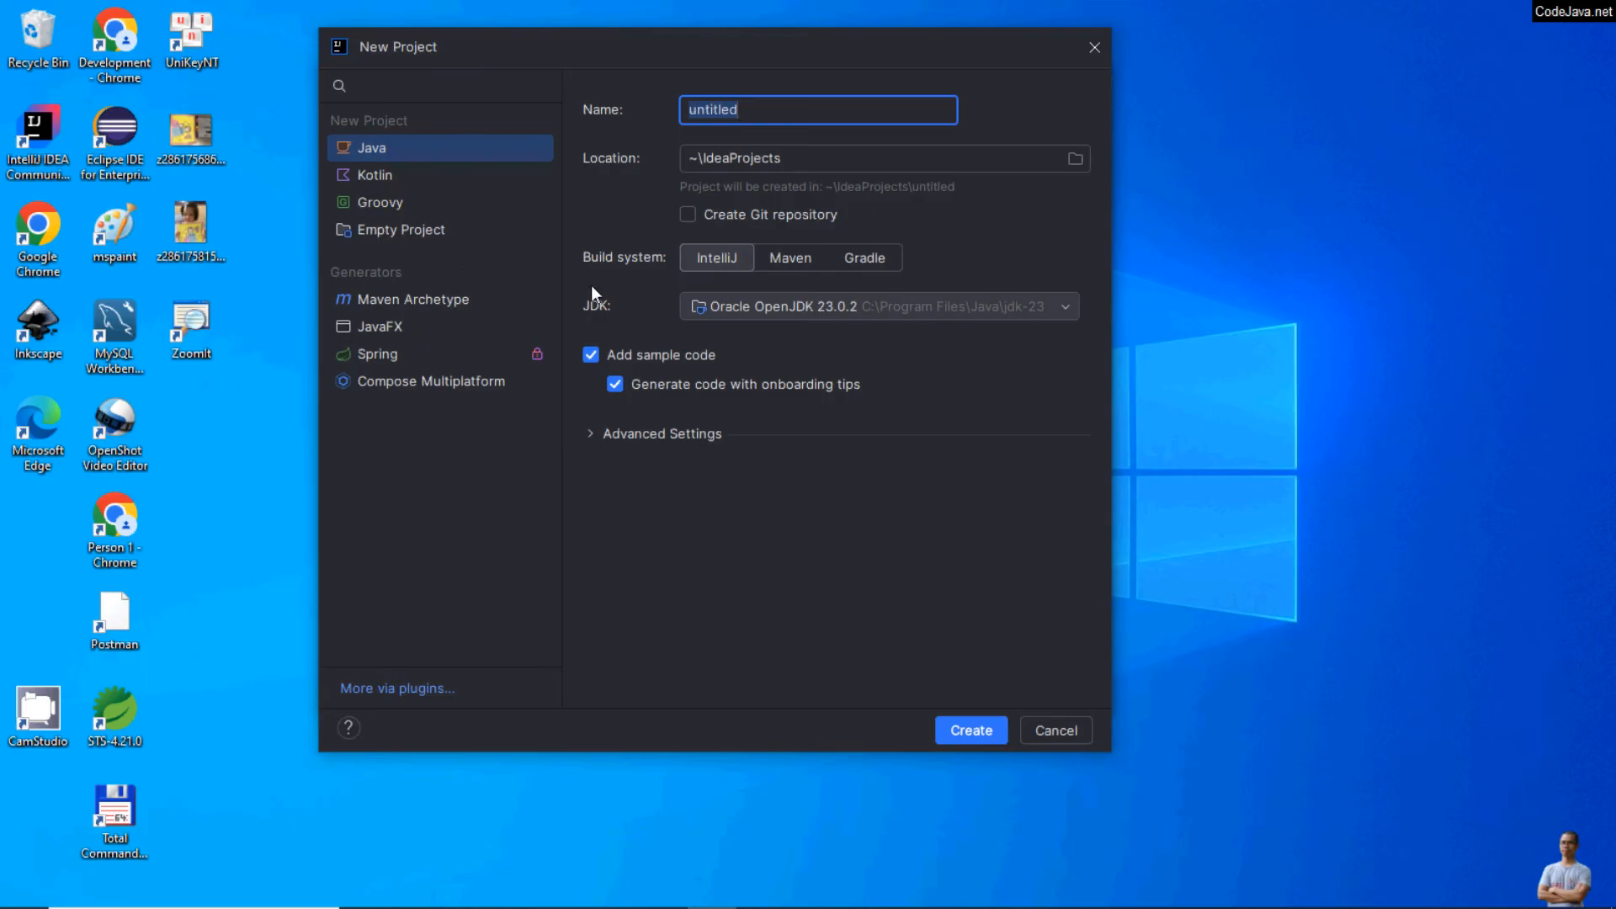
{"action": "type", "text": "HelloWorld"}
{"action": "left_click", "coordinate": [796, 158]}
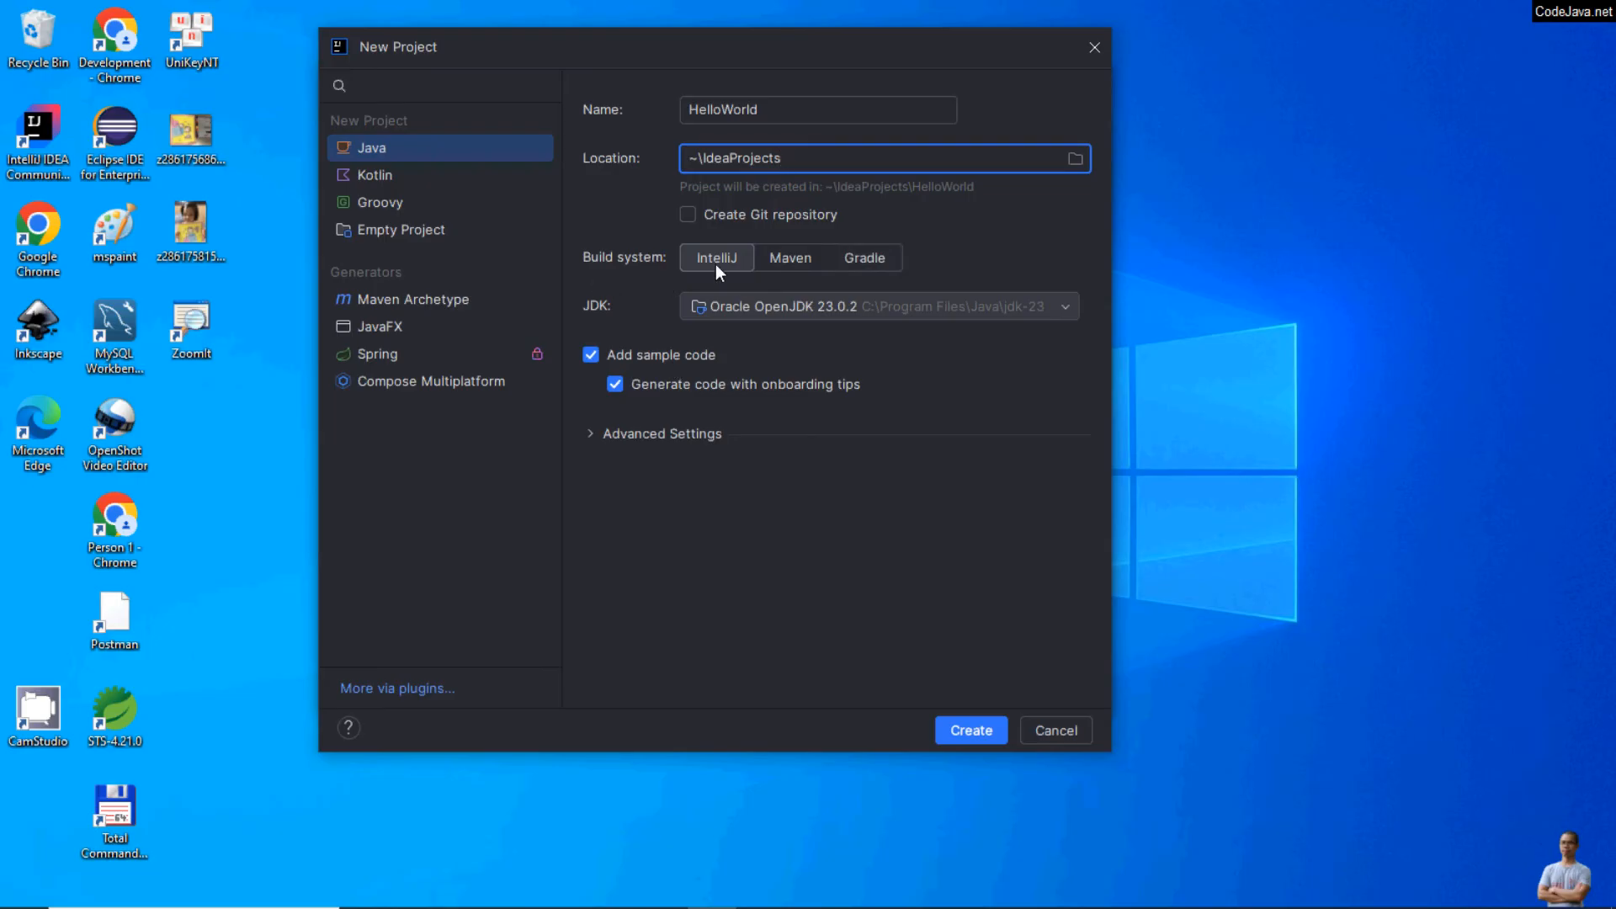
Step: Select the detected Oracle OpenJDK 23.0.2 as JDK, exclude sample code and create the HelloWorld project
{"action": "left_click", "coordinate": [970, 310]}
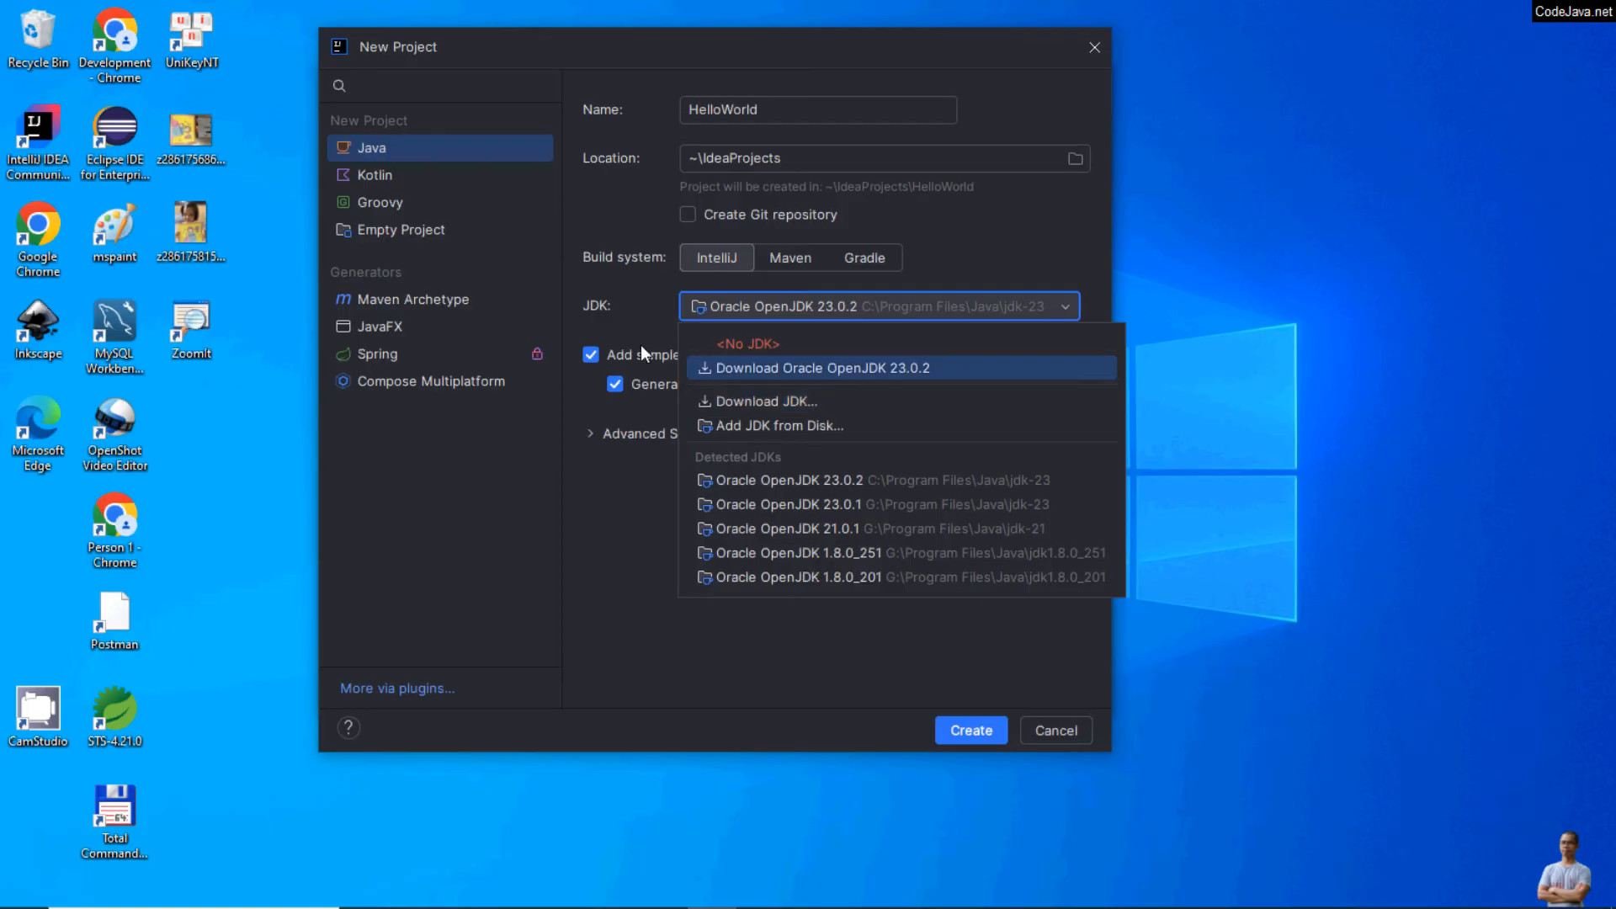
{"action": "left_click", "coordinate": [621, 322]}
{"action": "left_click", "coordinate": [872, 311]}
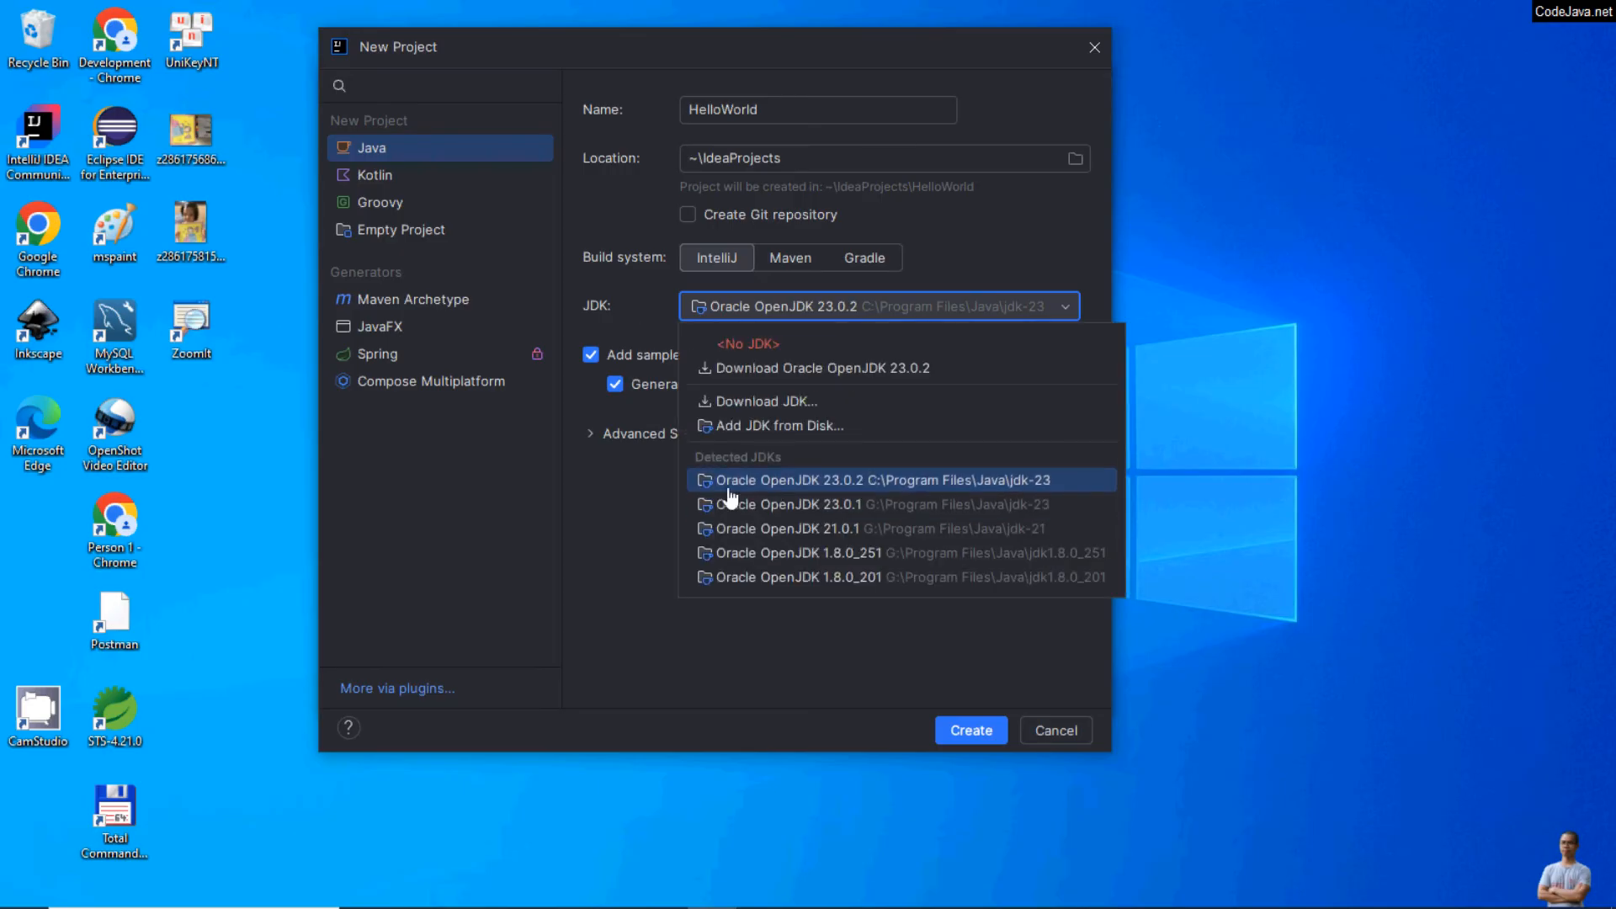
{"action": "left_click", "coordinate": [778, 484]}
{"action": "left_click", "coordinate": [591, 355]}
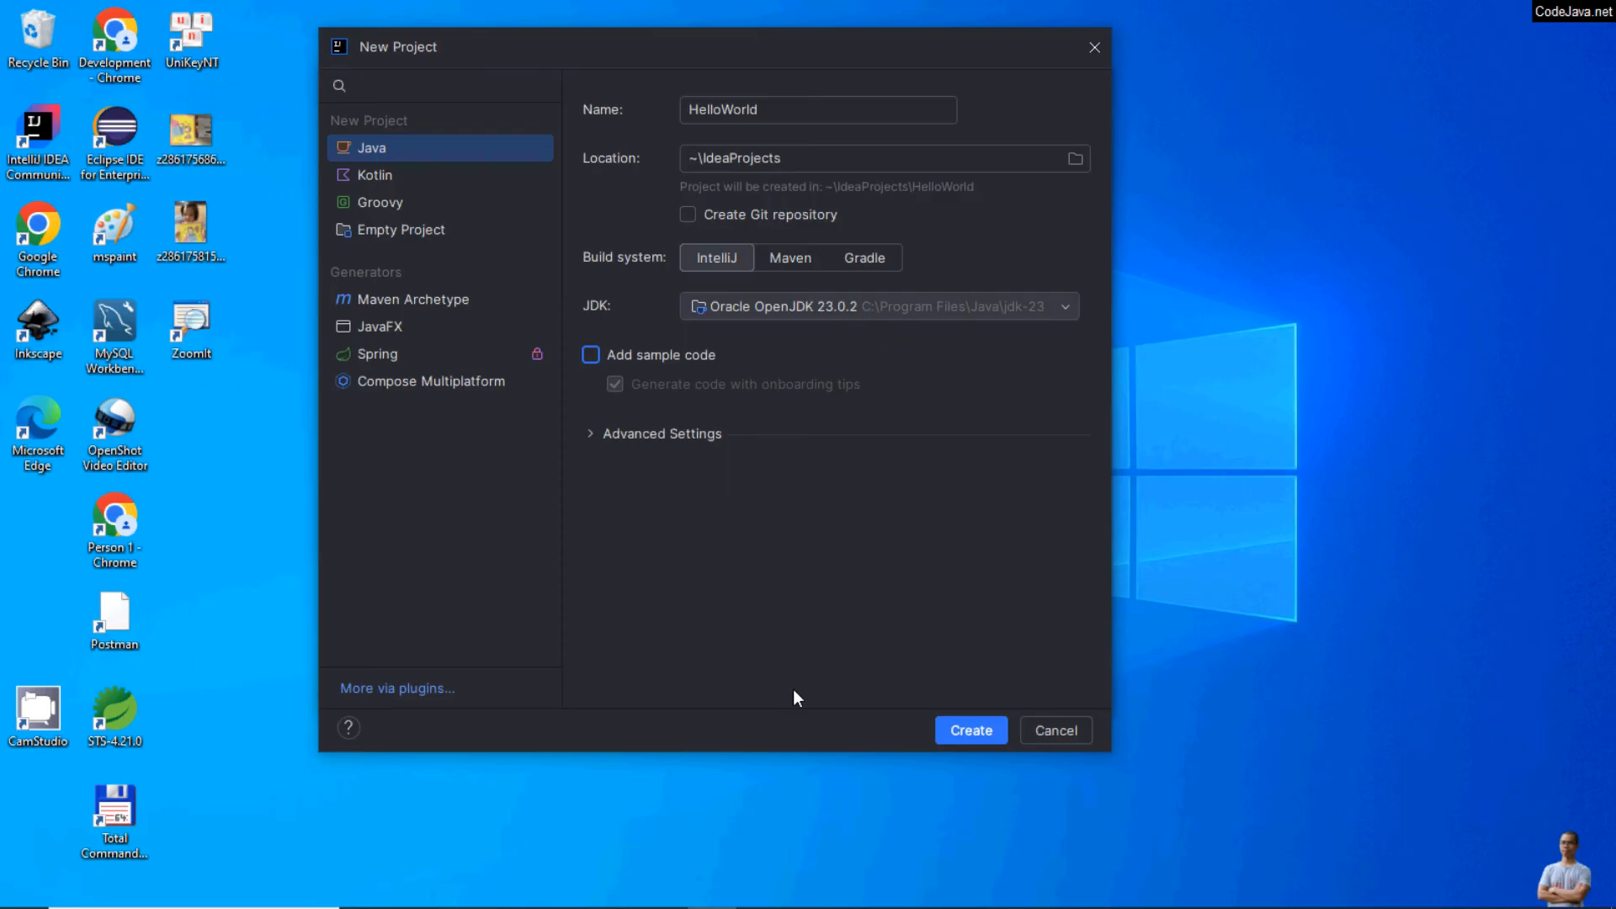
{"action": "left_click", "coordinate": [972, 740]}
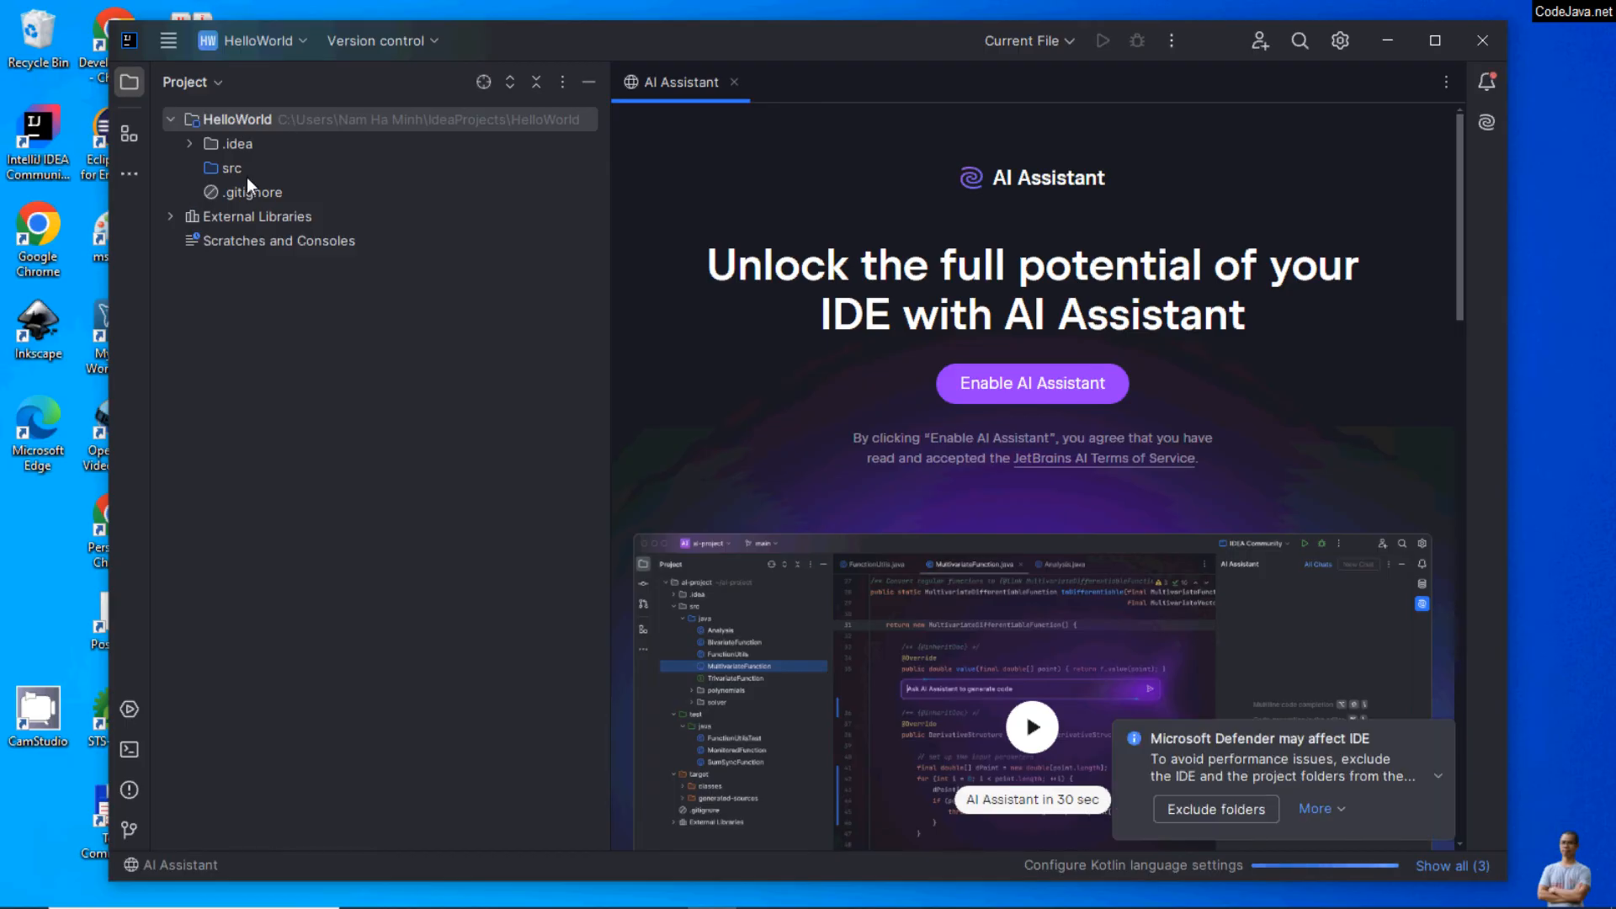
Step: Maximize the project window and clear away the AI Assistant page and the Microsoft Defender notification
{"action": "left_click", "coordinate": [1435, 40]}
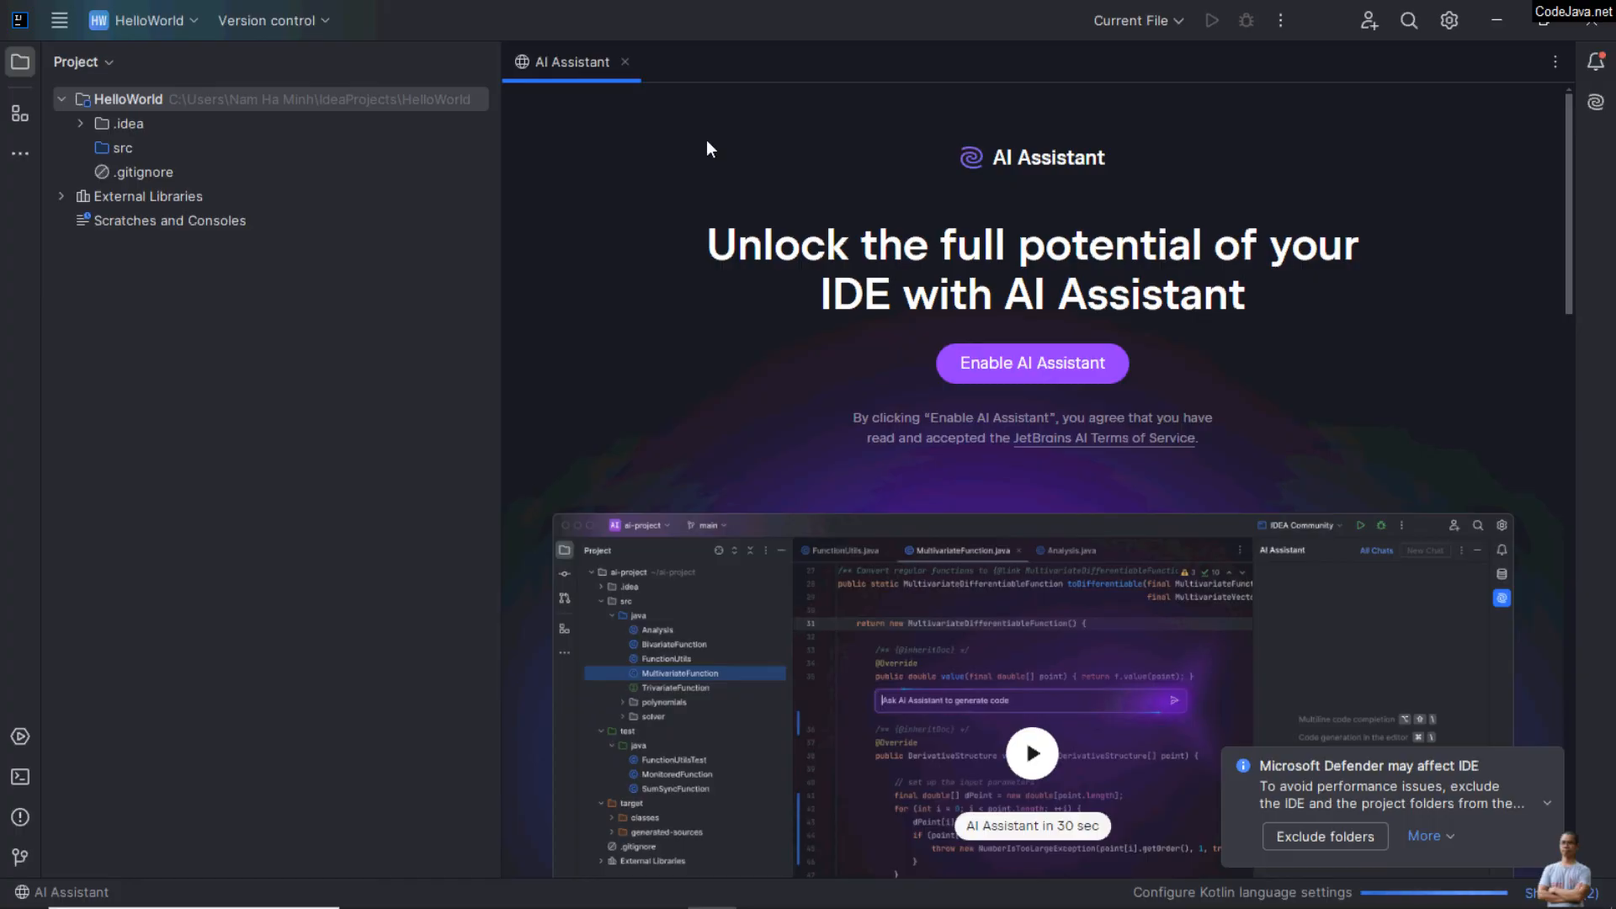
{"action": "left_click", "coordinate": [626, 64]}
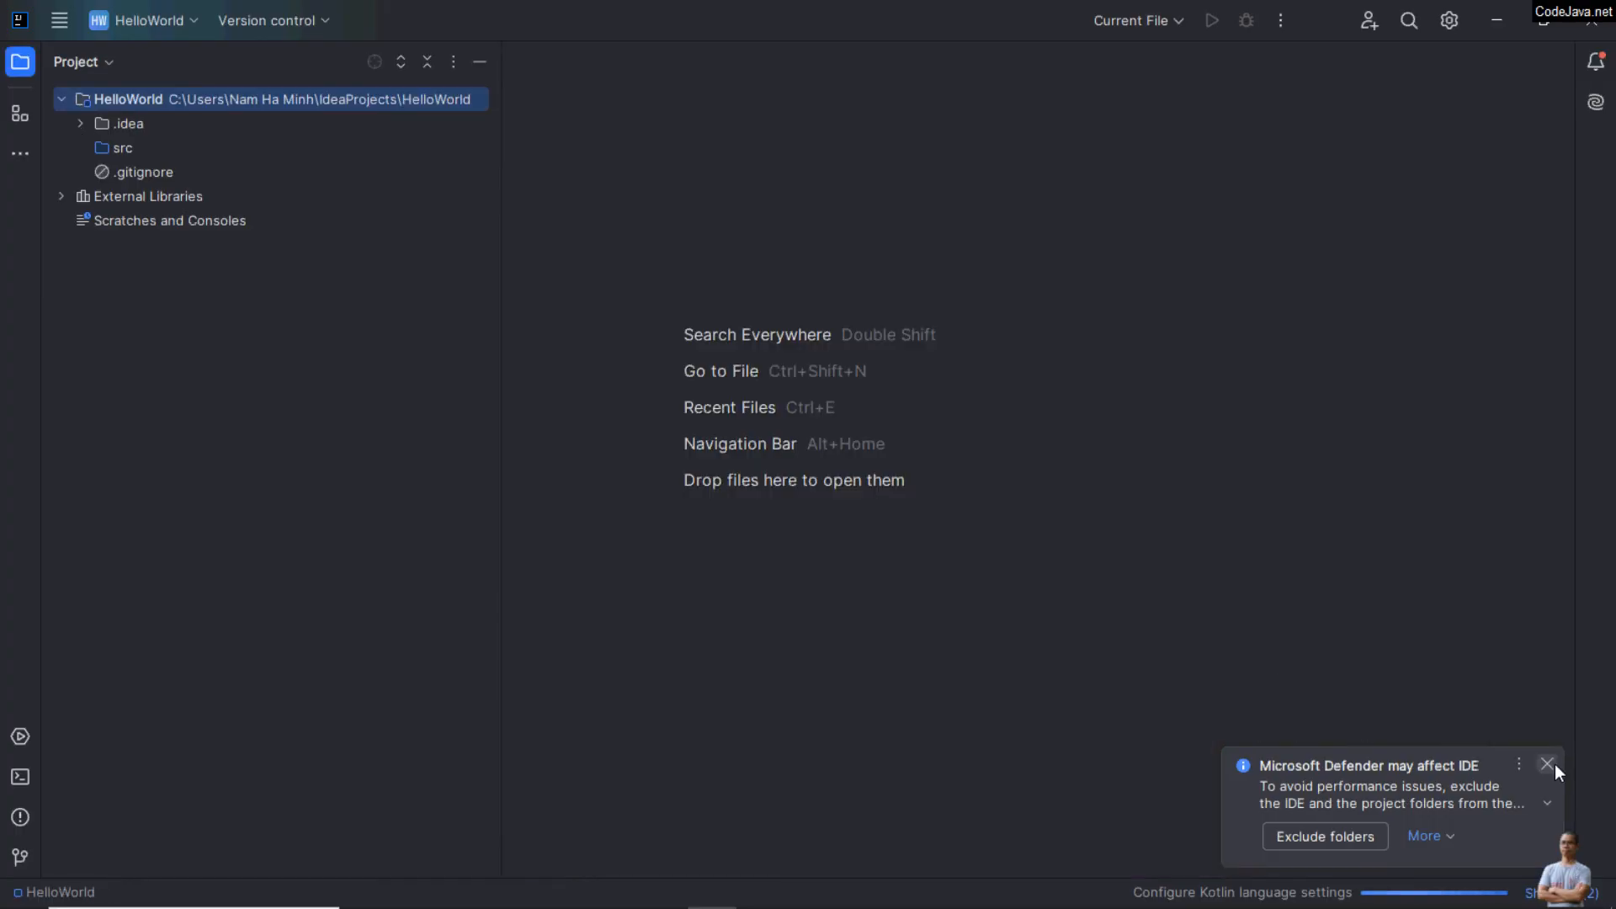
{"action": "left_click", "coordinate": [1554, 765]}
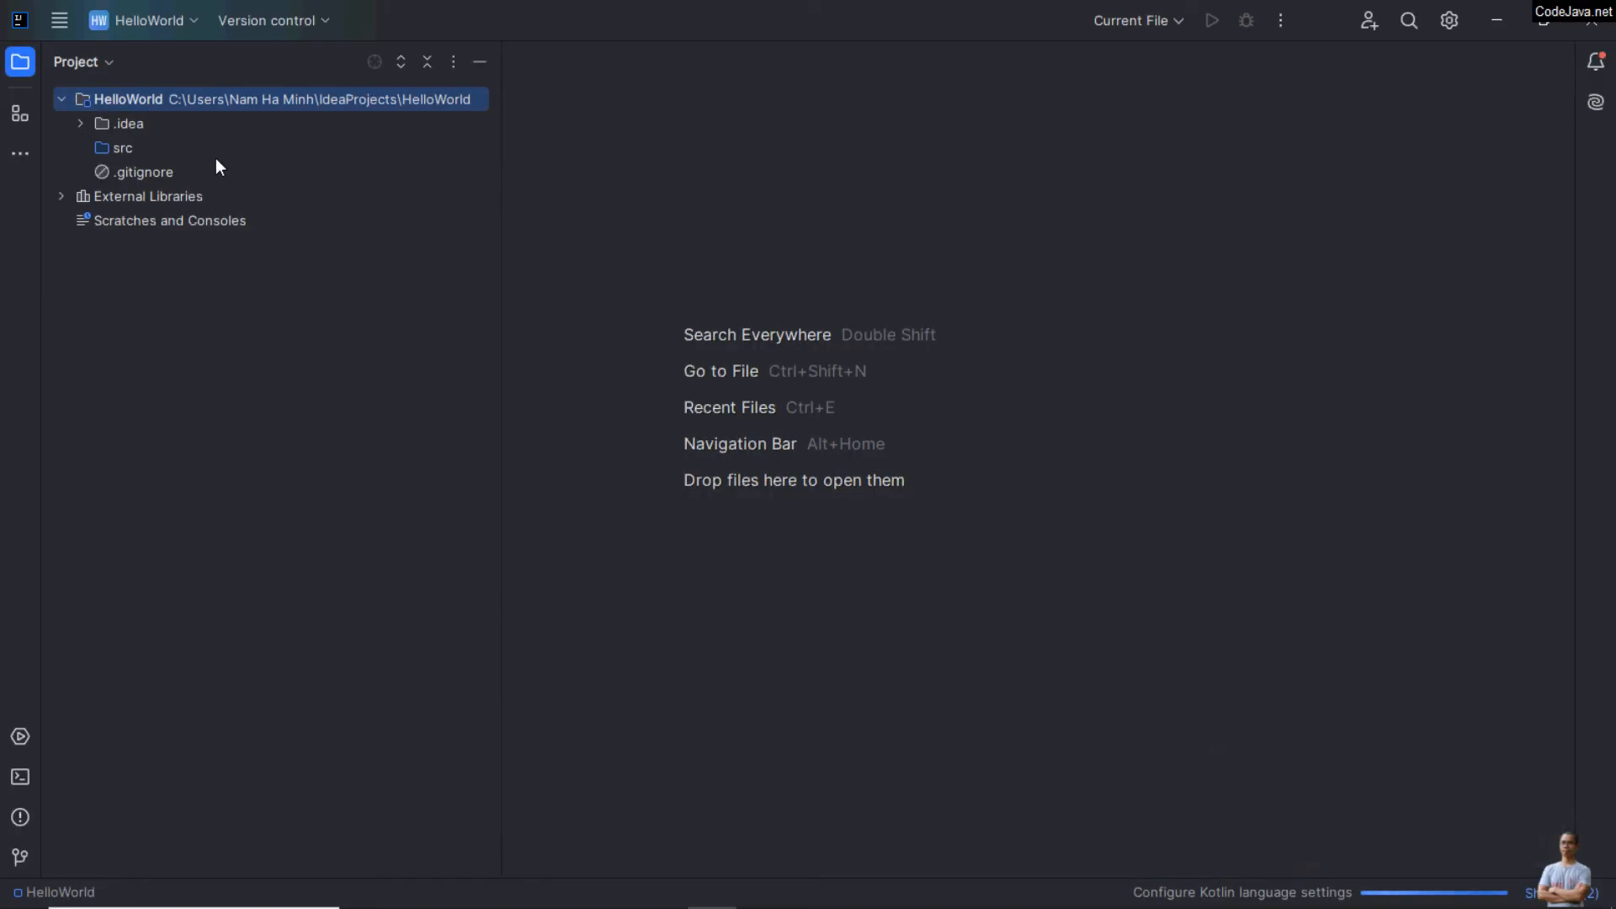
Step: Select the src folder and enlarge the IDE interface to 150%
{"action": "left_click", "coordinate": [108, 152]}
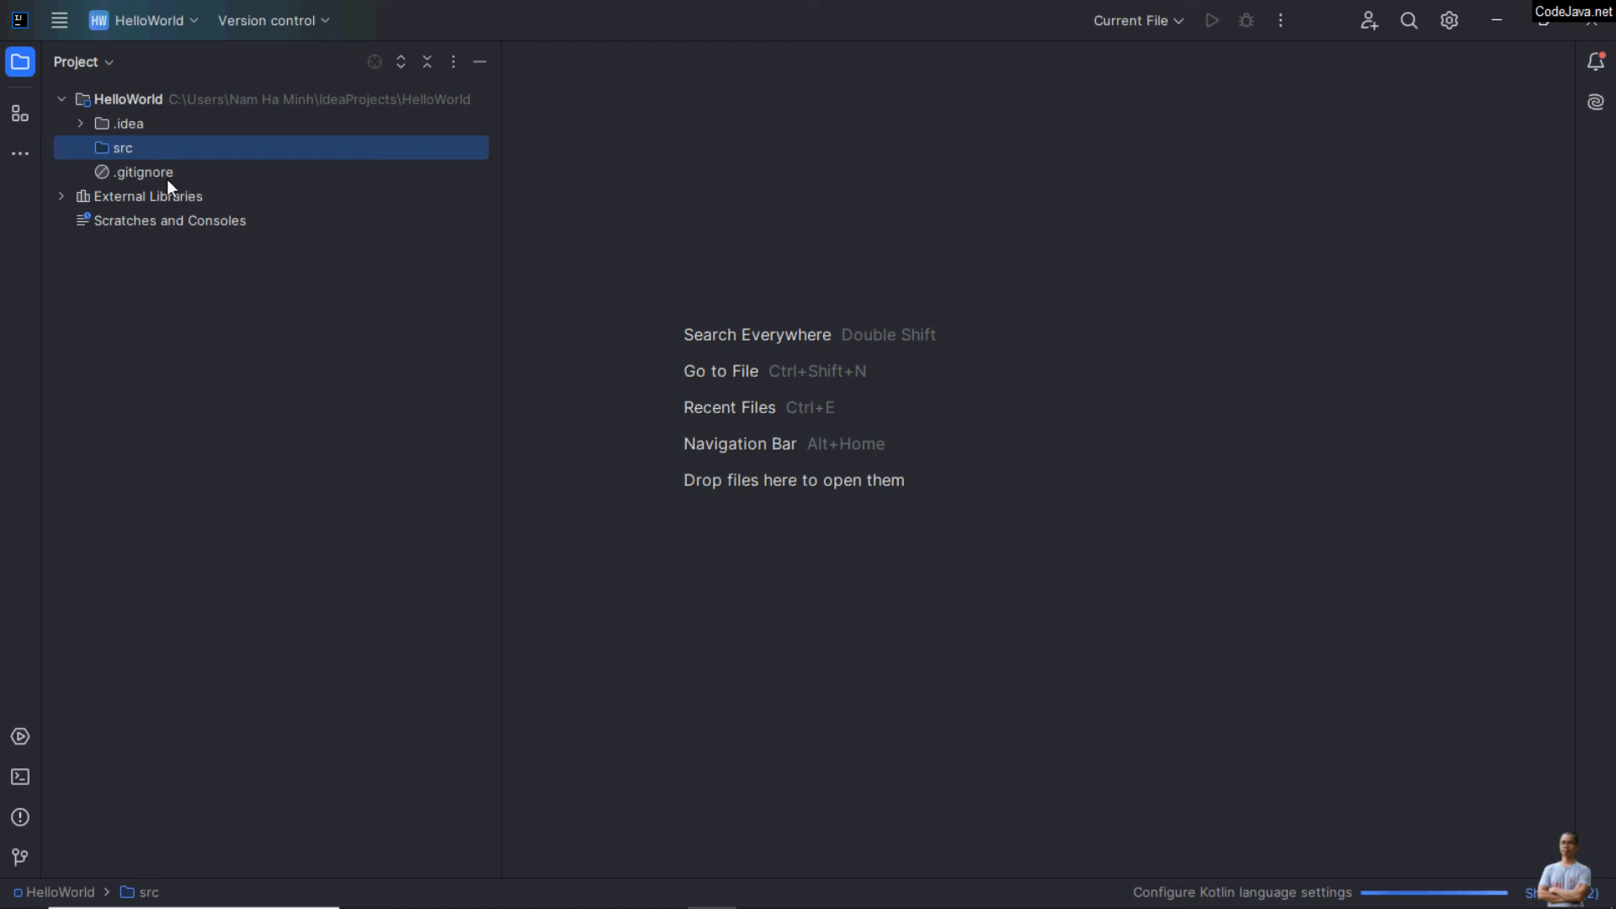
{"action": "key", "text": "ctrl+alt+shift+equal"}
{"action": "key", "text": "ctrl+alt+shift+equal"}
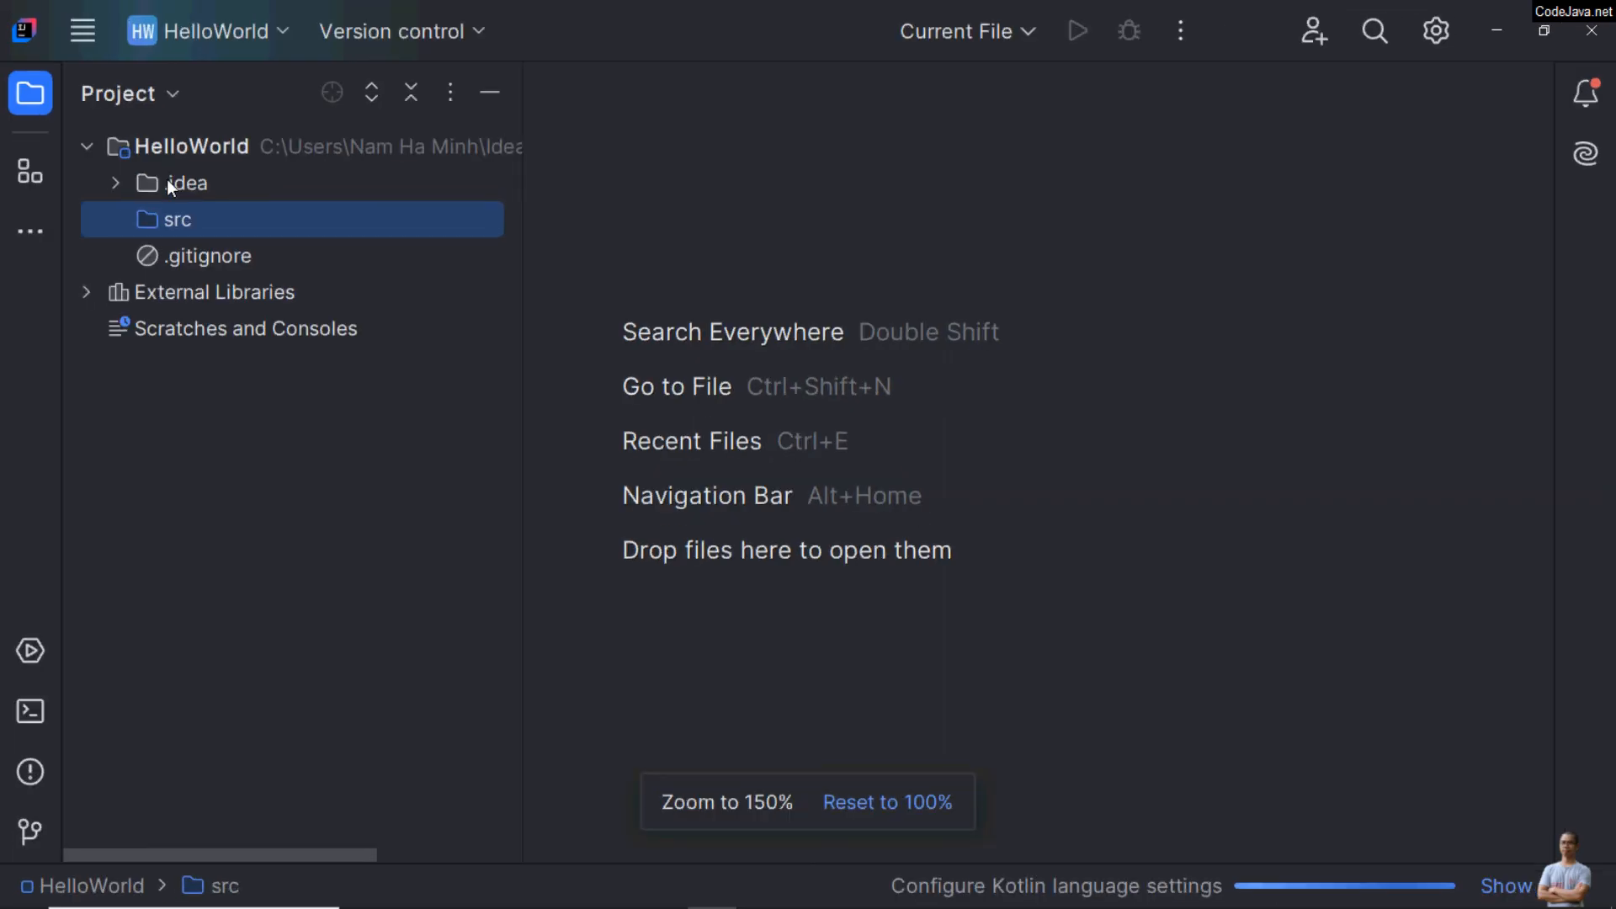
Step: Create a Java class named Main in the src folder
{"action": "right_click", "coordinate": [221, 225]}
{"action": "mouse_move", "coordinate": [619, 33]}
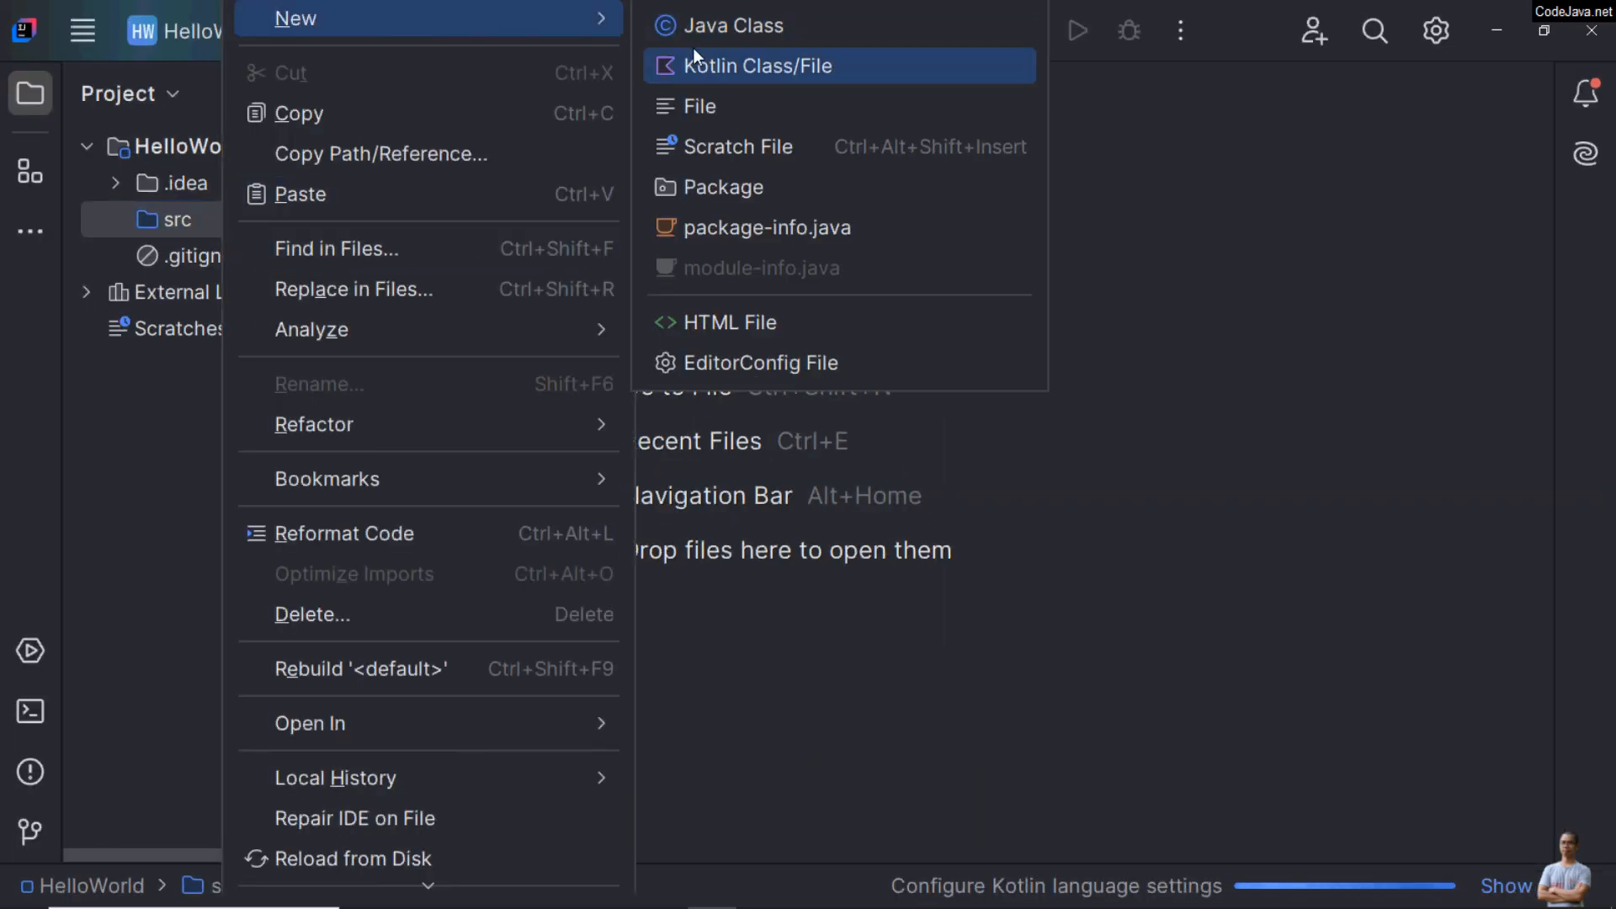
{"action": "left_click", "coordinate": [720, 27]}
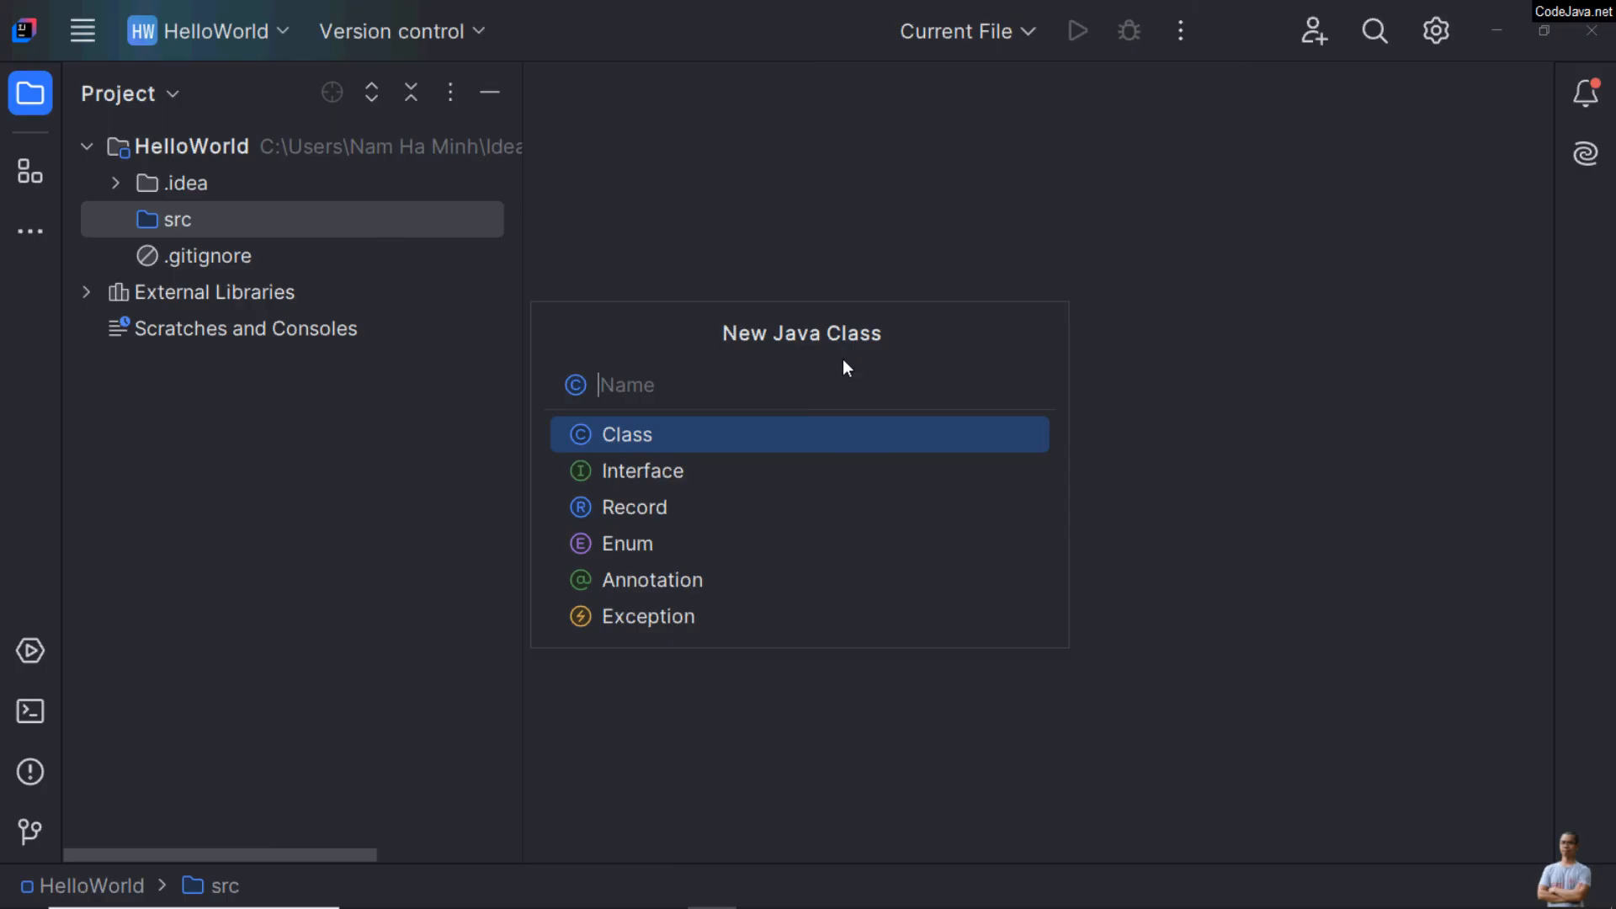
{"action": "type", "text": "Main"}
{"action": "key", "text": "Return"}
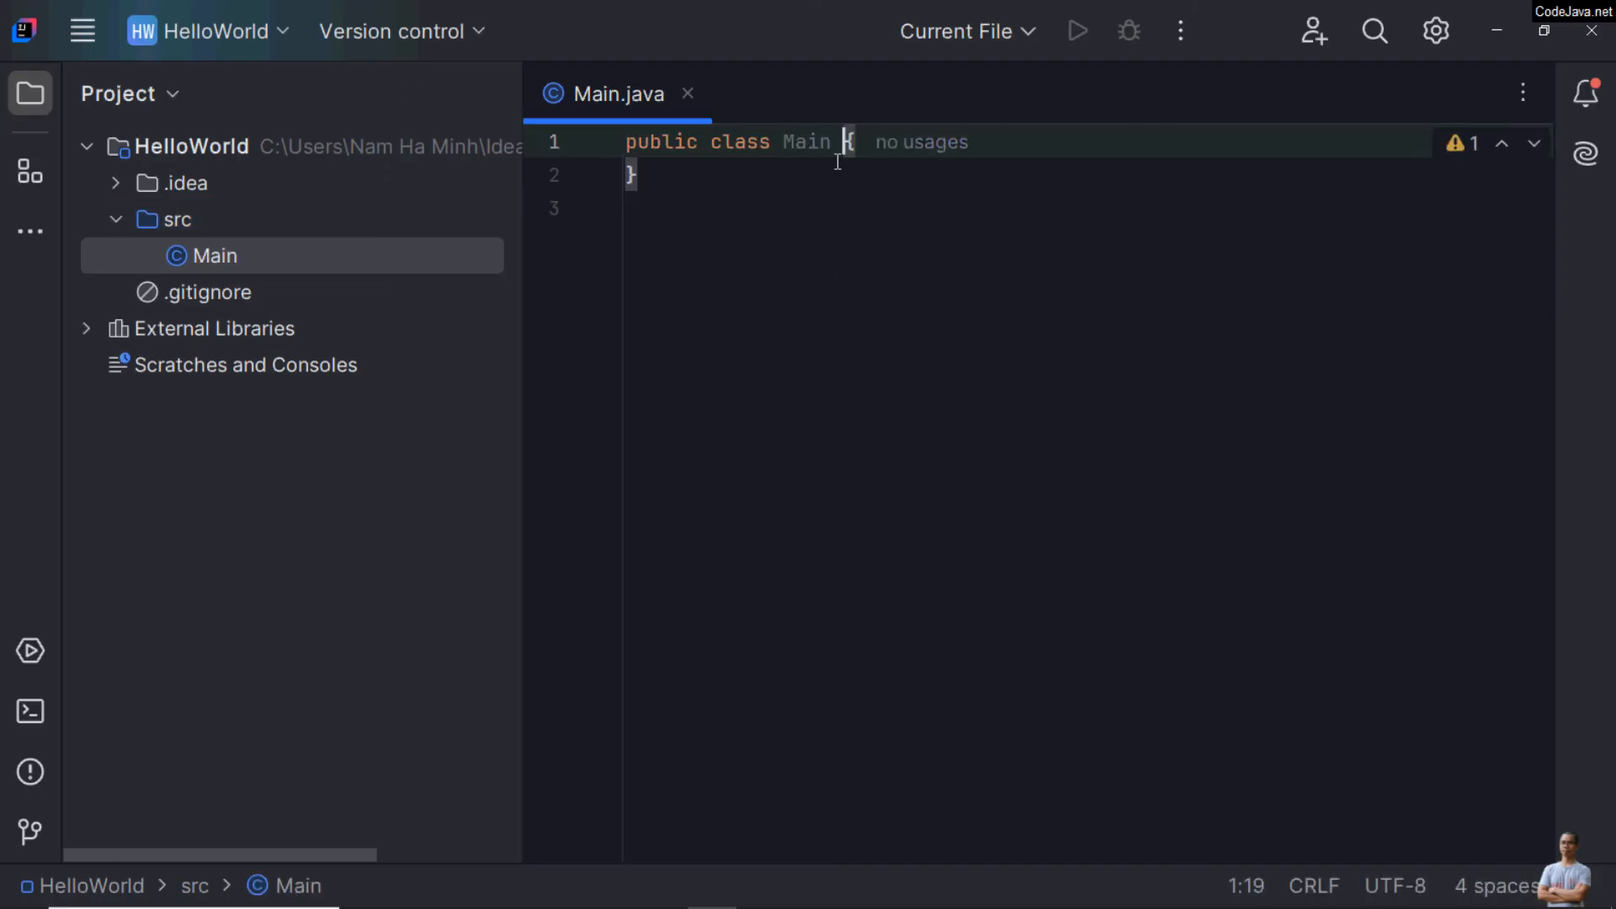
Step: Add a main(String[] args) method to the Main class using the main code template
{"action": "key", "text": "End"}
{"action": "key", "text": "Return"}
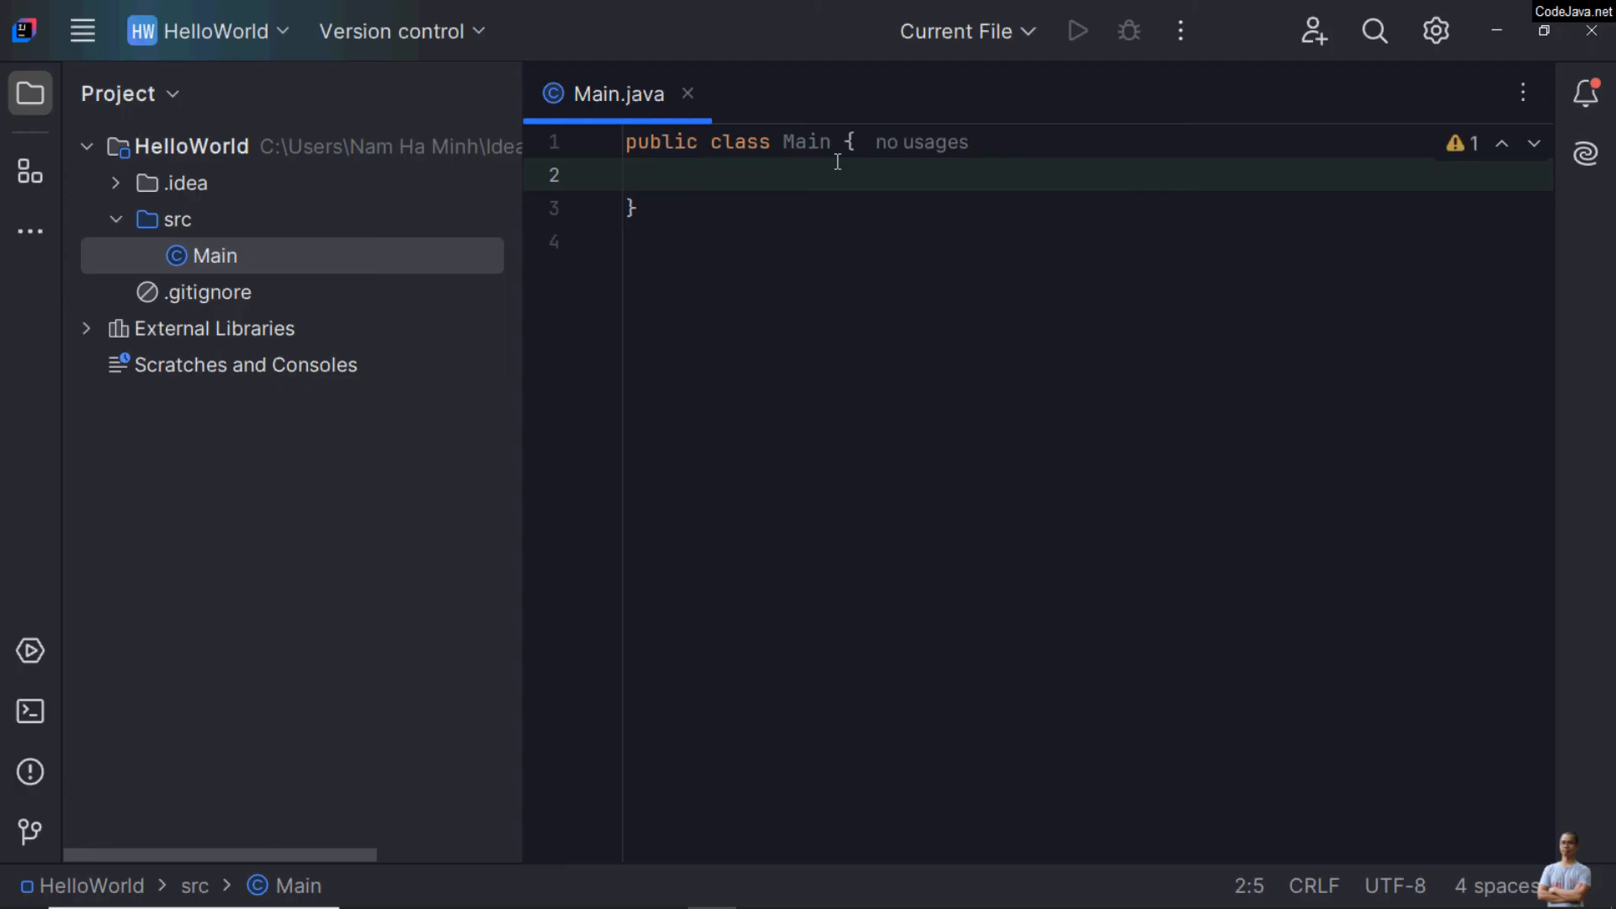
{"action": "type", "text": "main"}
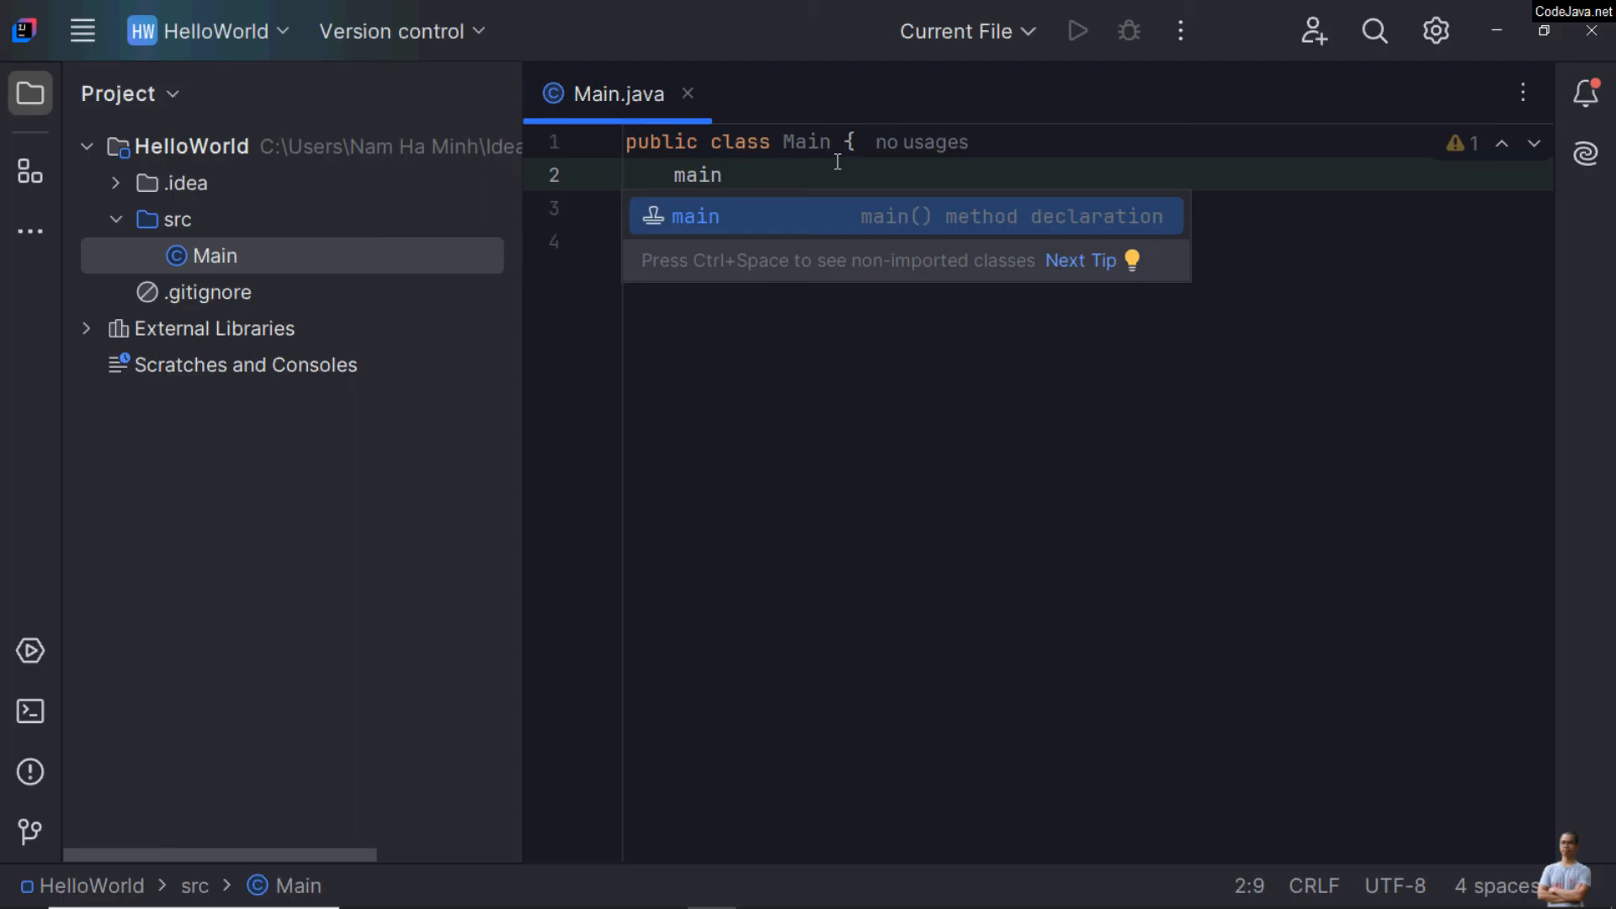
{"action": "key", "text": "Return"}
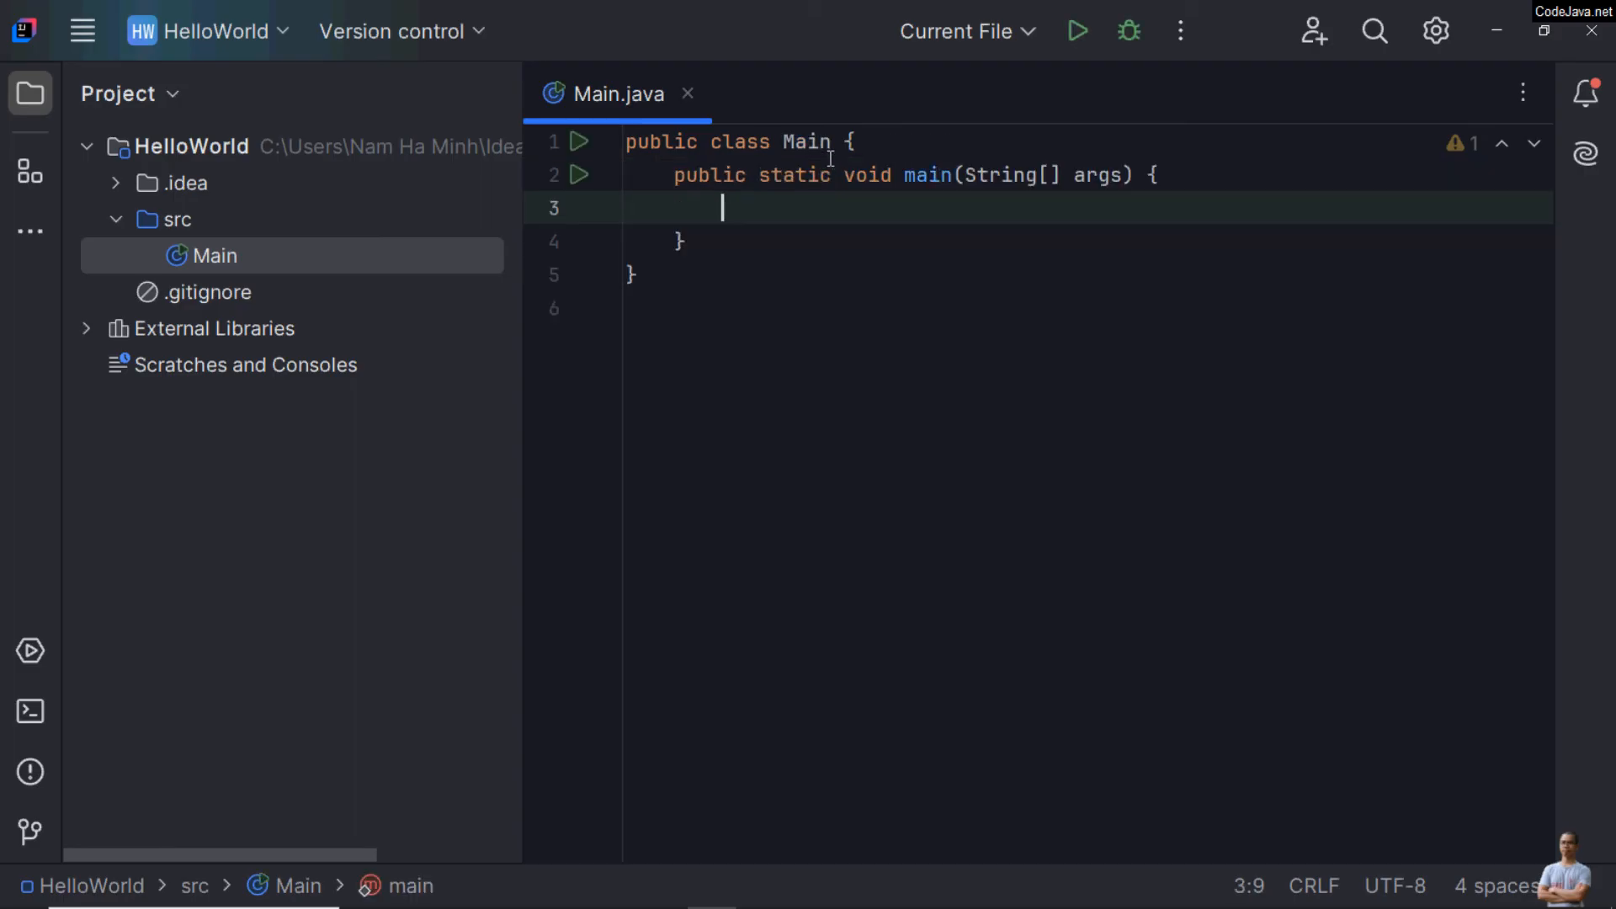
{"action": "left_click", "coordinate": [990, 175]}
{"action": "left_click", "coordinate": [831, 210]}
Step: Insert the declaration "package net.codejava;" above the Main class, followed by a blank line
{"action": "left_click", "coordinate": [941, 145]}
{"action": "key", "text": "Home"}
{"action": "key", "text": "Return"}
{"action": "key", "text": "Up"}
{"action": "type", "text": "pack"}
{"action": "key", "text": "Return"}
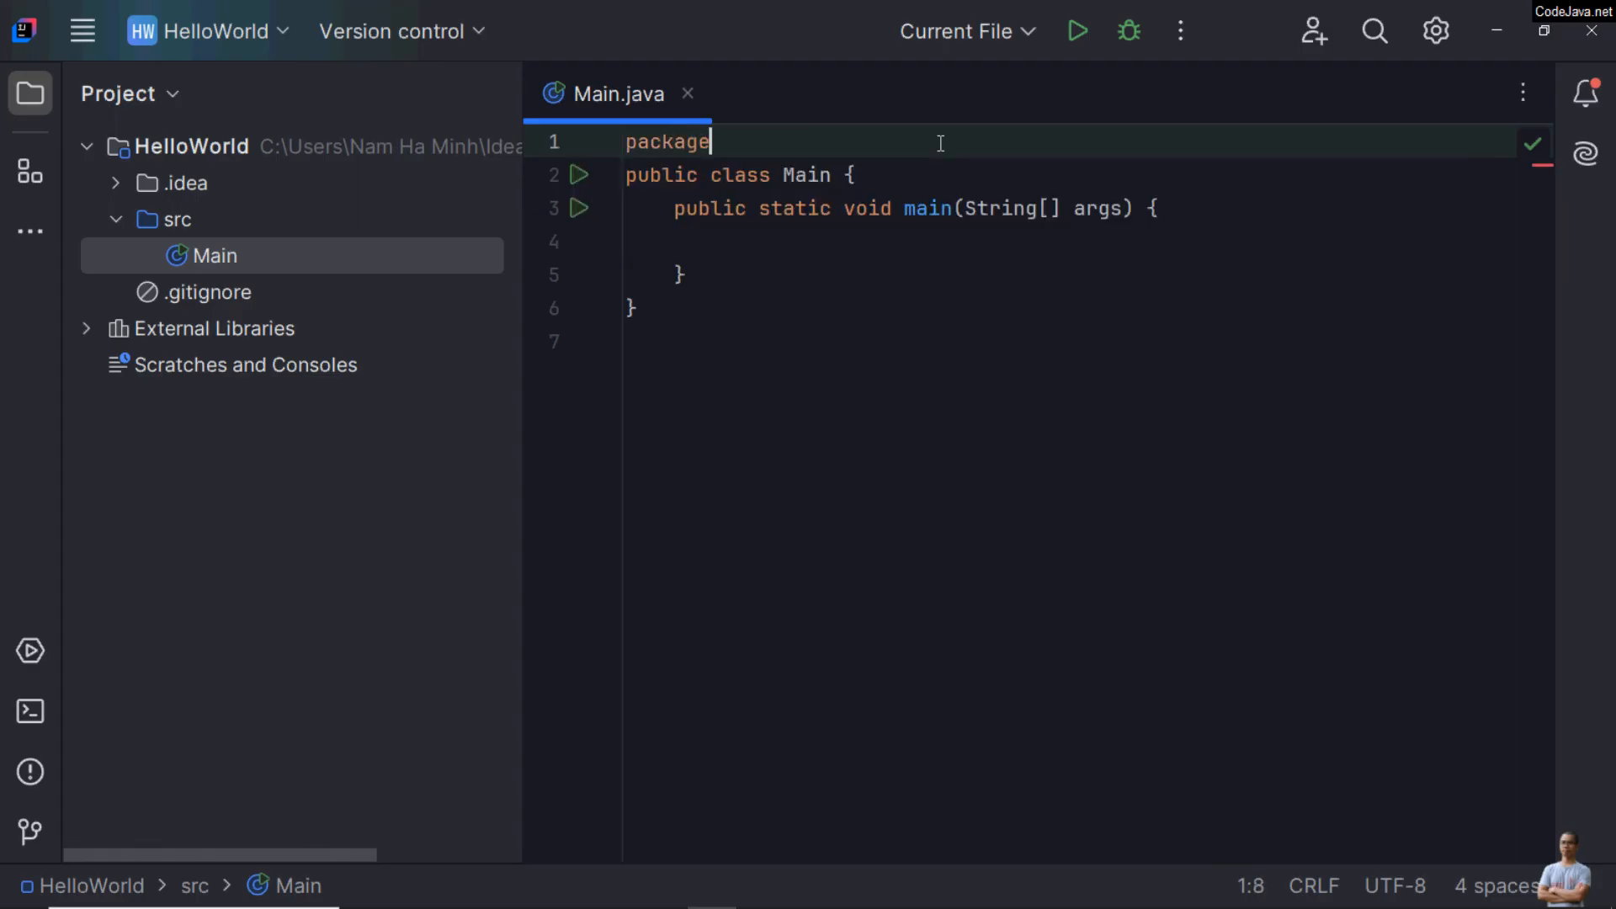
{"action": "type", "text": "net.codejava;"}
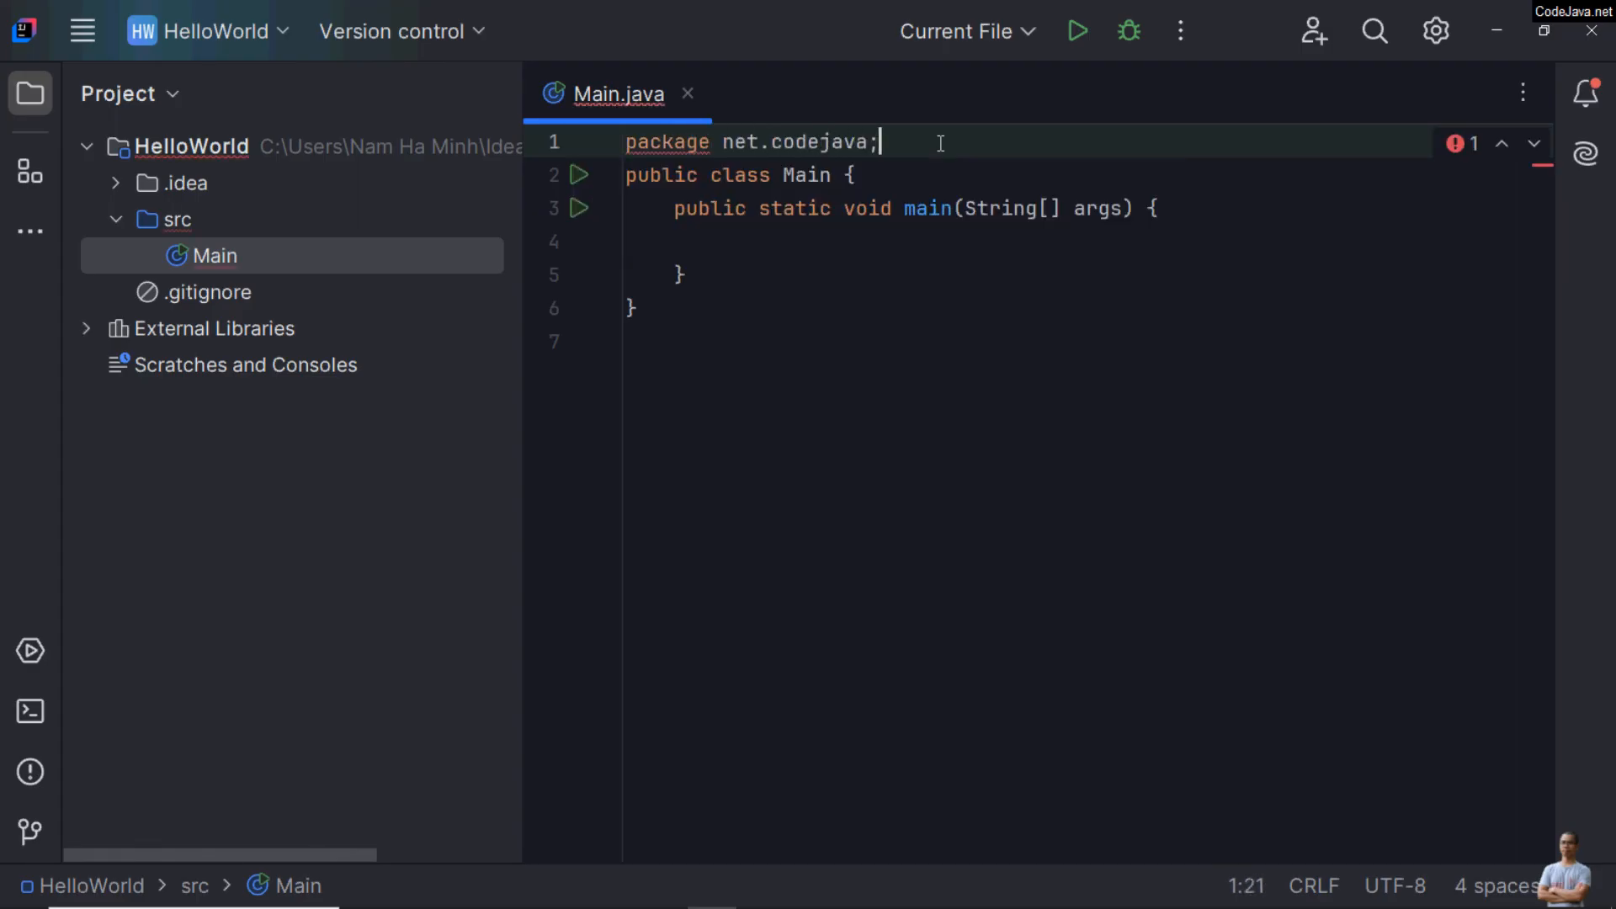
{"action": "key", "text": "Return"}
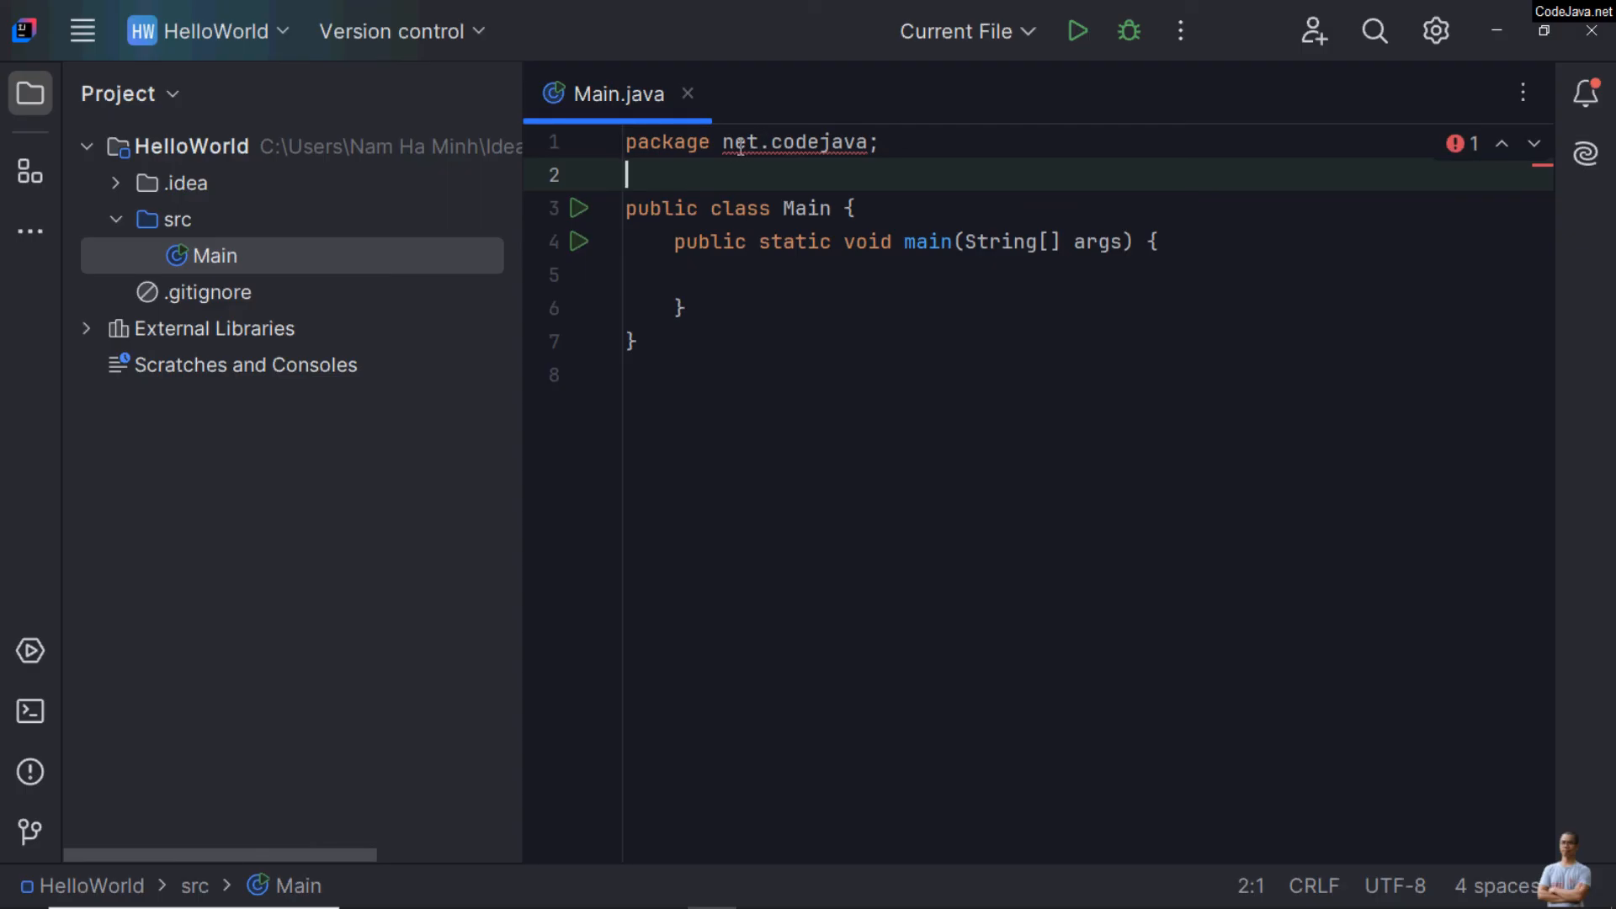
Step: Apply the quick fix that moves Main to package 'net.codejava' and show the package's contents in the project tree
{"action": "mouse_move", "coordinate": [722, 145]}
{"action": "left_click", "coordinate": [745, 143]}
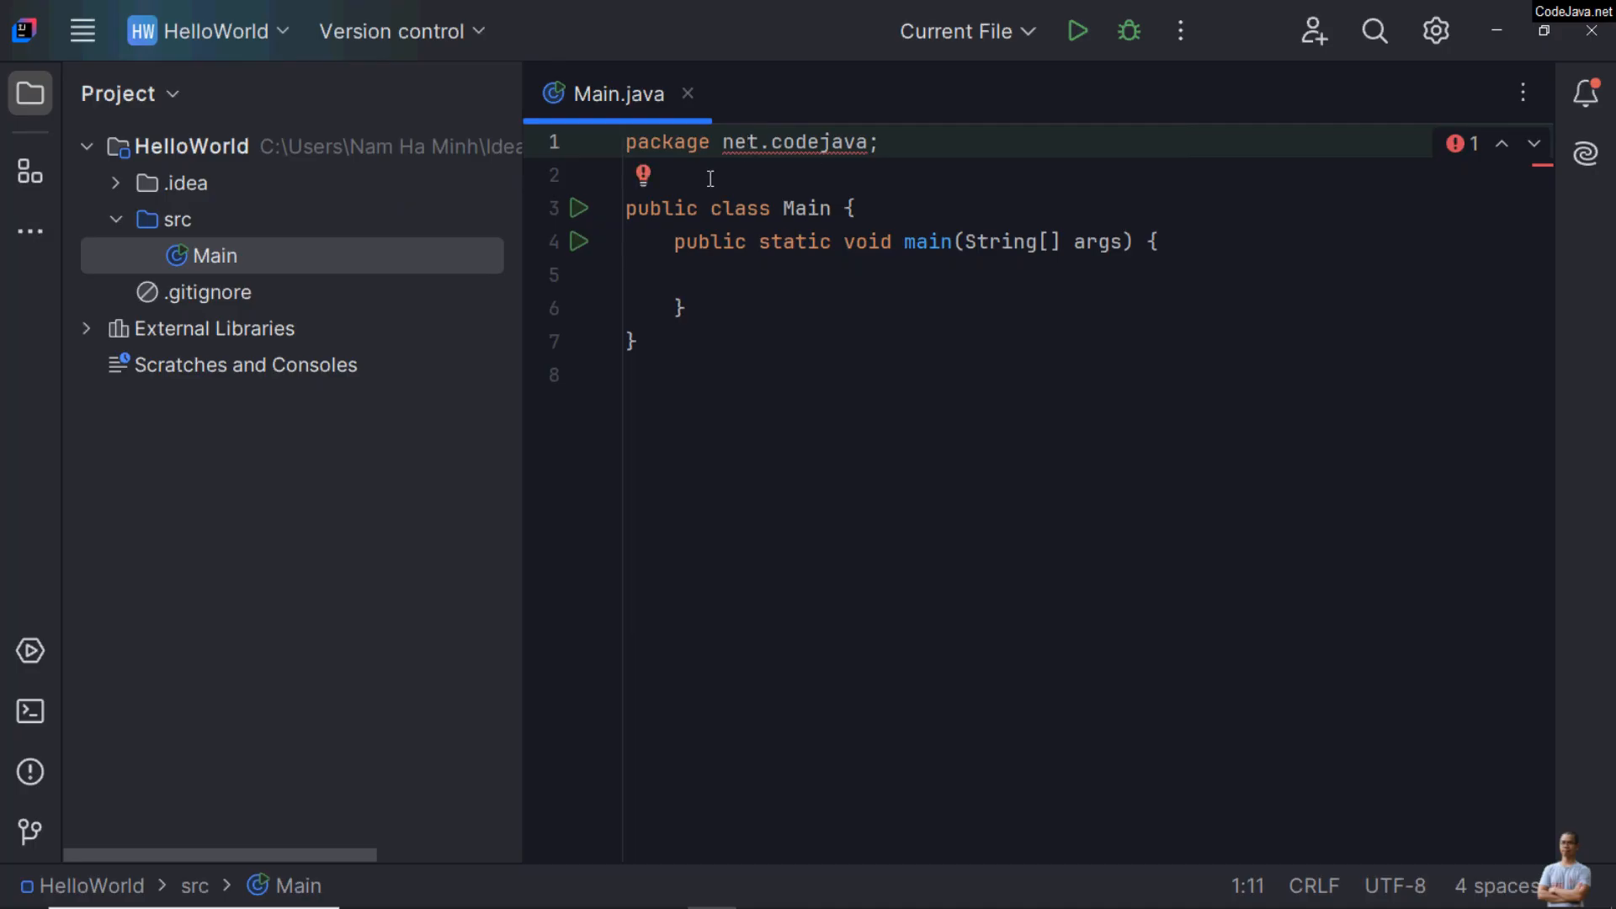
{"action": "left_click", "coordinate": [655, 179]}
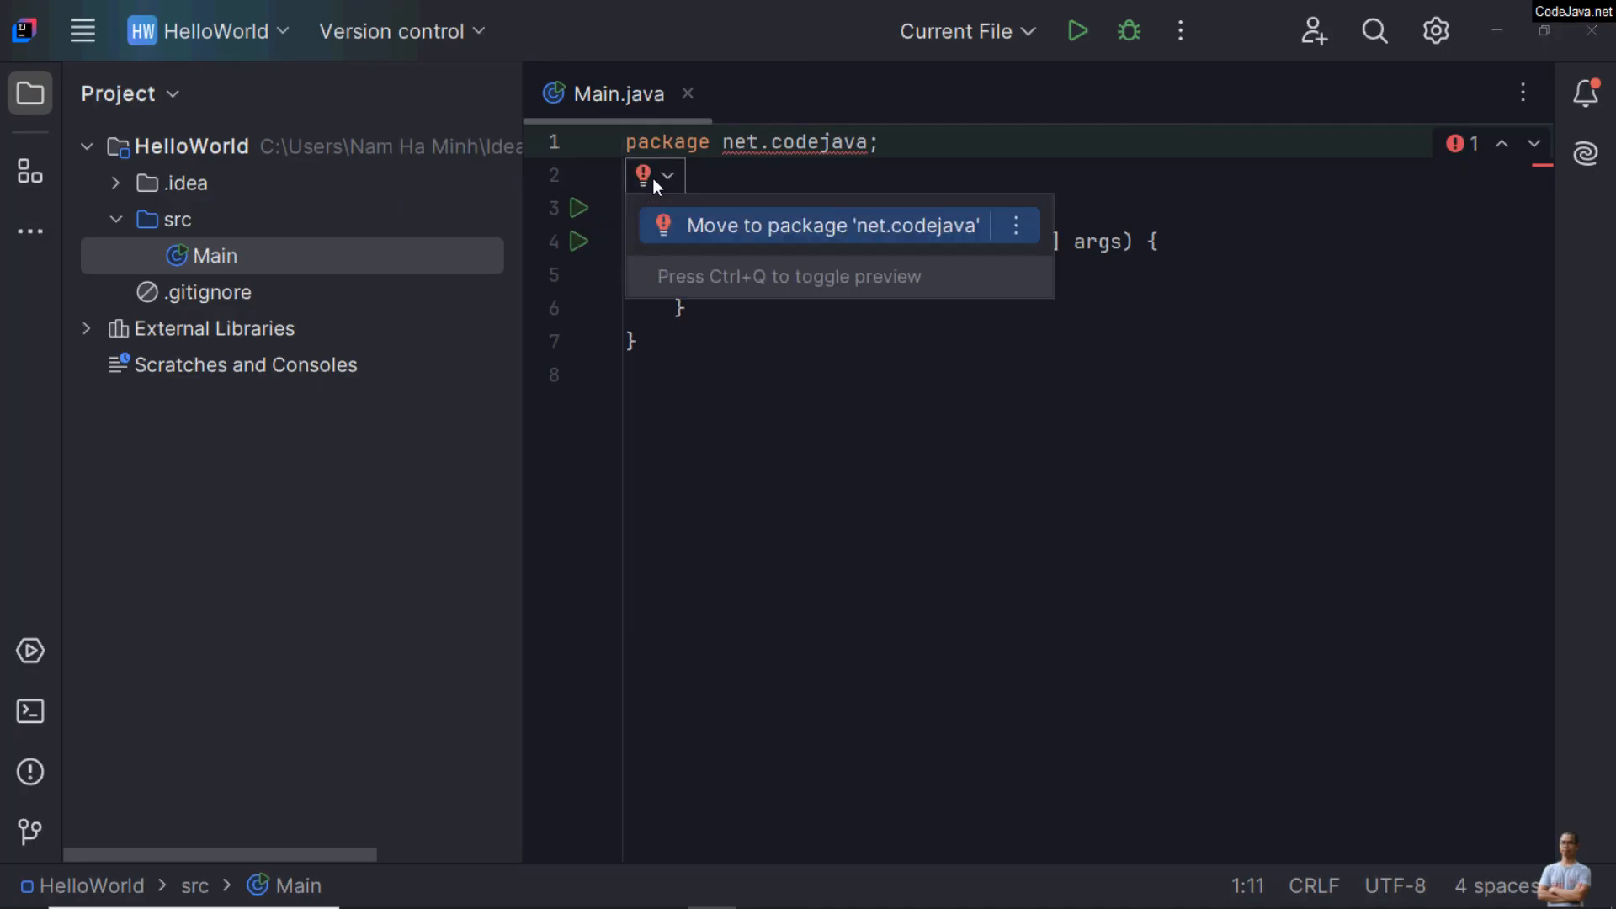
{"action": "left_click", "coordinate": [822, 246]}
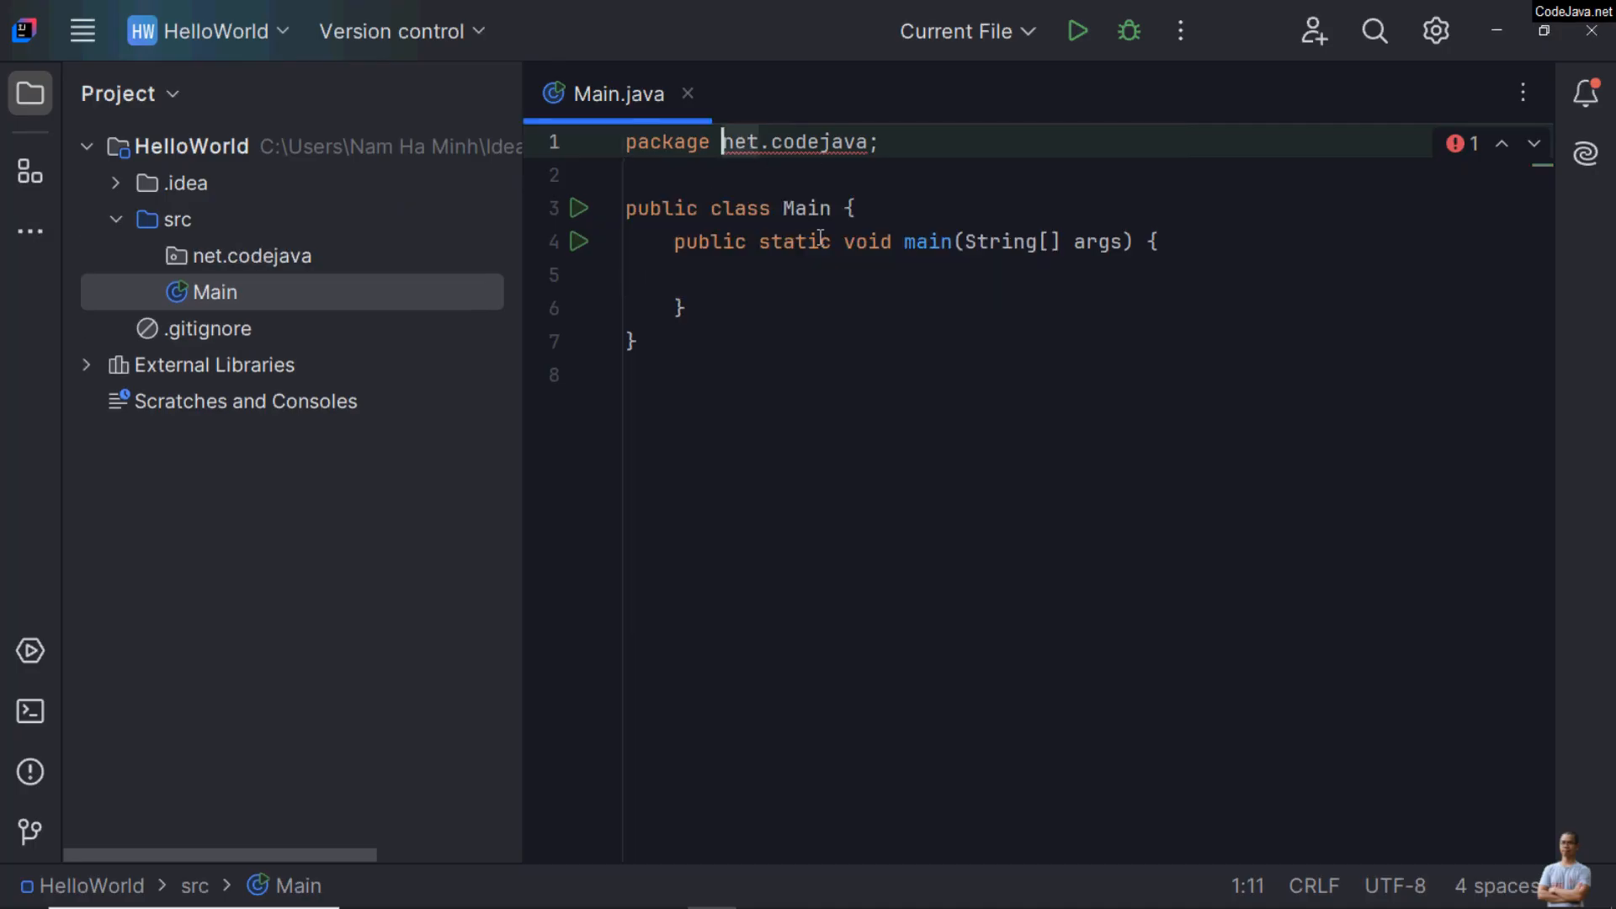
{"action": "left_click", "coordinate": [145, 255]}
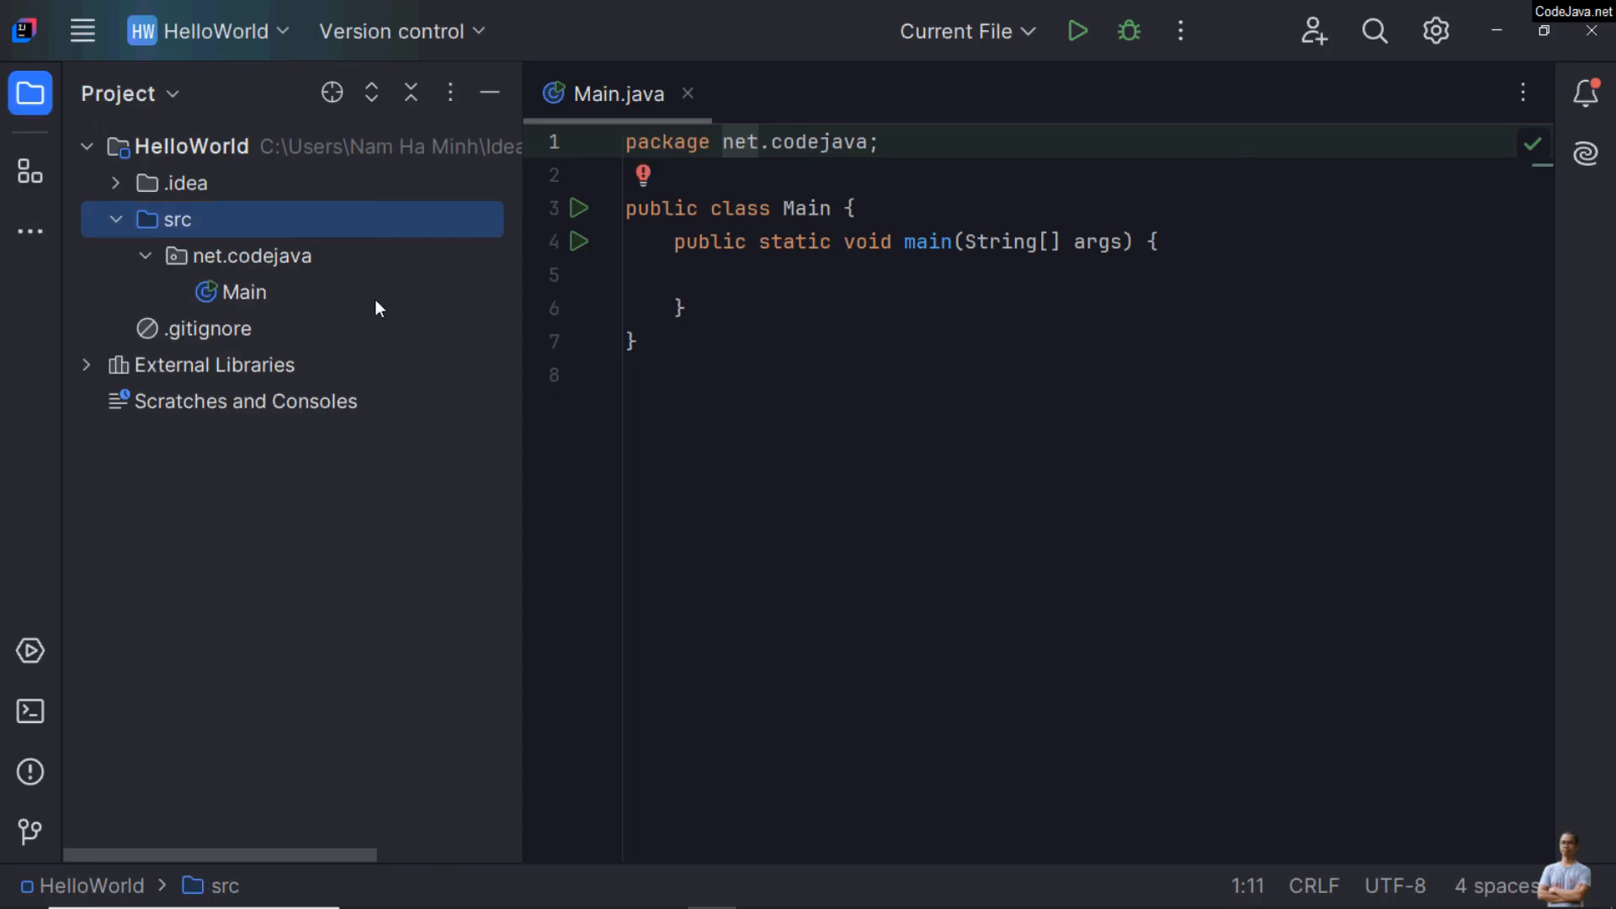
{"action": "left_click", "coordinate": [242, 261]}
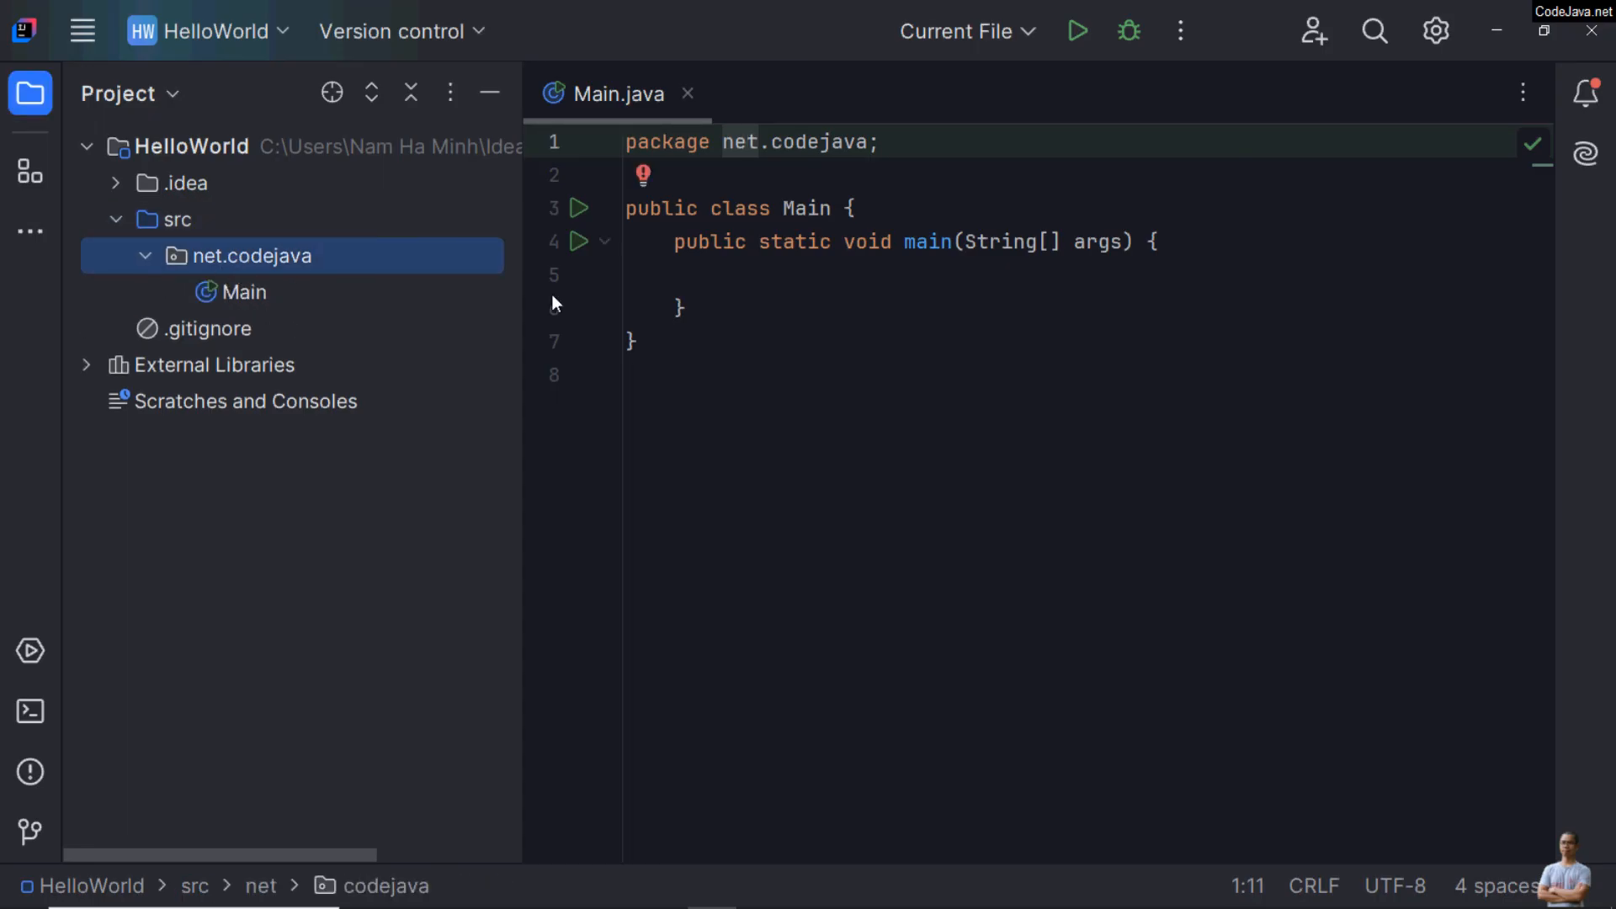
Step: Use the sout template in the main method to print "Hello World Java!"
{"action": "left_click", "coordinate": [729, 296]}
{"action": "left_click", "coordinate": [878, 281]}
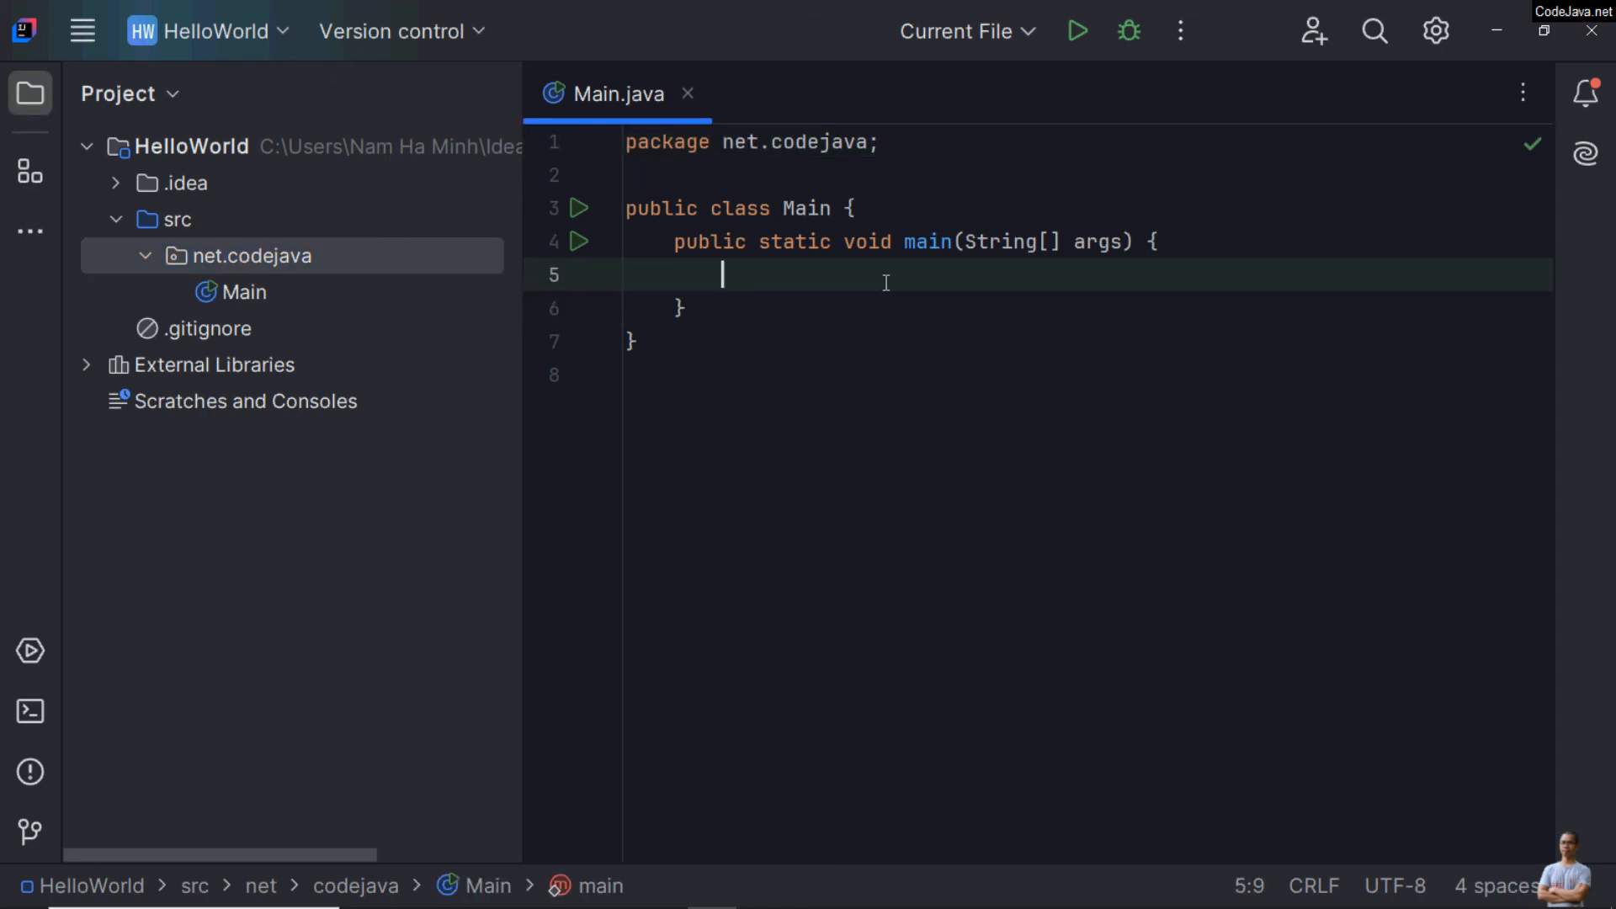
{"action": "type", "text": "sout"}
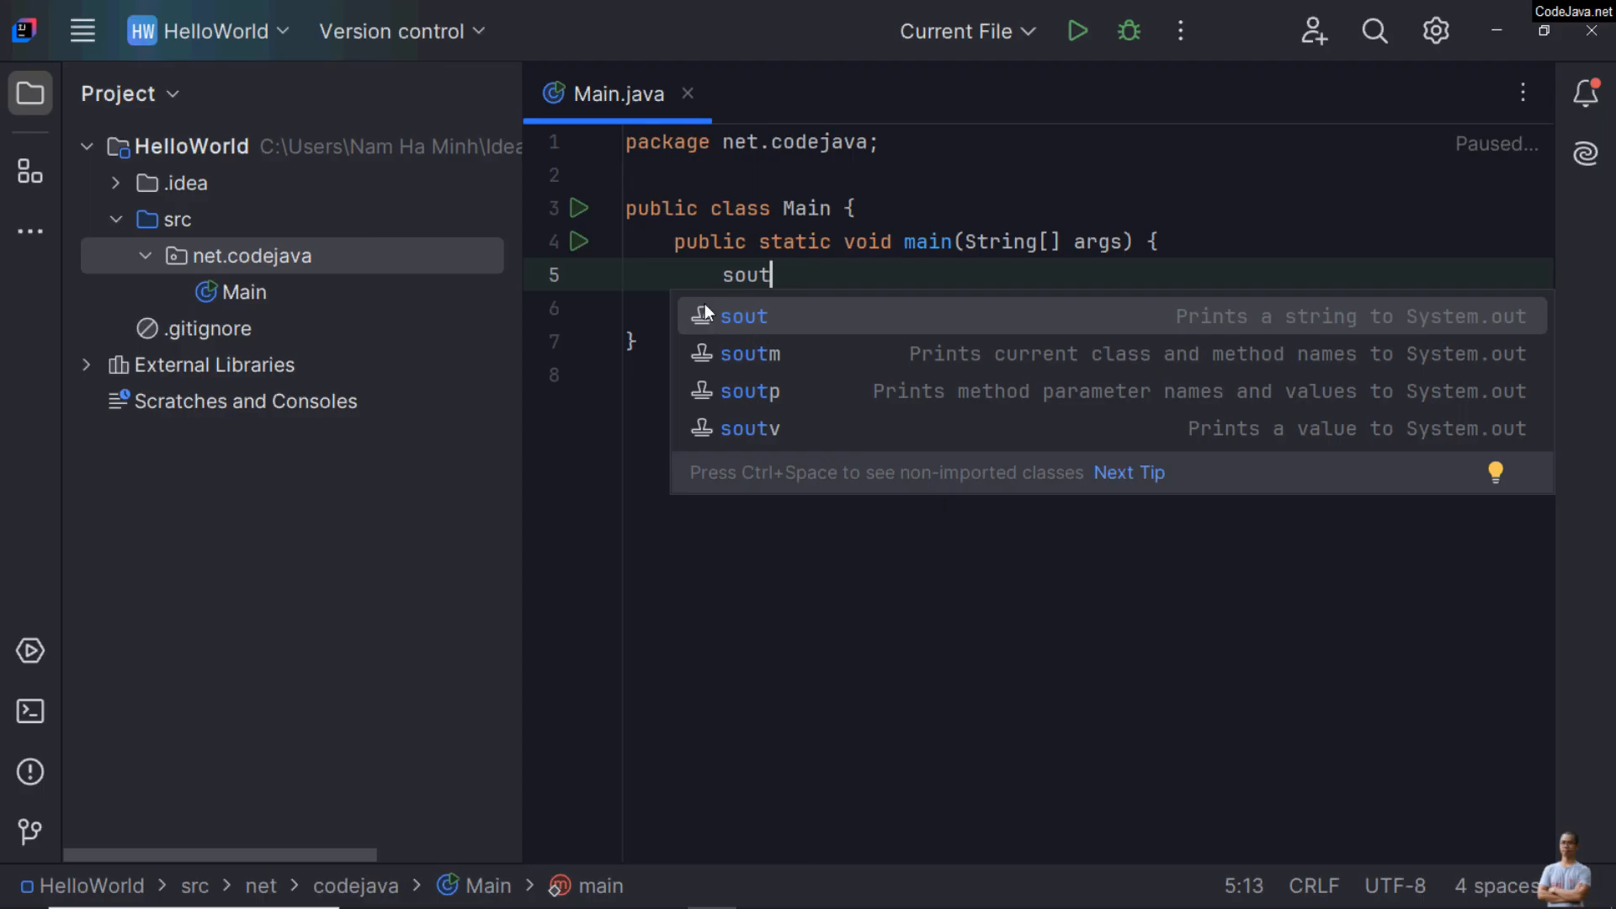
{"action": "left_click", "coordinate": [760, 317]}
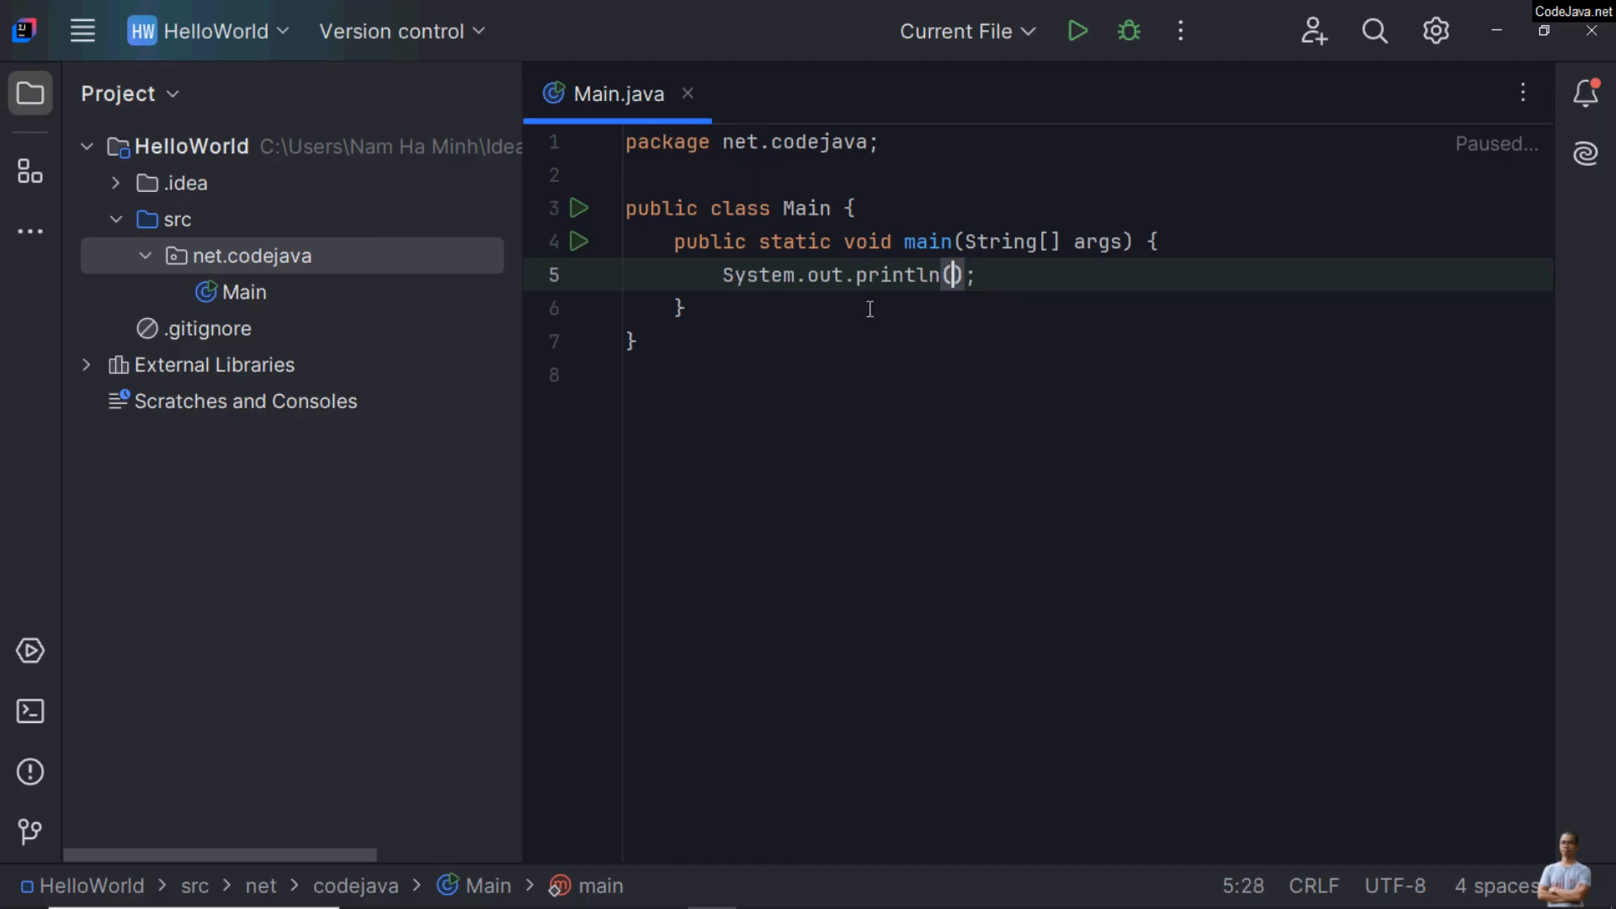
{"action": "type", "text": "\"Hello"}
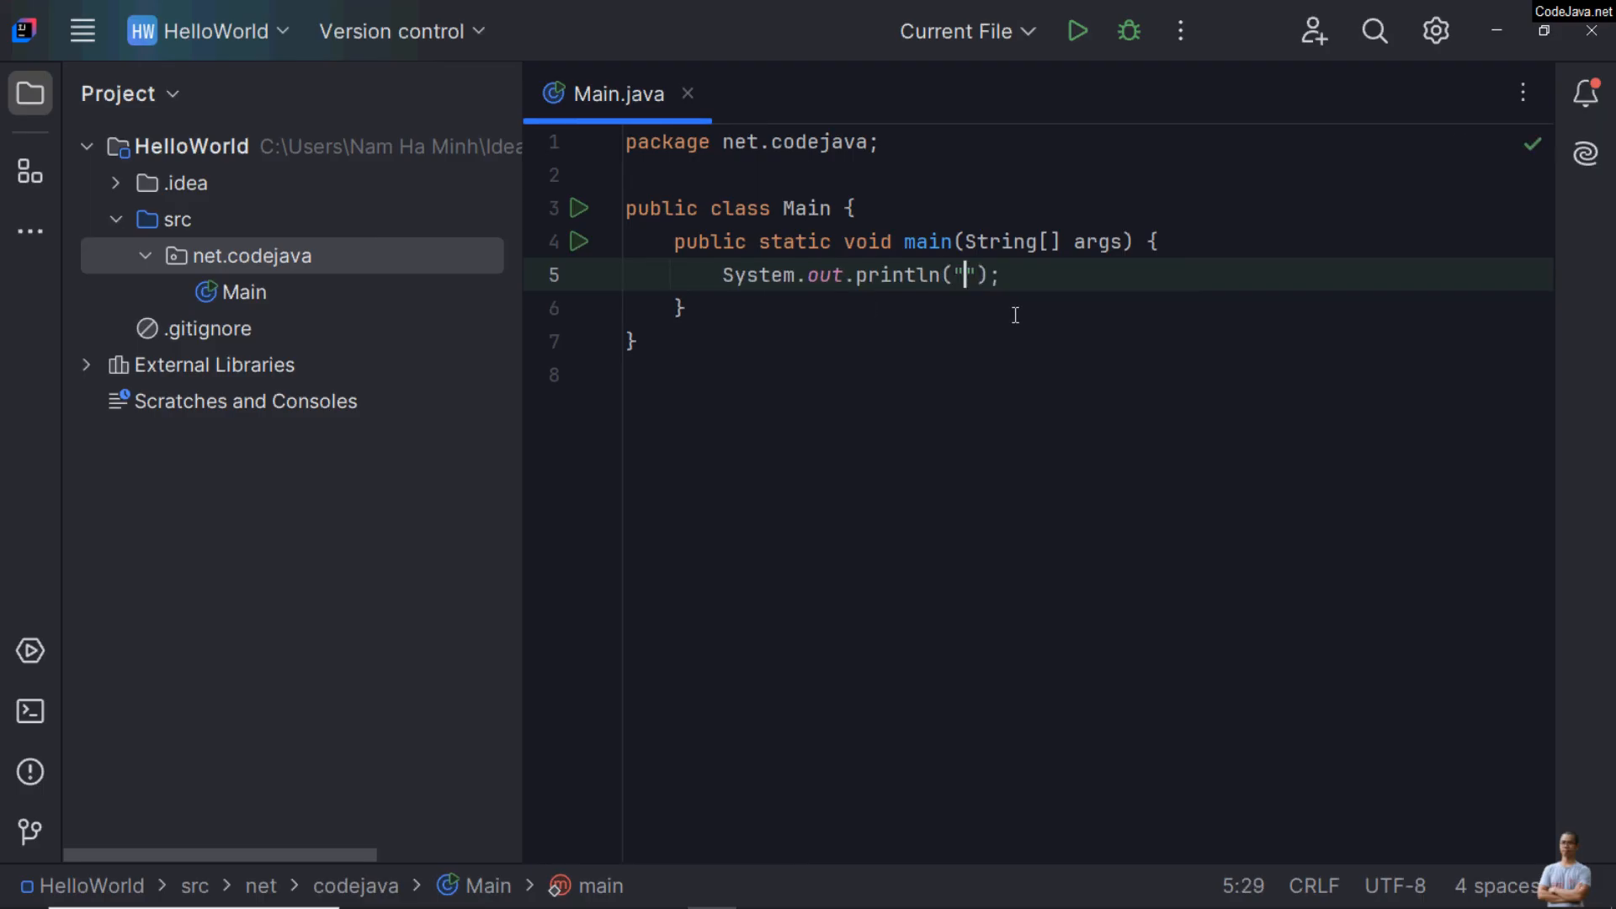
{"action": "type", "text": " World Ja"}
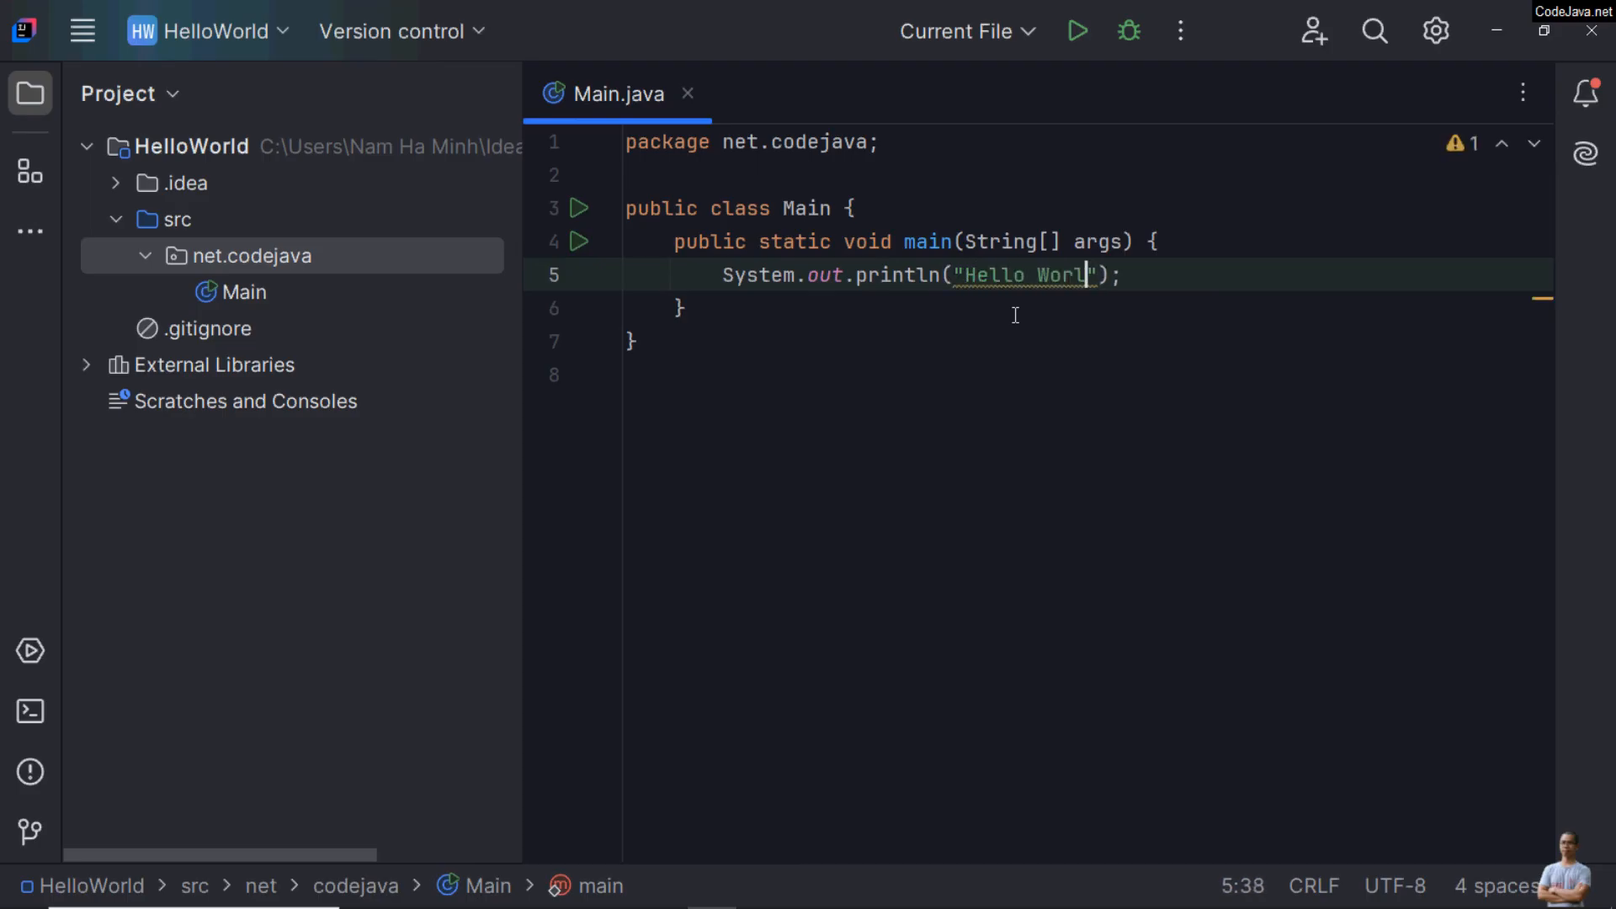
{"action": "type", "text": "va!"}
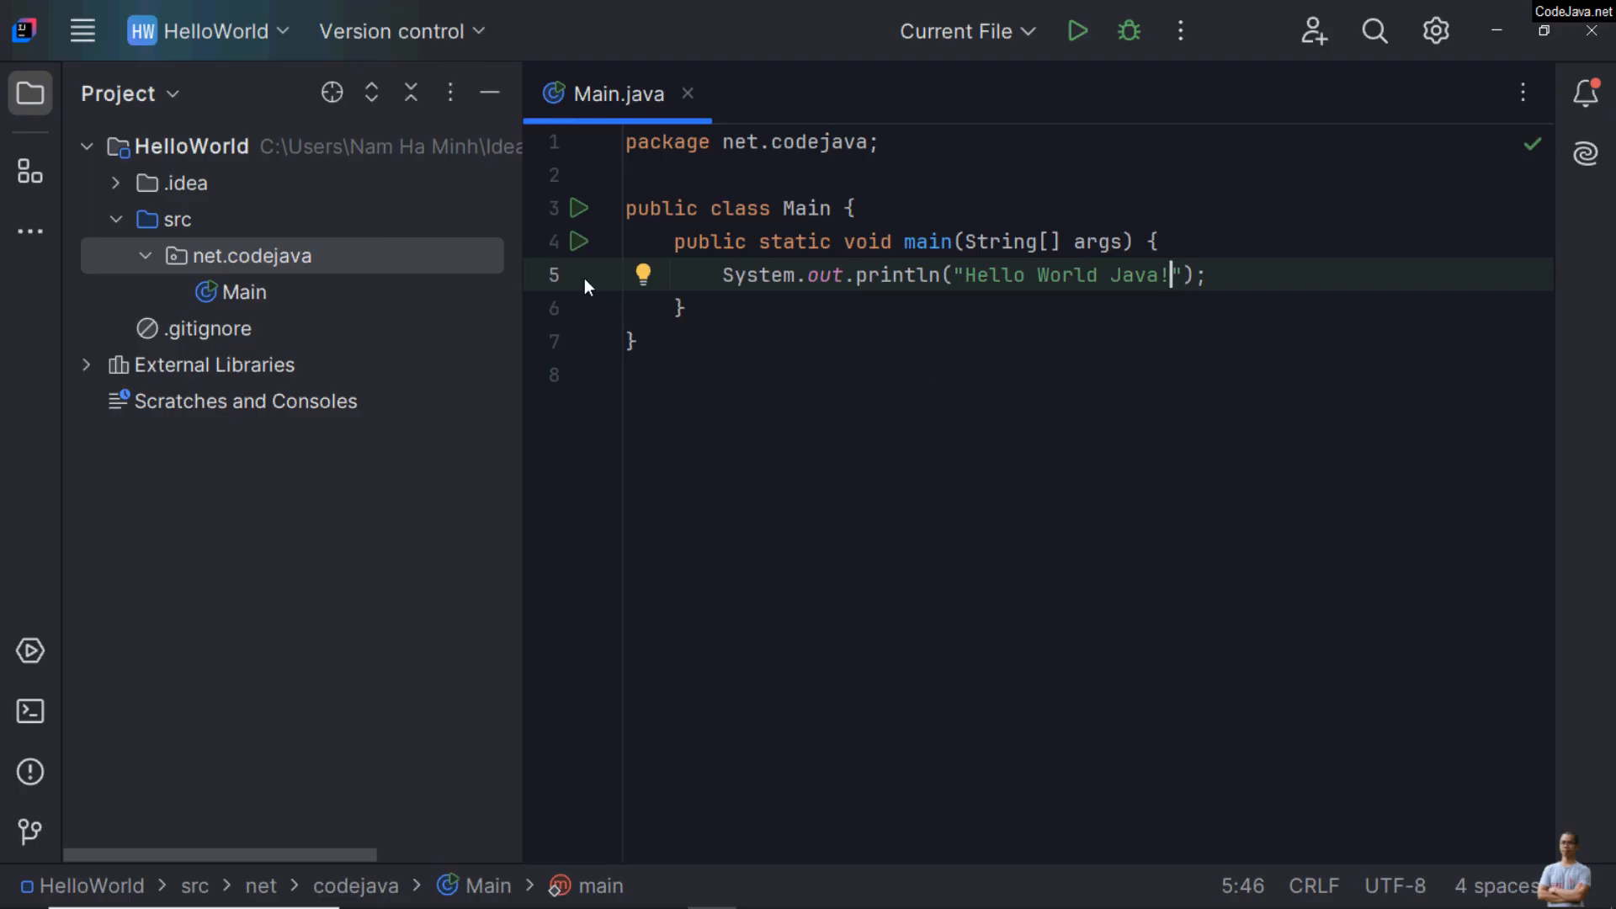
{"action": "left_click", "coordinate": [617, 250]}
{"action": "left_click", "coordinate": [617, 250]}
{"action": "left_click", "coordinate": [842, 376]}
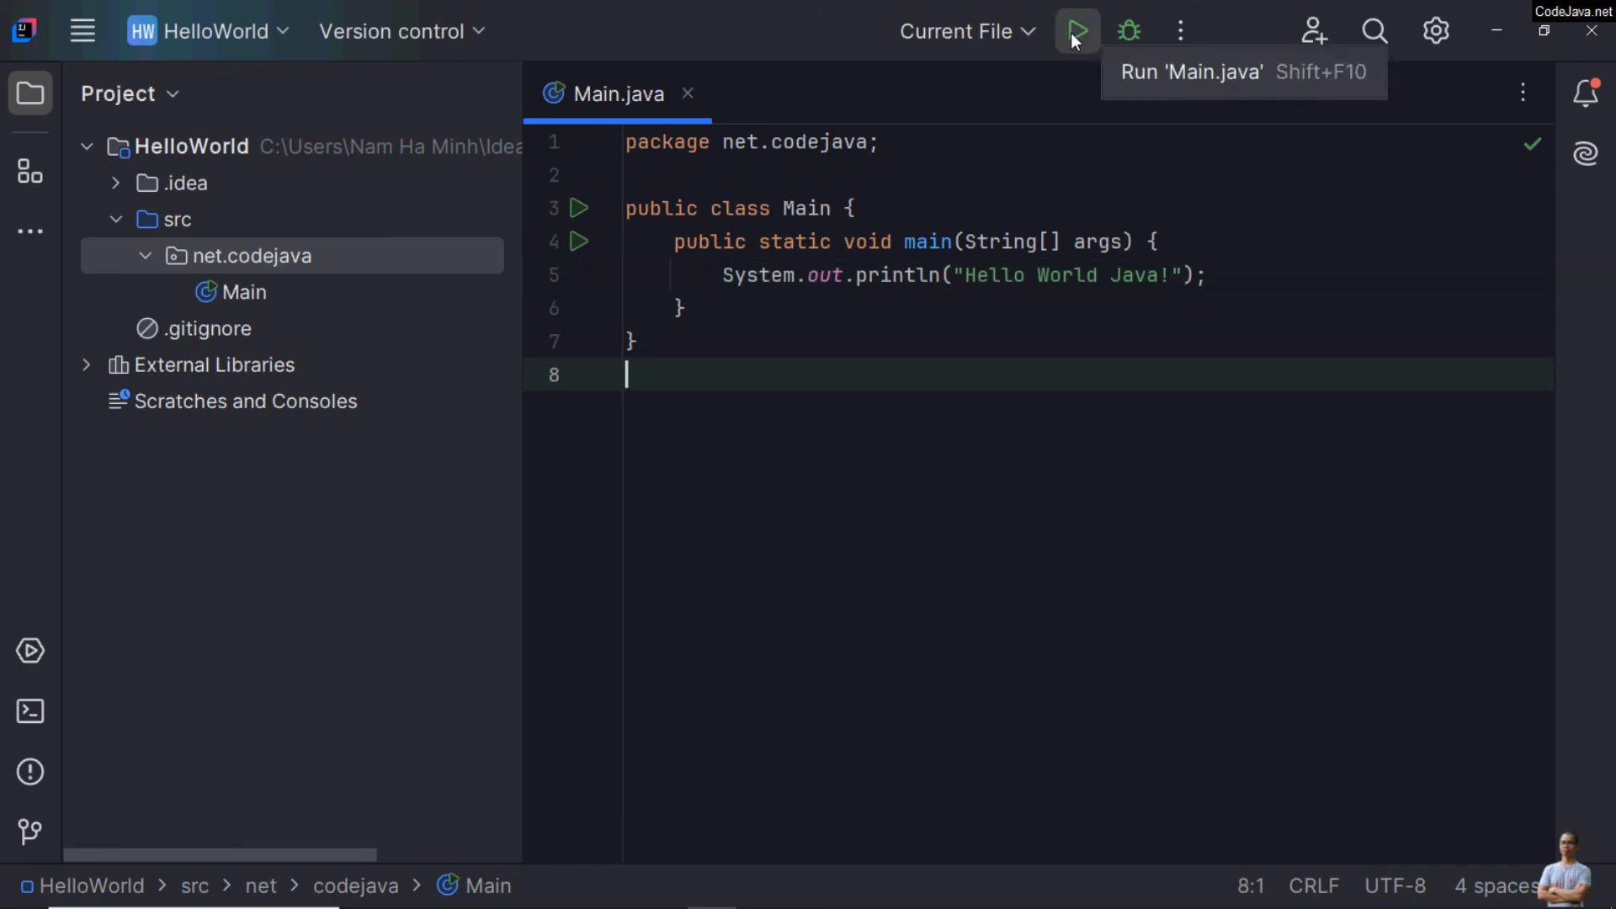
Step: Run Main.main() from the Main class in the project tree
{"action": "right_click", "coordinate": [337, 143]}
{"action": "left_click", "coordinate": [250, 295]}
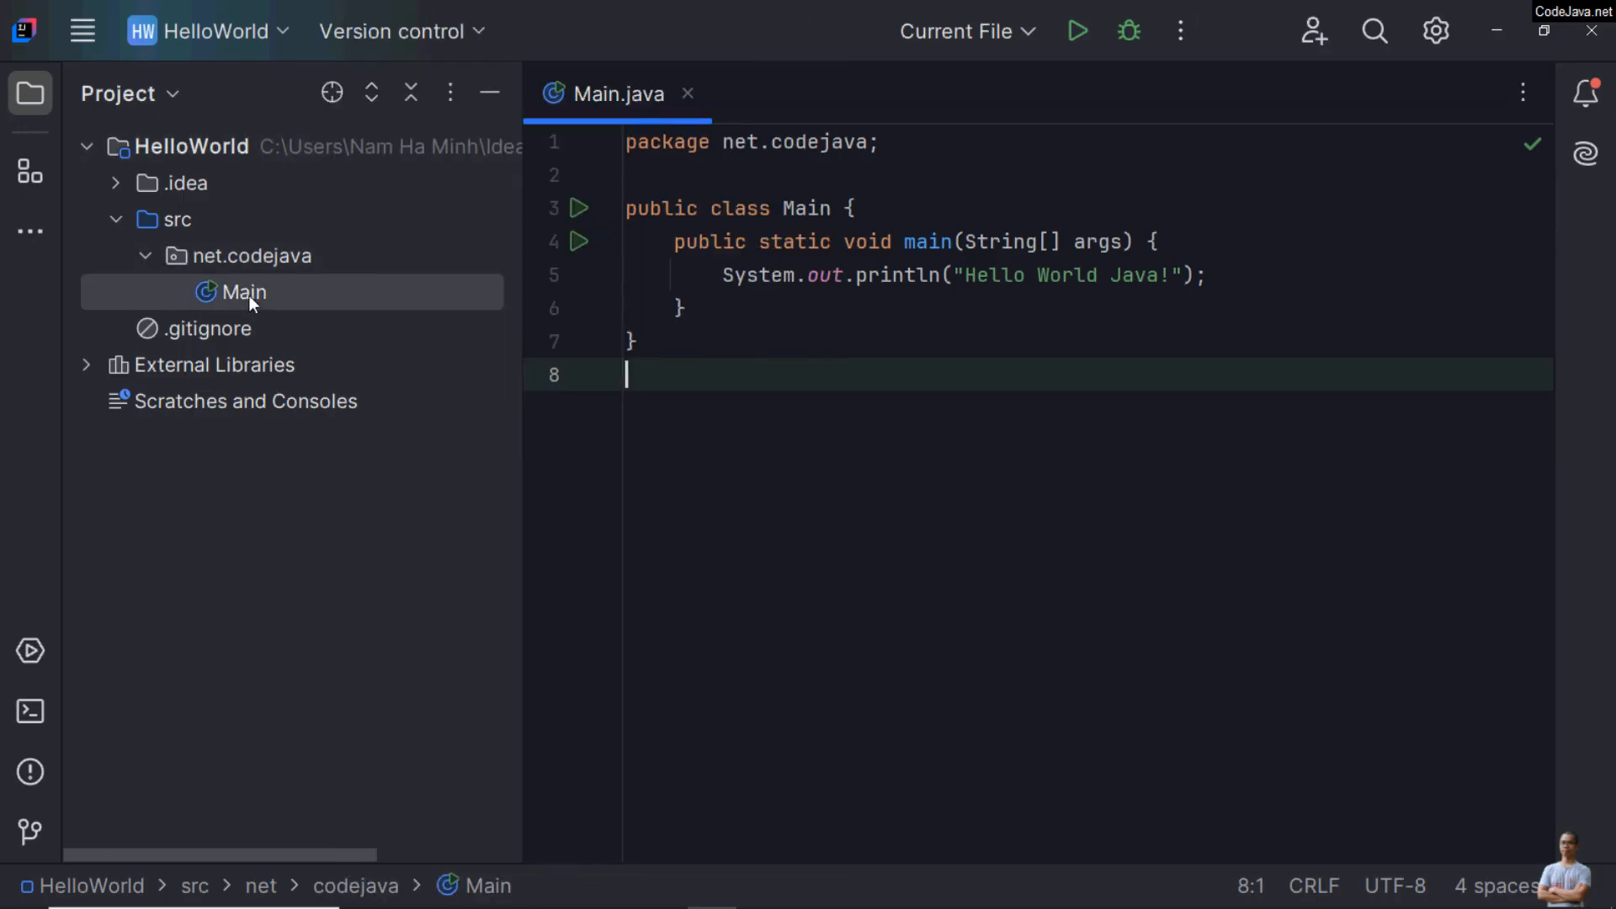
{"action": "right_click", "coordinate": [249, 295]}
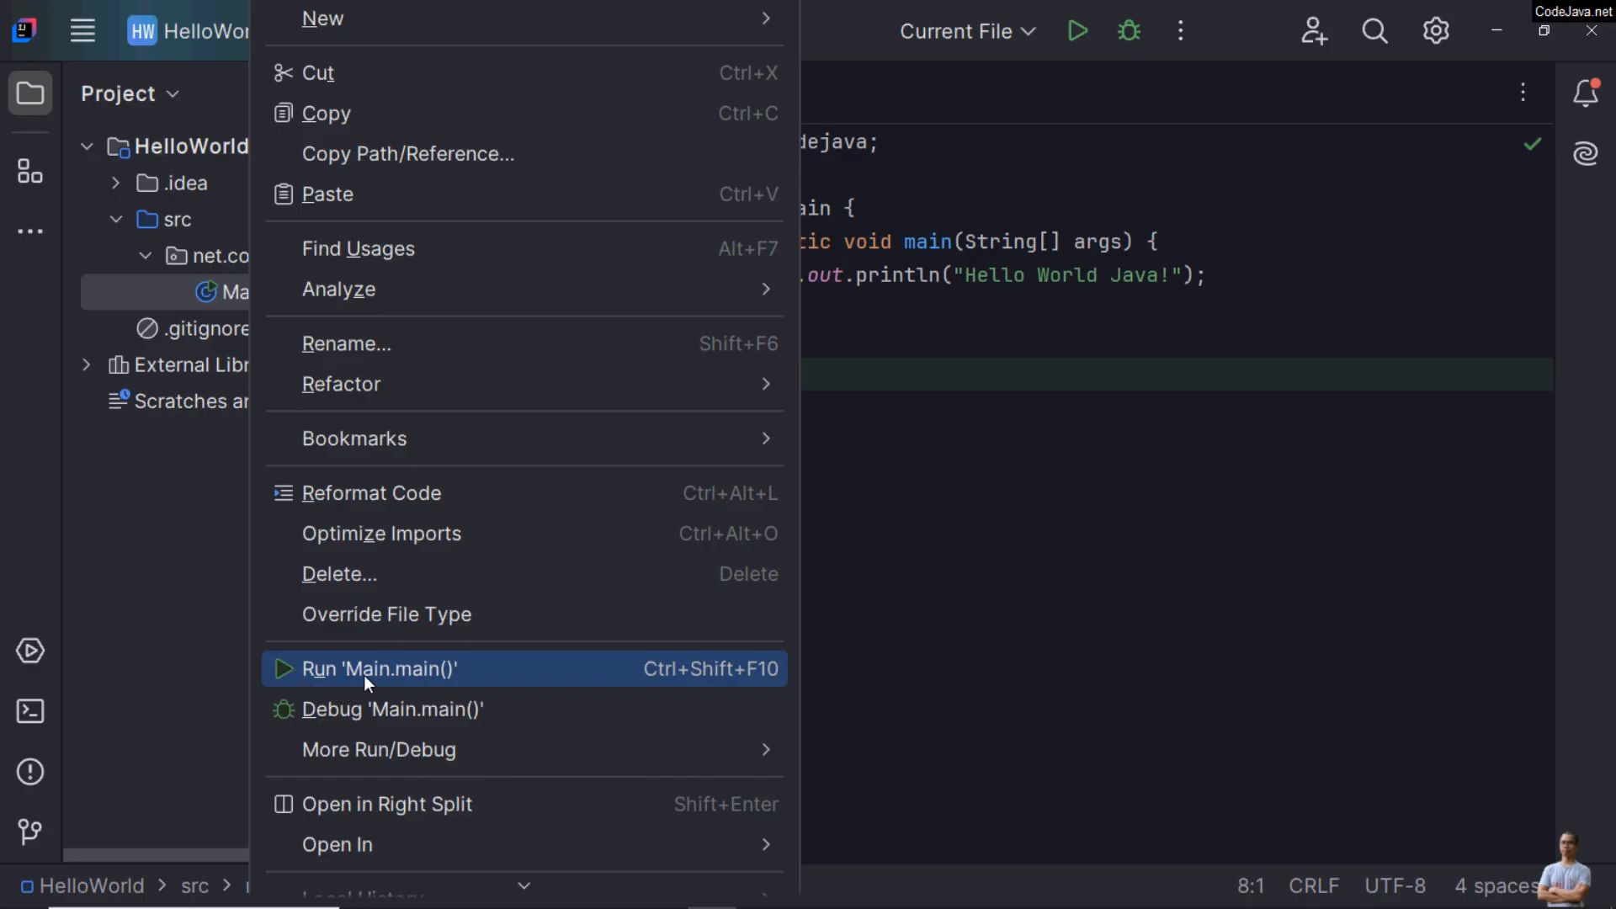
{"action": "left_click", "coordinate": [356, 669]}
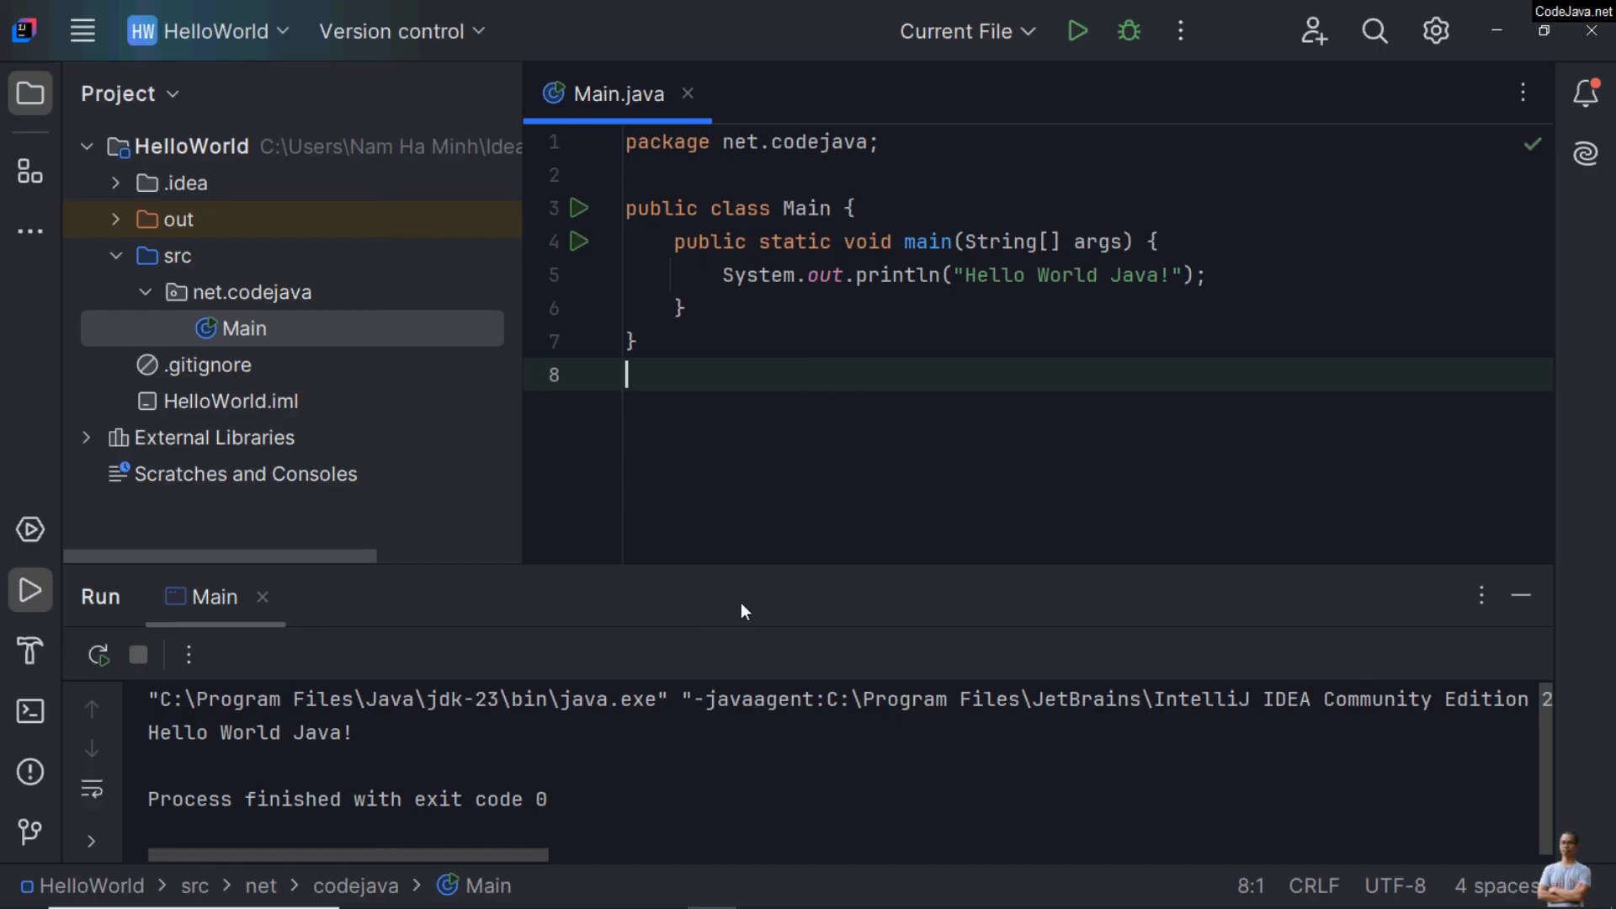
Step: Enlarge the Run output area and examine the line printed by the Main program
{"action": "left_click_drag", "start_coordinate": [765, 559], "coordinate": [812, 390]}
{"action": "left_click_drag", "start_coordinate": [354, 563], "coordinate": [76, 585]}
{"action": "left_click_drag", "start_coordinate": [731, 401], "coordinate": [731, 509]}
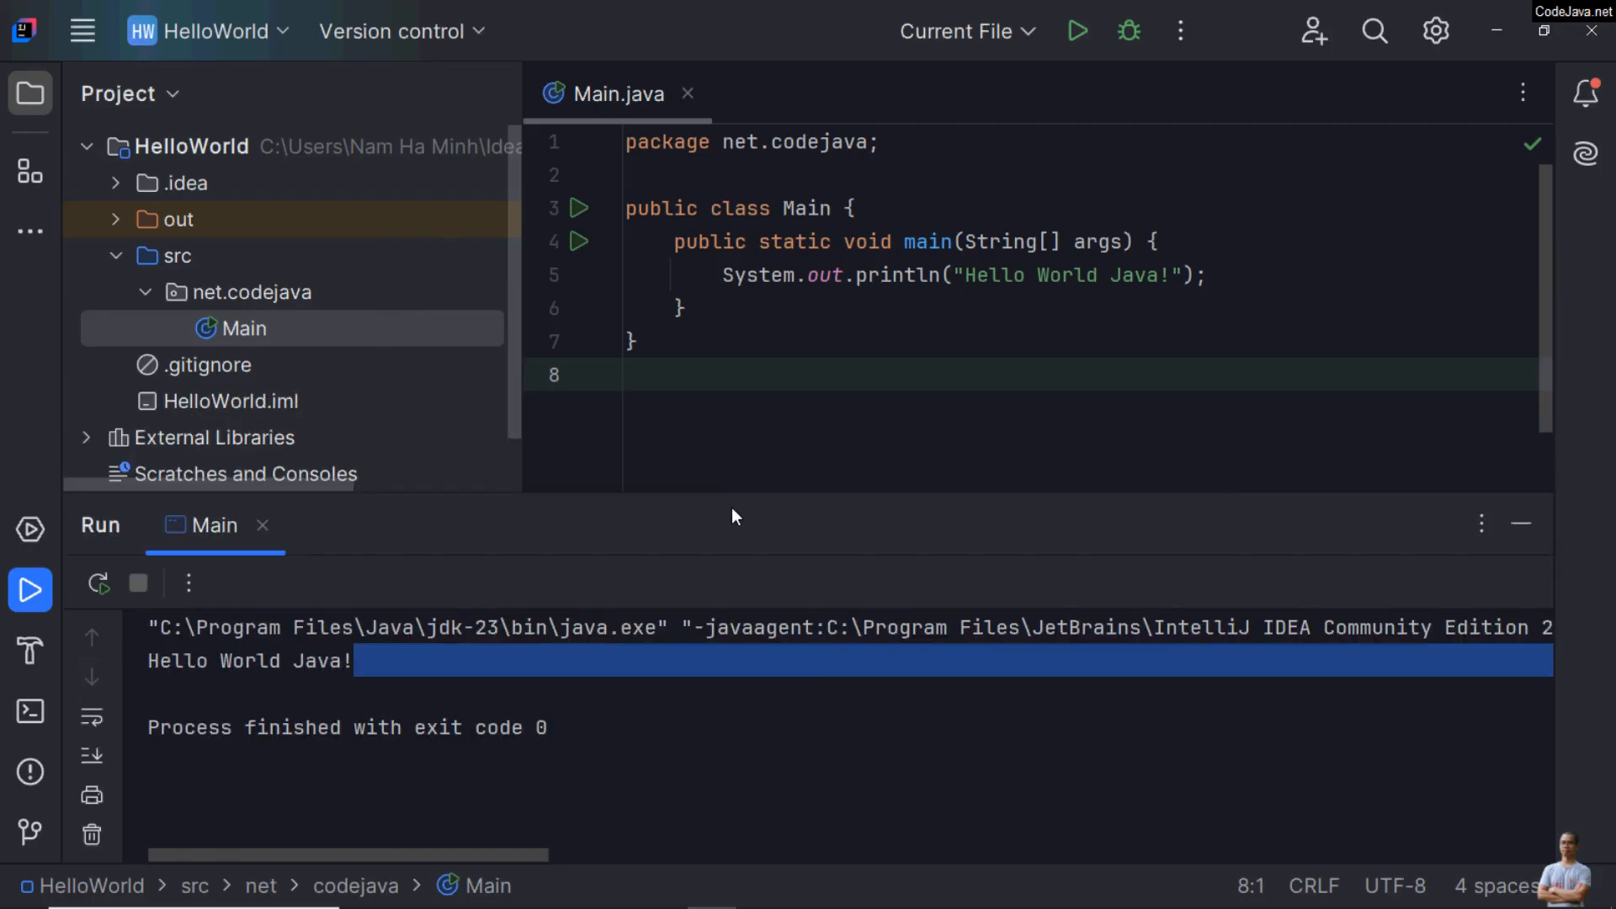
Step: Change the string printed in the main method to "Hello World Java from IntelliJ IDEA!"
{"action": "left_click", "coordinate": [1160, 275]}
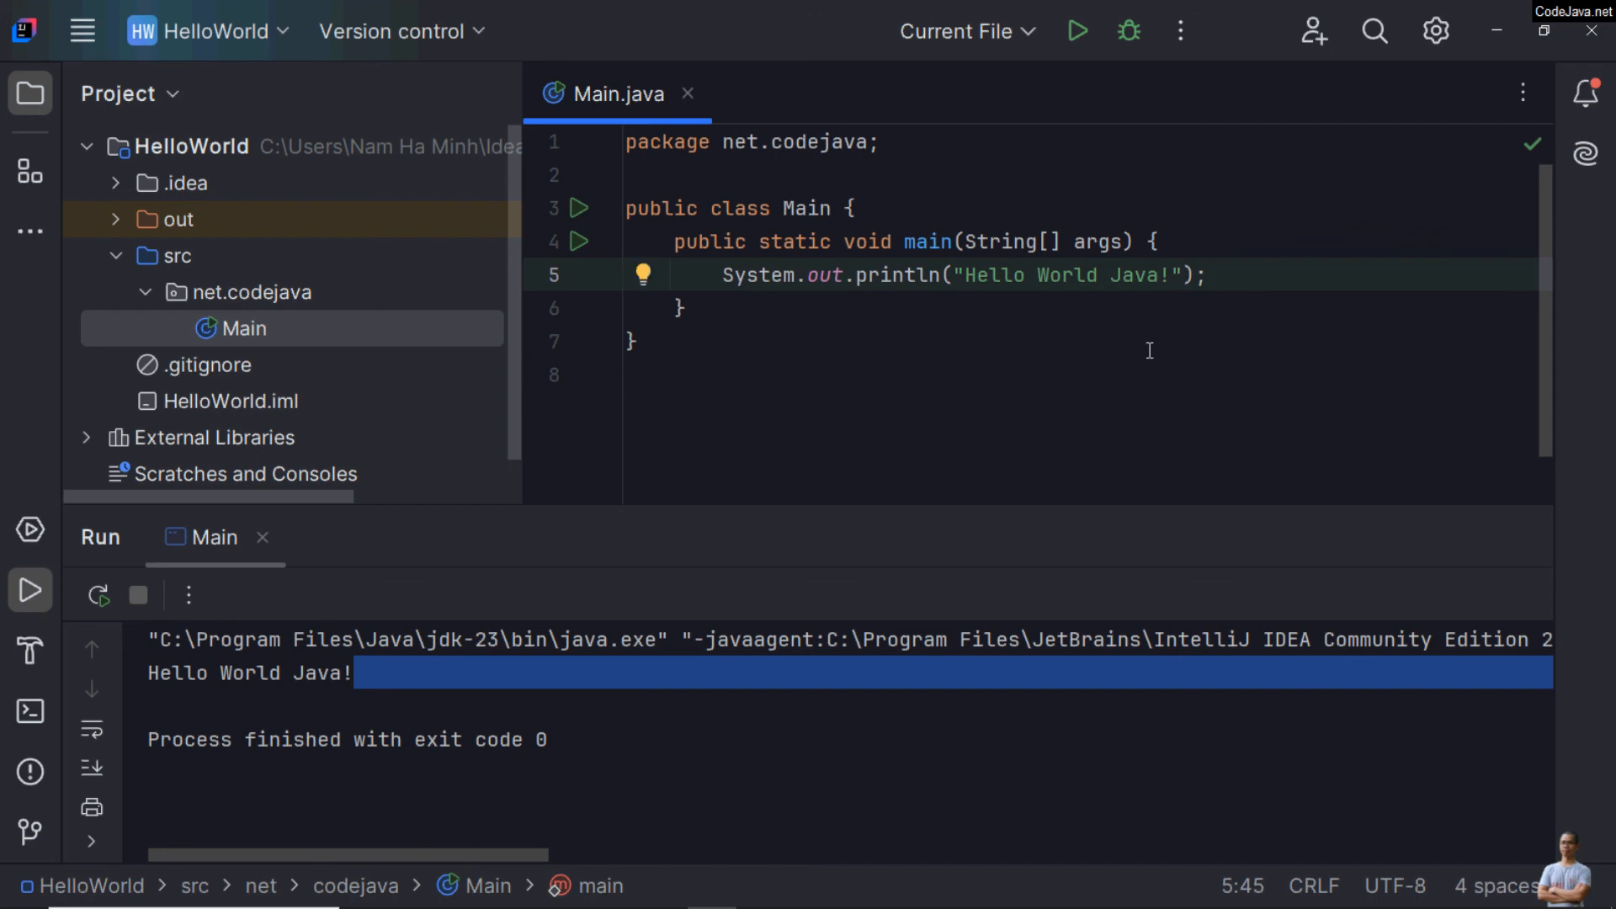
{"action": "type", "text": "from IntelliJ IDEA"}
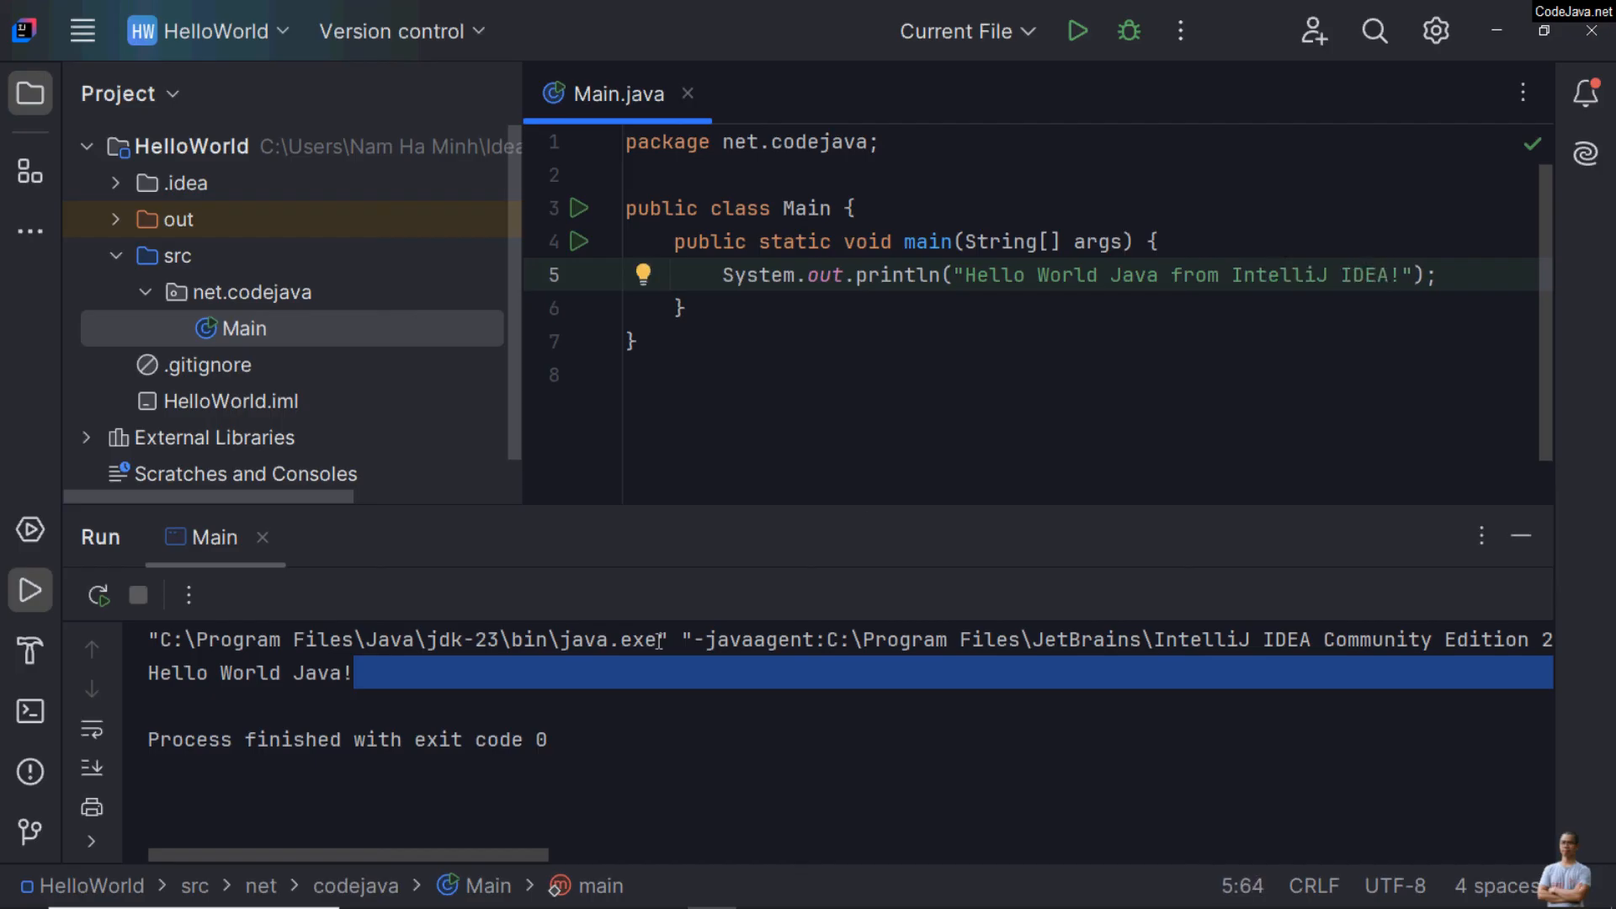
Step: Rerun Main, highlight its printed output line, and return to the println statement in the editor
{"action": "left_click", "coordinate": [101, 599]}
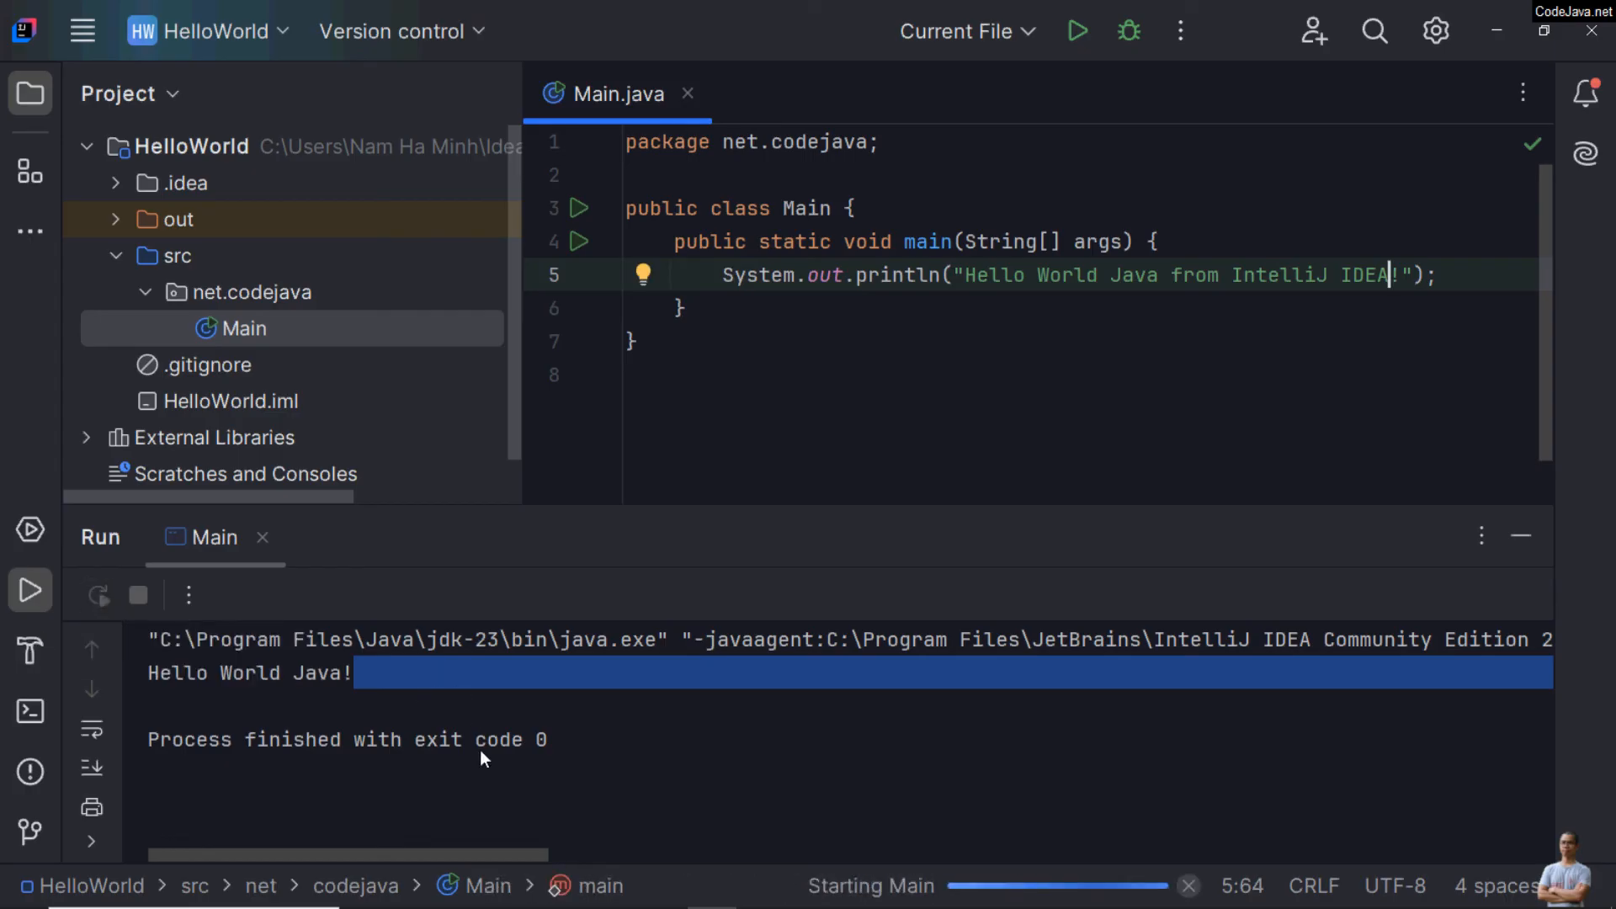
{"action": "mouse_move", "coordinate": [635, 680]}
{"action": "left_mouse_down"}
{"action": "mouse_move", "coordinate": [99, 650]}
{"action": "mouse_move", "coordinate": [92, 672]}
{"action": "left_mouse_up"}
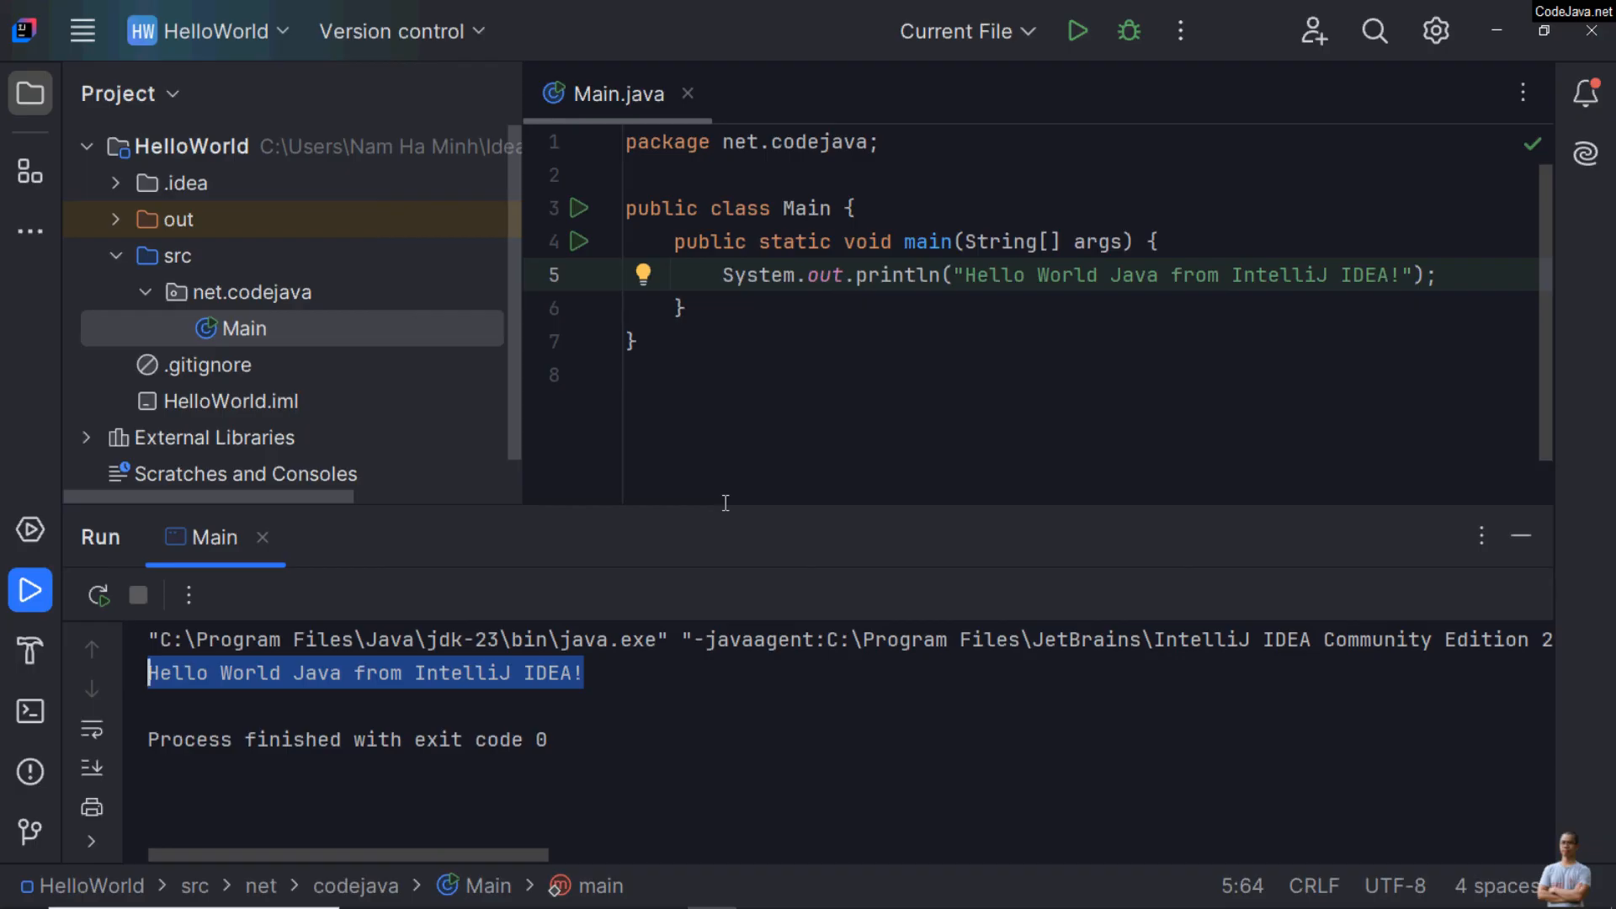
{"action": "left_click", "coordinate": [1015, 275]}
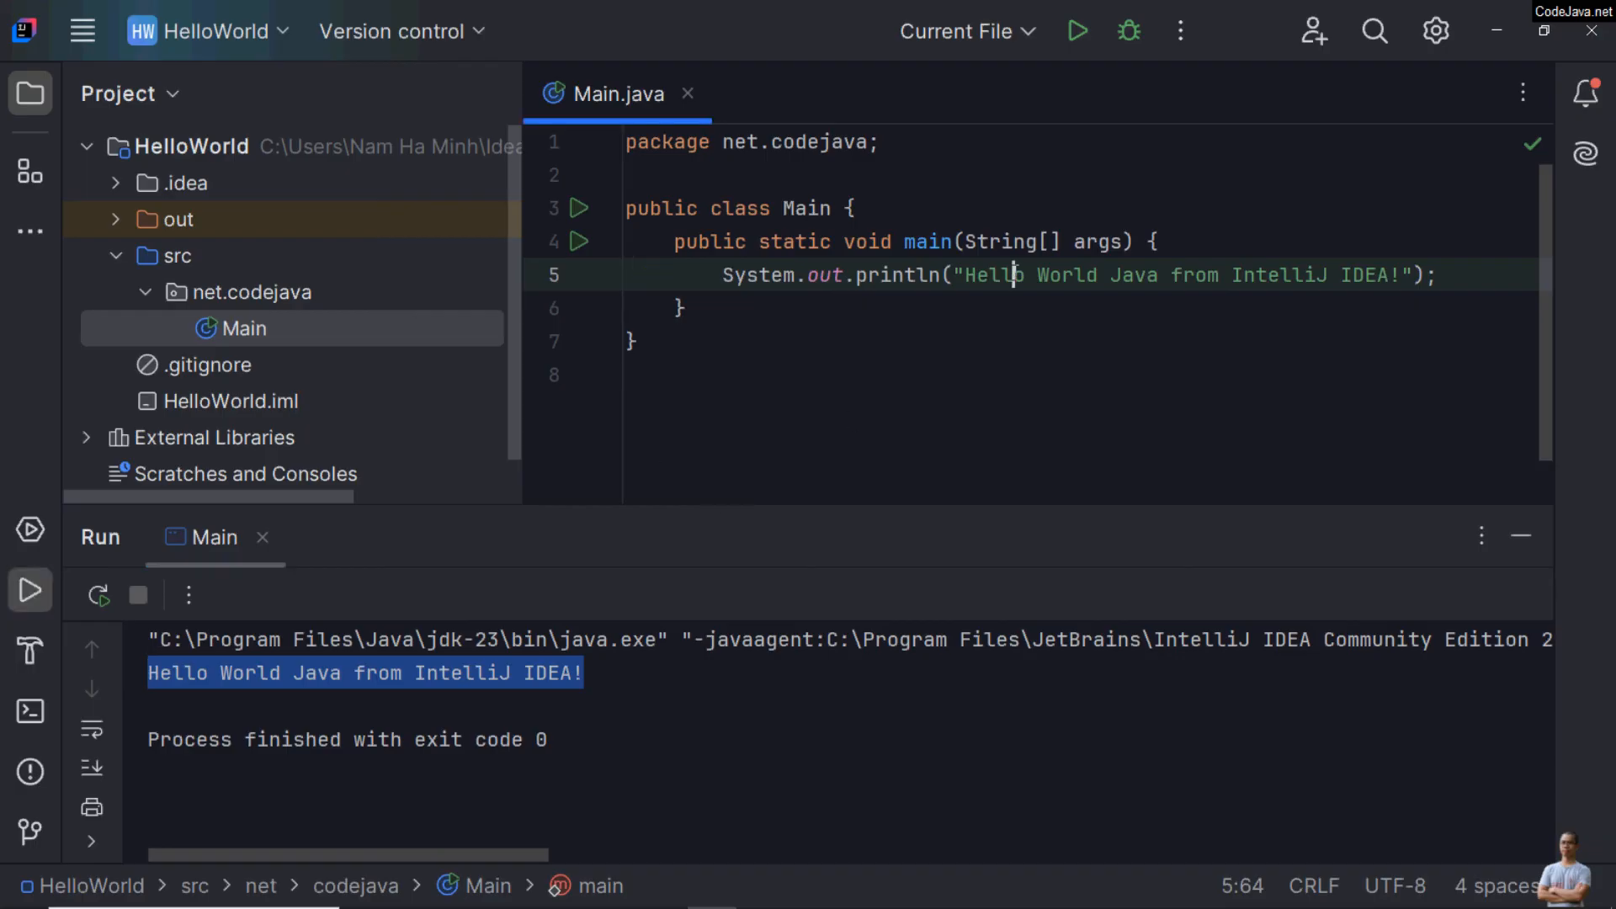